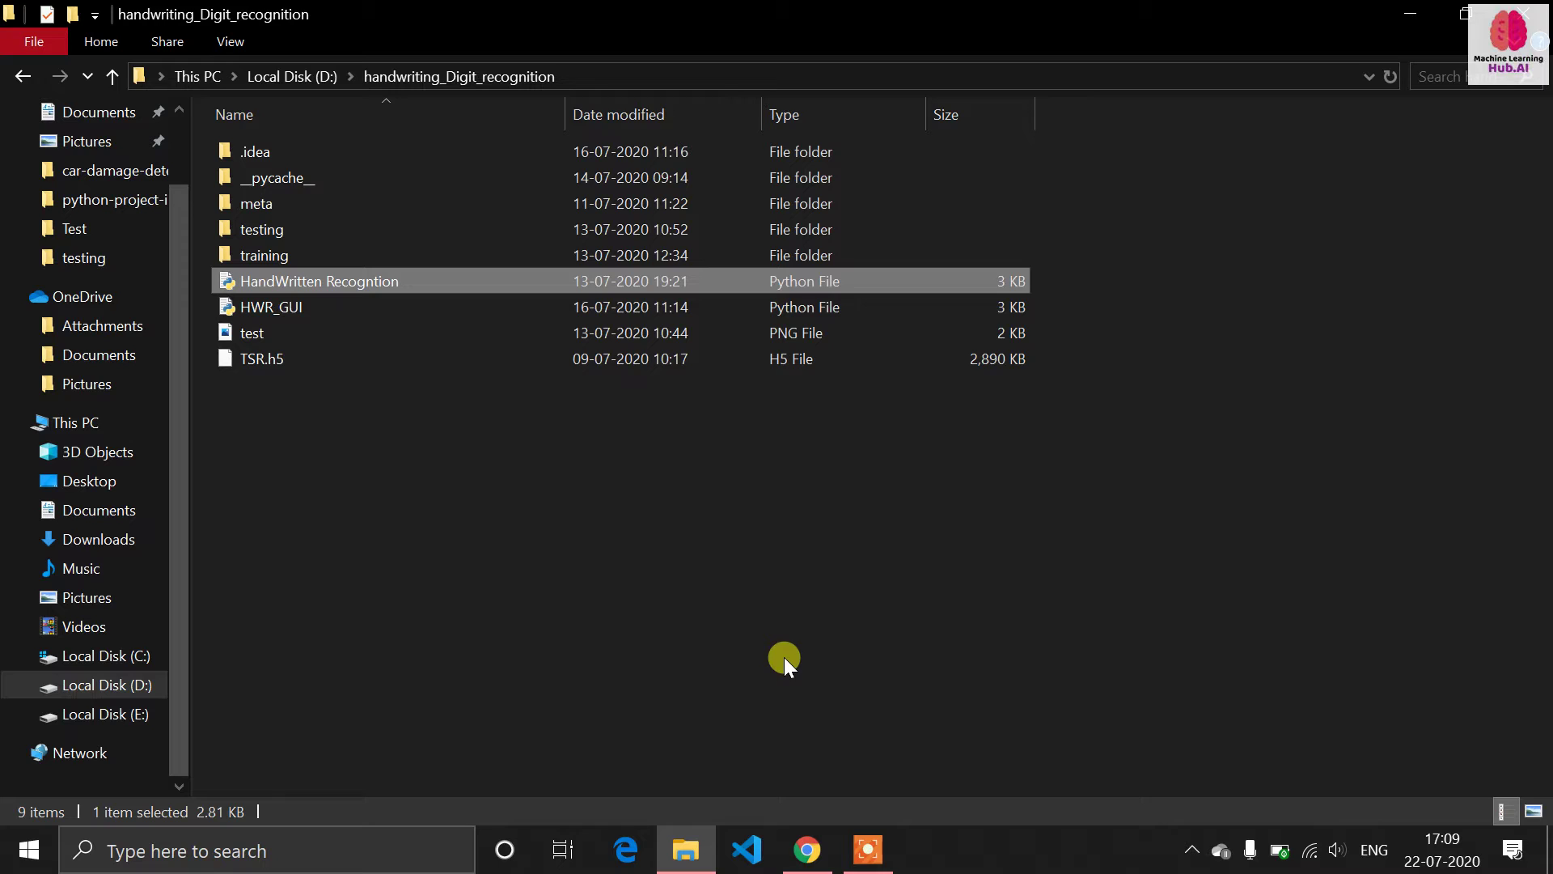
Clear the file selection in the handwriting_Digit_recognition project folder
{"action": "mouse_move", "coordinate": [842, 856]}
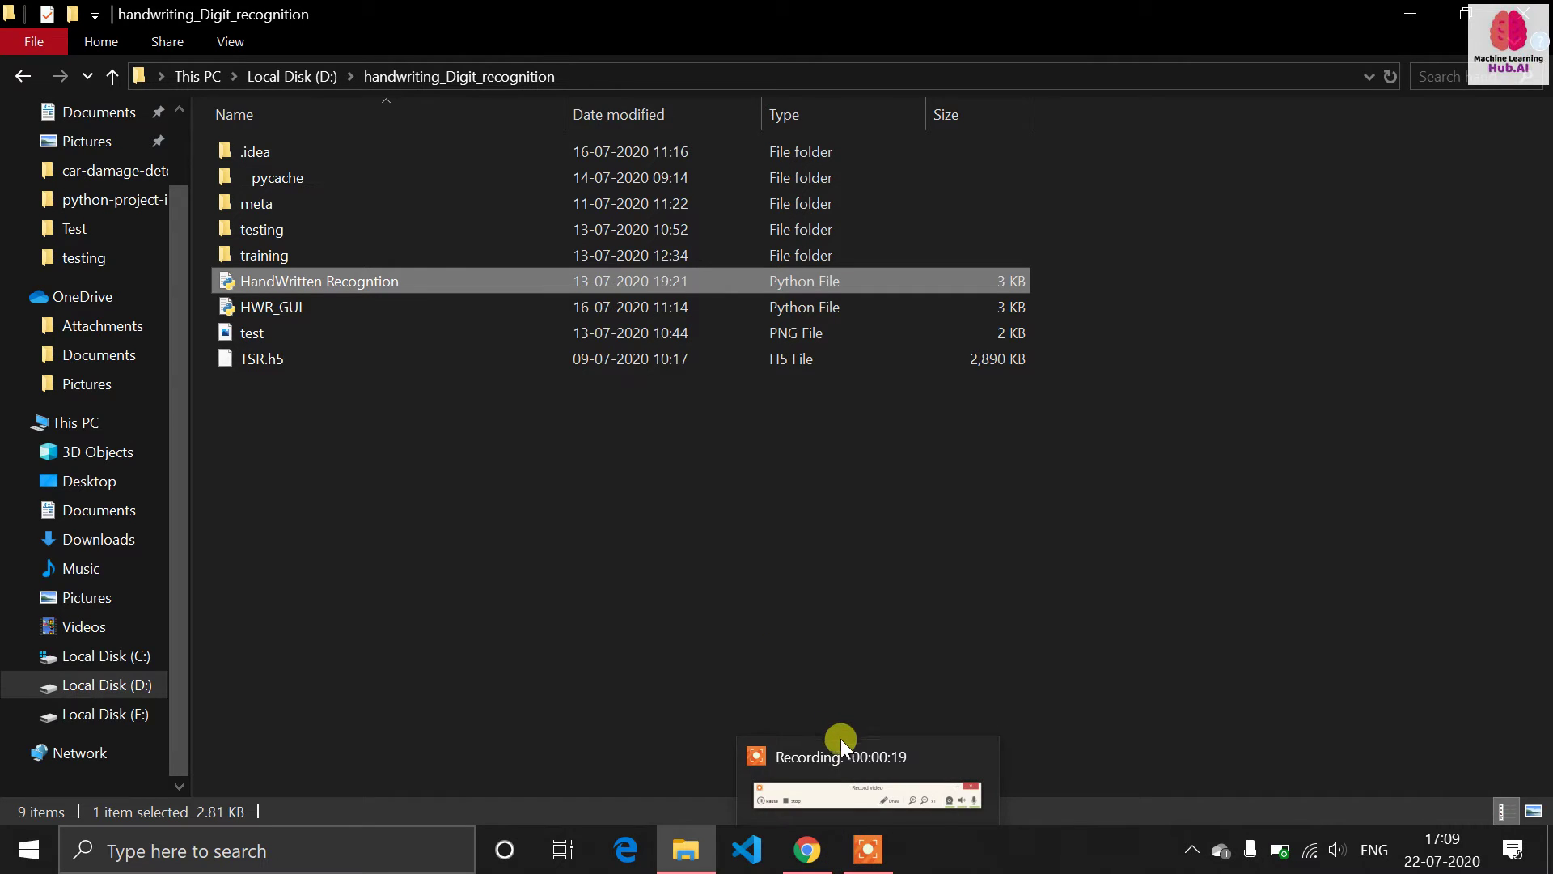
{"action": "mouse_move", "coordinate": [848, 770]}
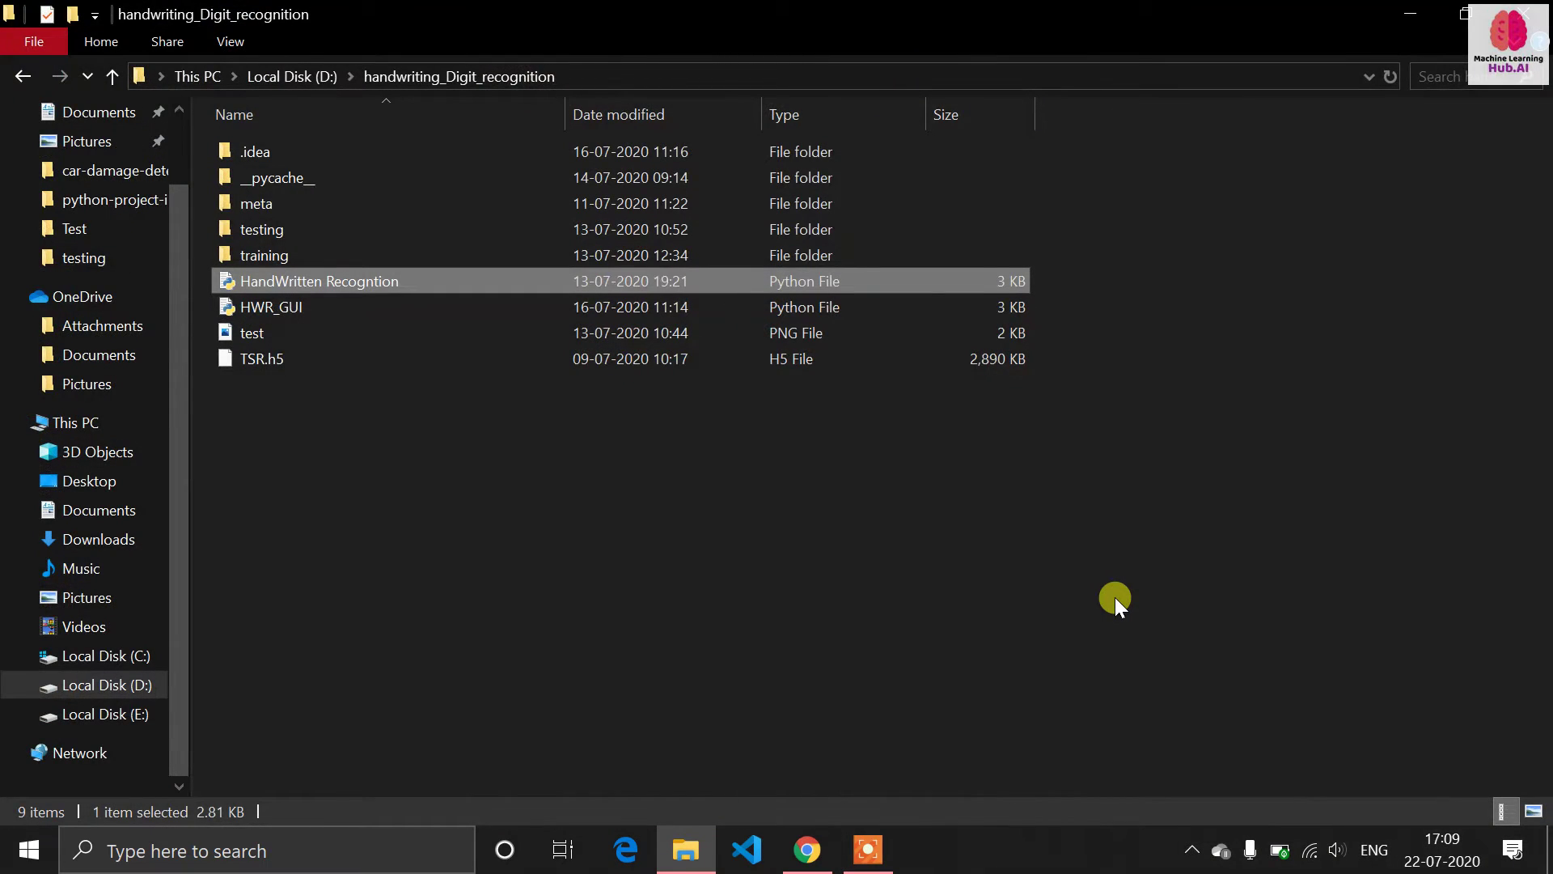
{"action": "left_click", "coordinate": [717, 489]}
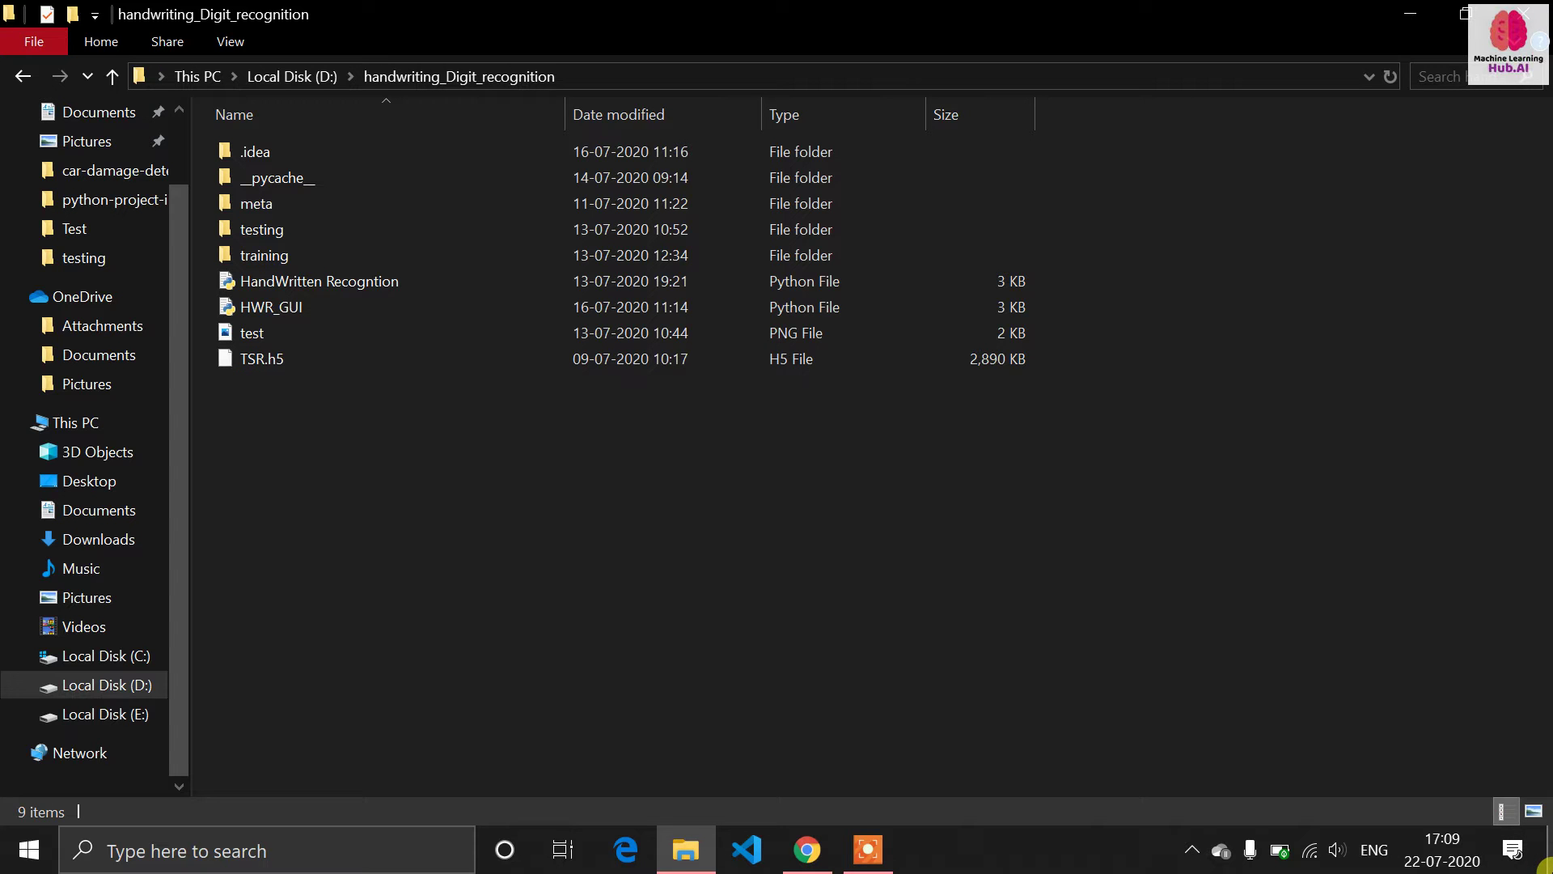
Minimise the project folder, open the desktop test folder and launch test.exe
{"action": "left_click", "coordinate": [1547, 866]}
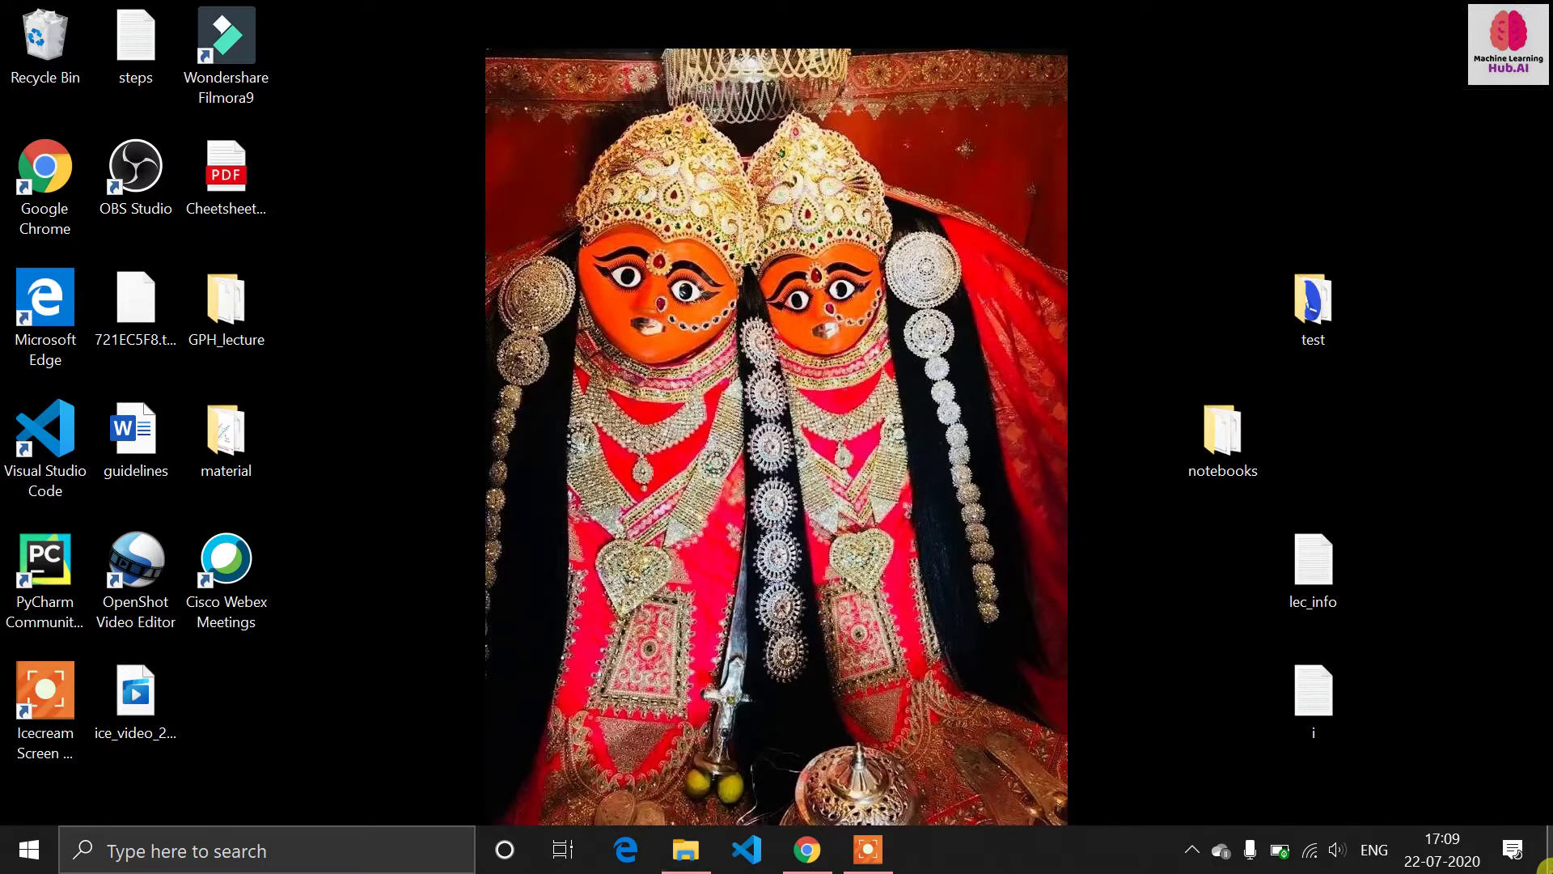
{"action": "double_click", "coordinate": [1317, 299]}
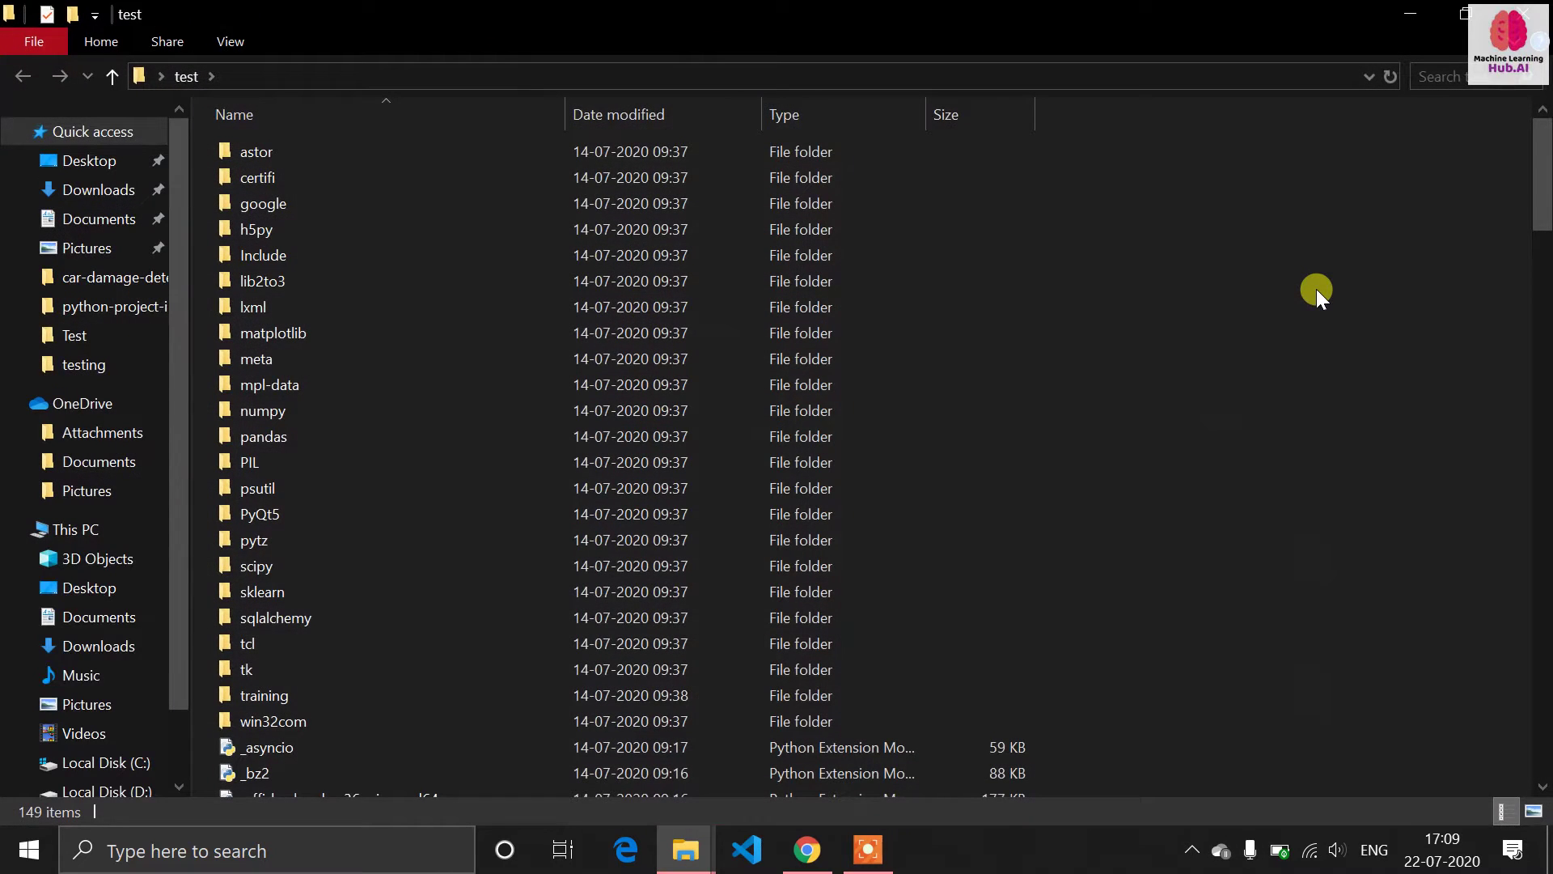
{"action": "left_click_drag", "start_coordinate": [1545, 208], "coordinate": [1545, 740]}
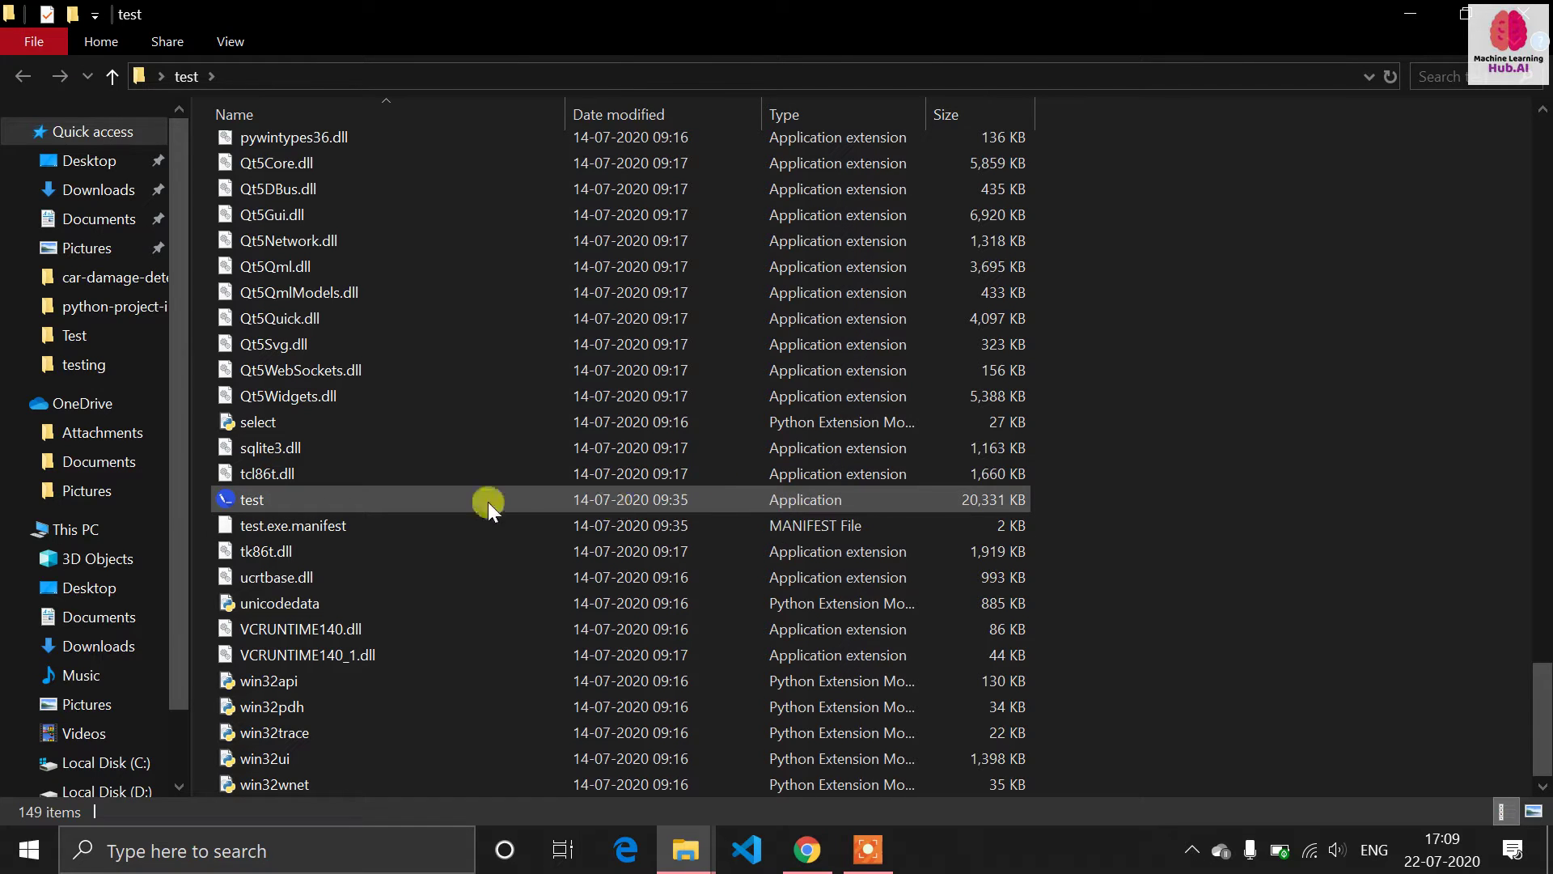
{"action": "double_click", "coordinate": [361, 498]}
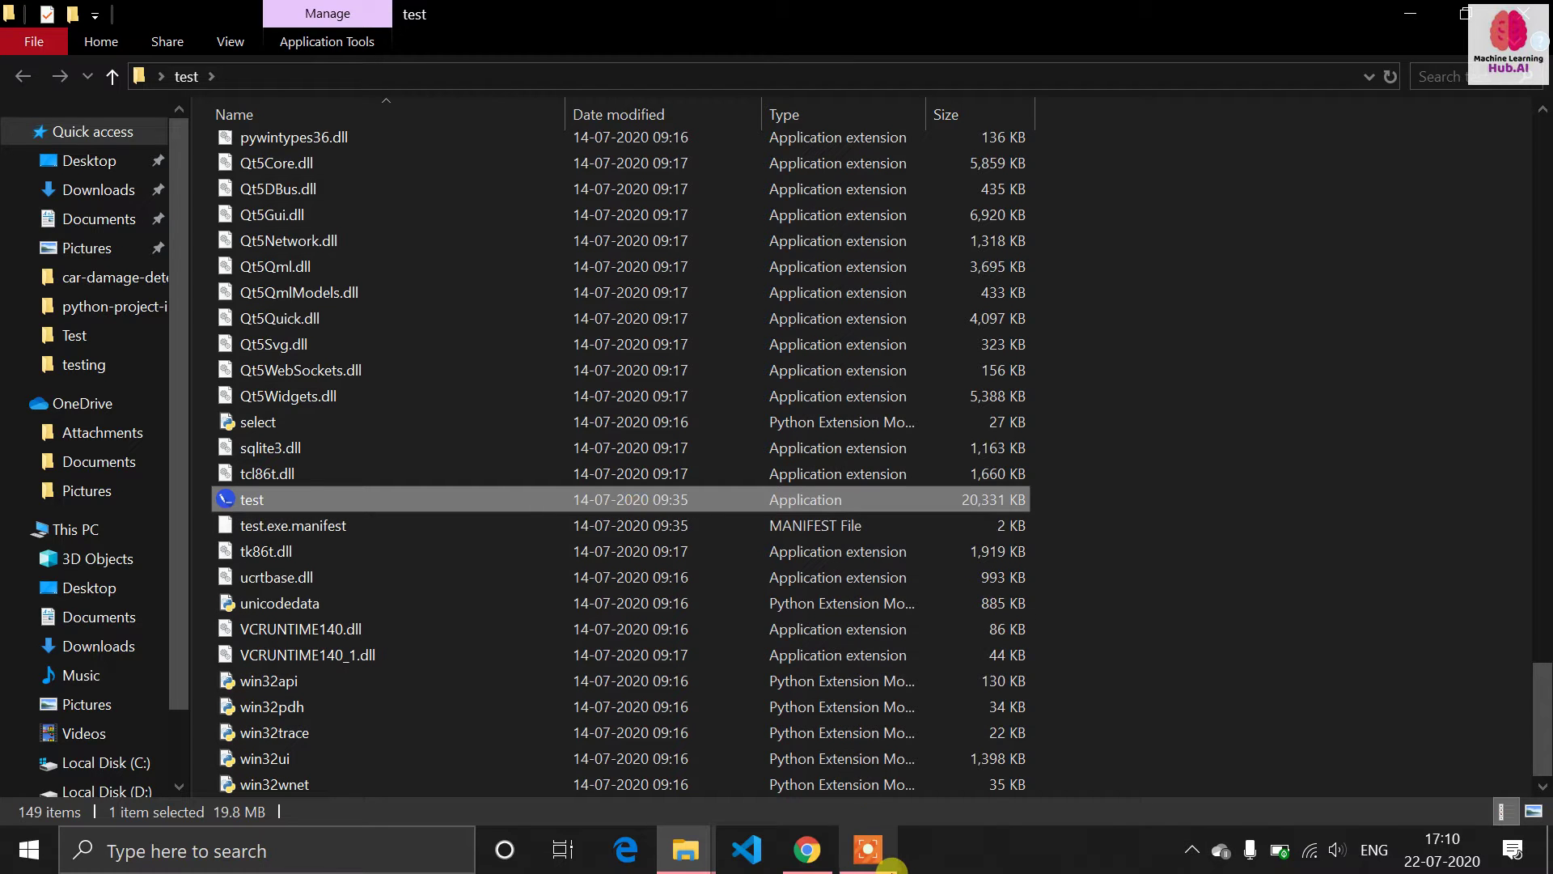
{"action": "mouse_move", "coordinate": [890, 867]}
{"action": "scroll", "coordinate": [657, 482], "scroll_direction": "up", "scroll_amount": 8}
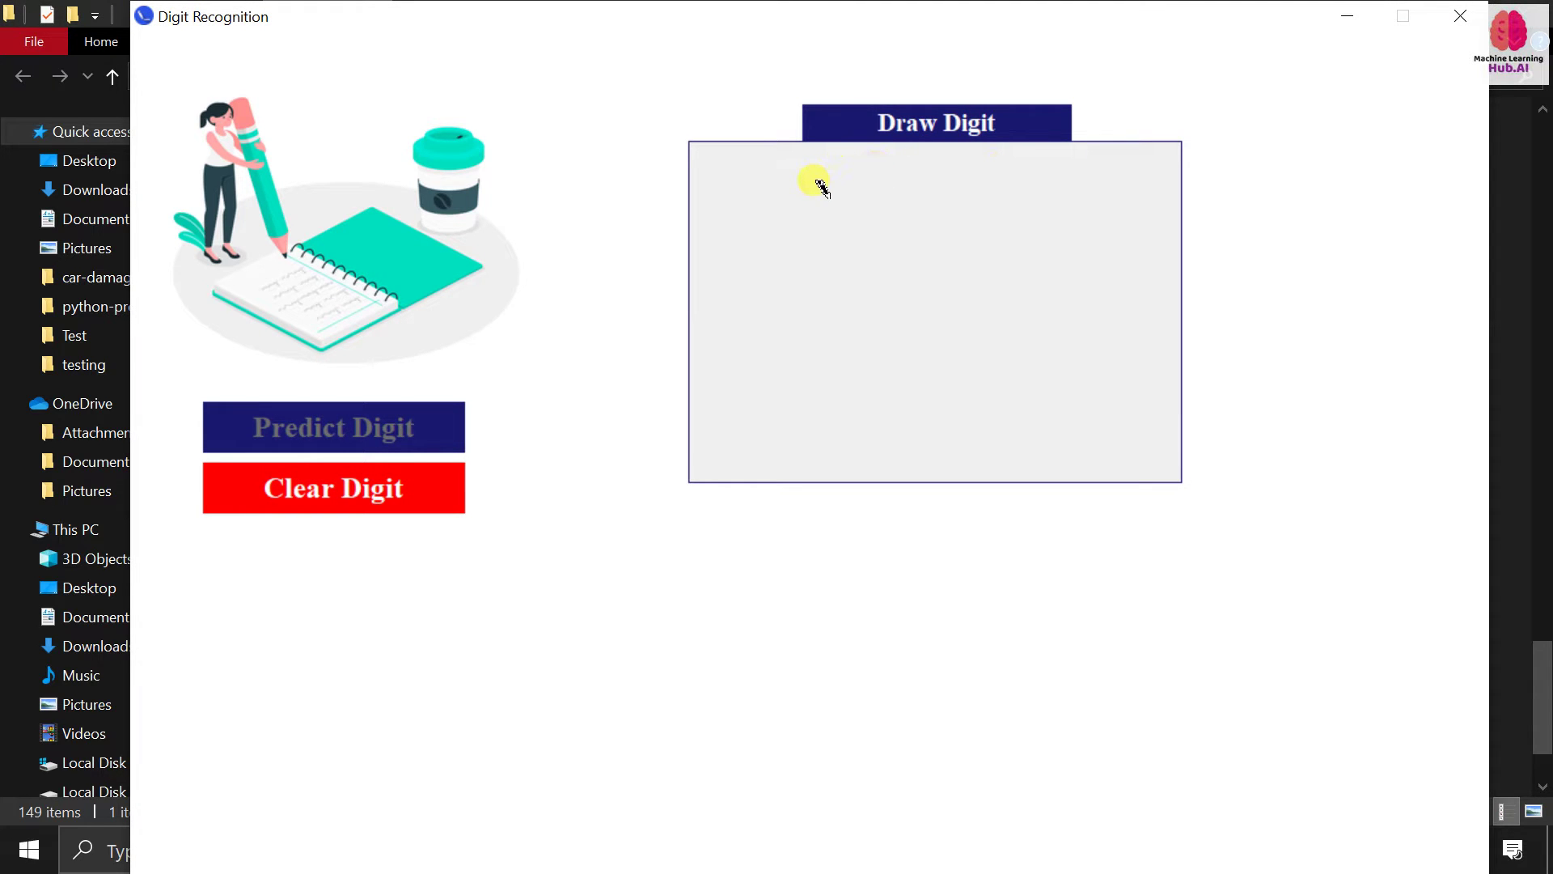
Draw a 7, get the prediction 7 with accuracy 0.23660009, then close Digit Recognition
{"action": "mouse_move", "coordinate": [837, 178]}
{"action": "left_mouse_down"}
{"action": "mouse_move", "coordinate": [1039, 172]}
{"action": "mouse_move", "coordinate": [950, 388]}
{"action": "mouse_move", "coordinate": [957, 319]}
{"action": "mouse_move", "coordinate": [998, 270]}
{"action": "mouse_move", "coordinate": [901, 513]}
{"action": "mouse_move", "coordinate": [942, 416]}
{"action": "mouse_move", "coordinate": [936, 388]}
{"action": "left_mouse_up"}
{"action": "left_click", "coordinate": [308, 426]}
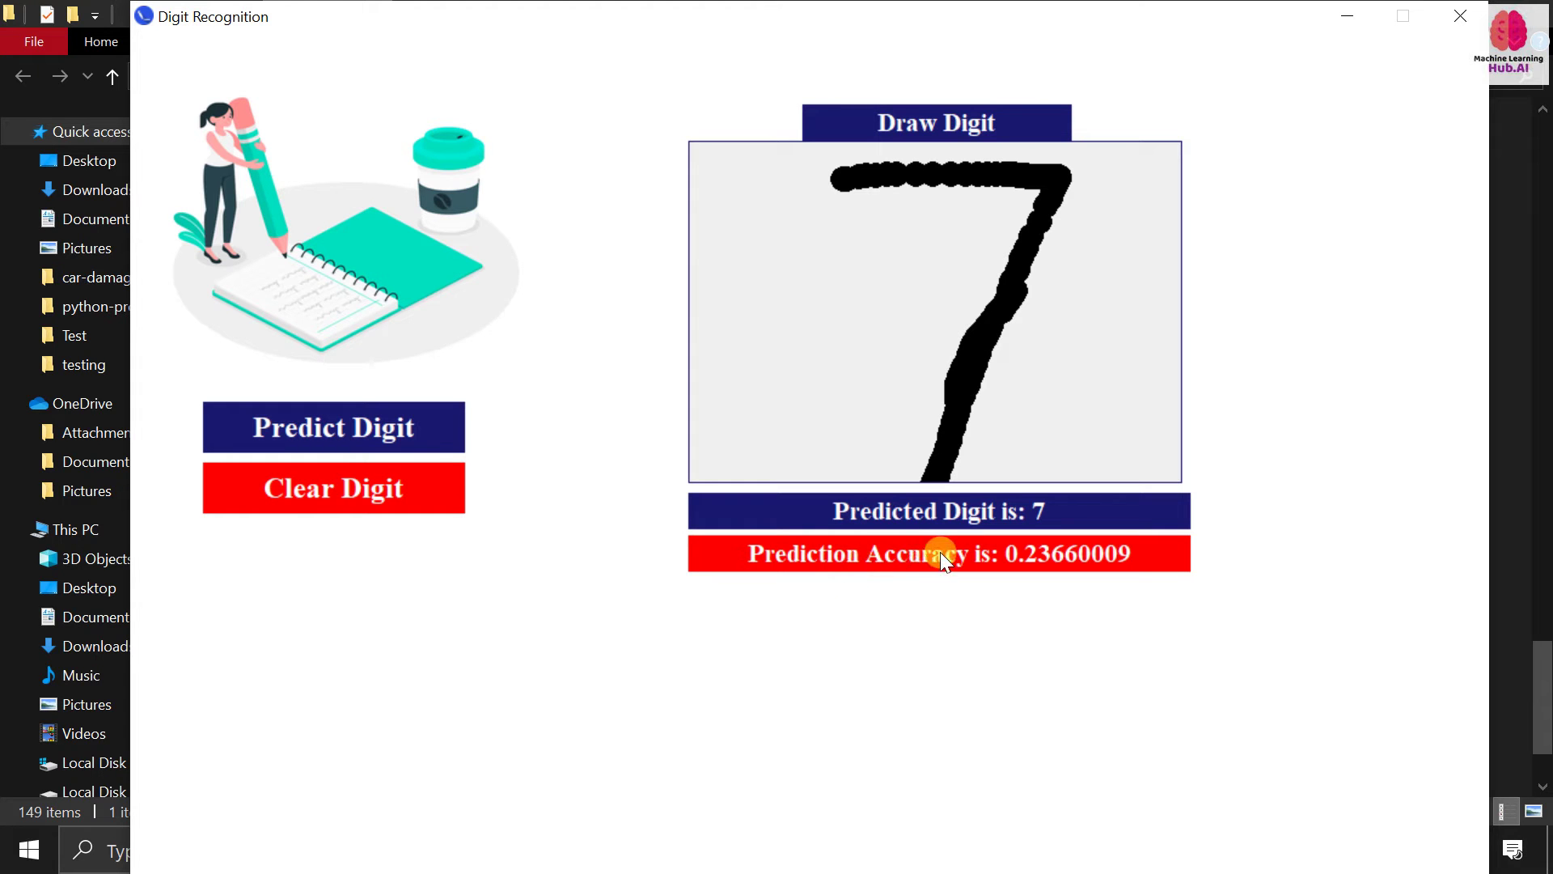
{"action": "left_click", "coordinate": [1460, 16]}
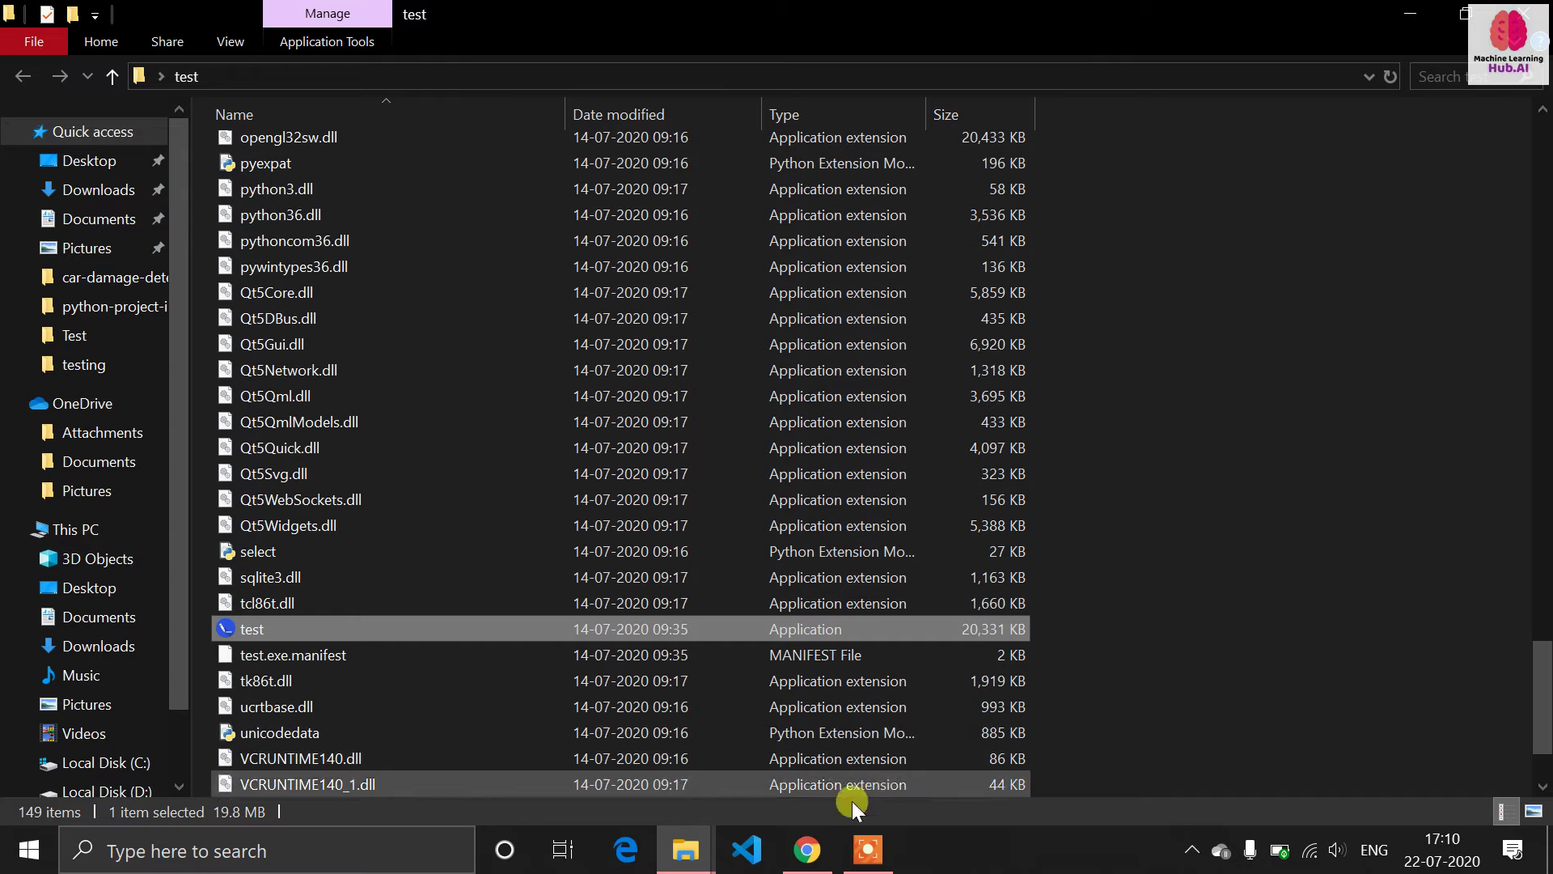
Bring up the auto-py-to-exe 2.7.5 PyPI page in Chrome showing its pip install command
{"action": "left_click", "coordinate": [809, 864]}
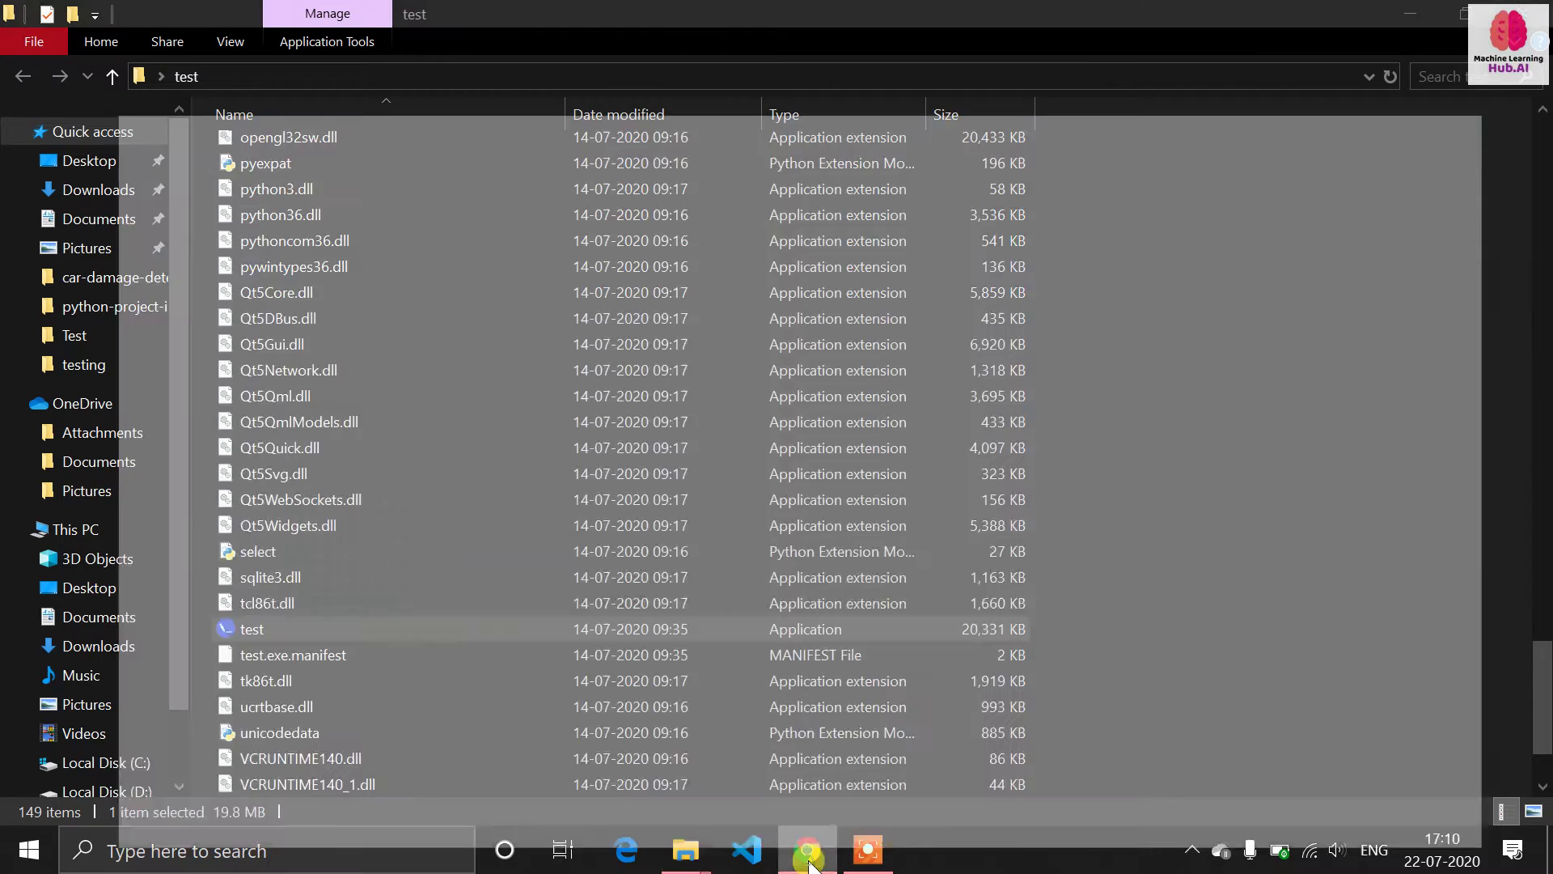
{"action": "left_click", "coordinate": [166, 18]}
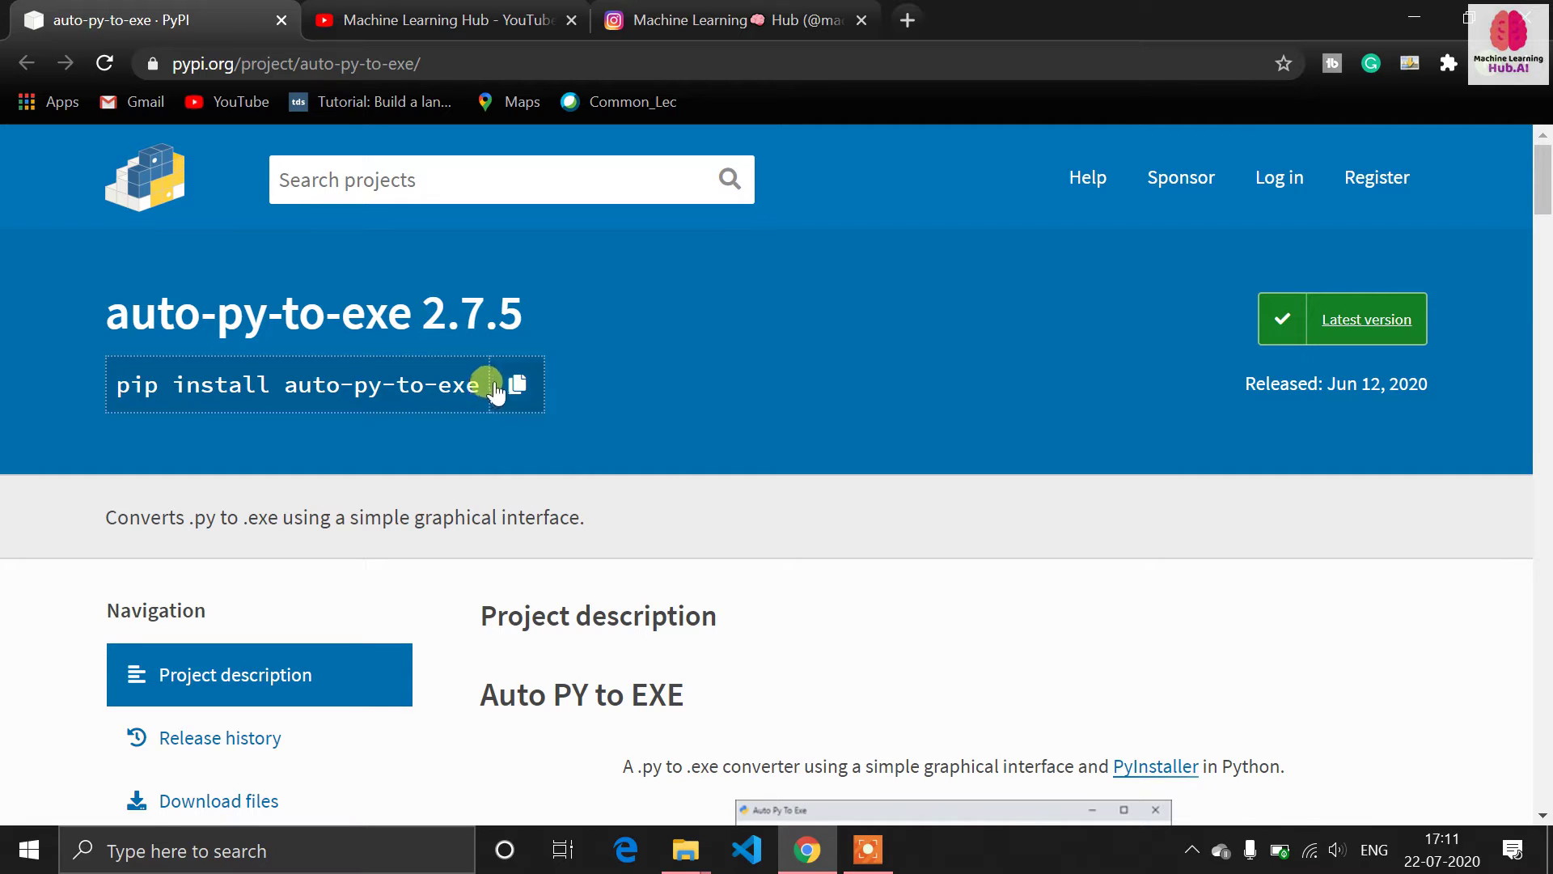
{"action": "left_click_drag", "start_coordinate": [481, 388], "coordinate": [130, 387]}
{"action": "left_click", "coordinate": [280, 434]}
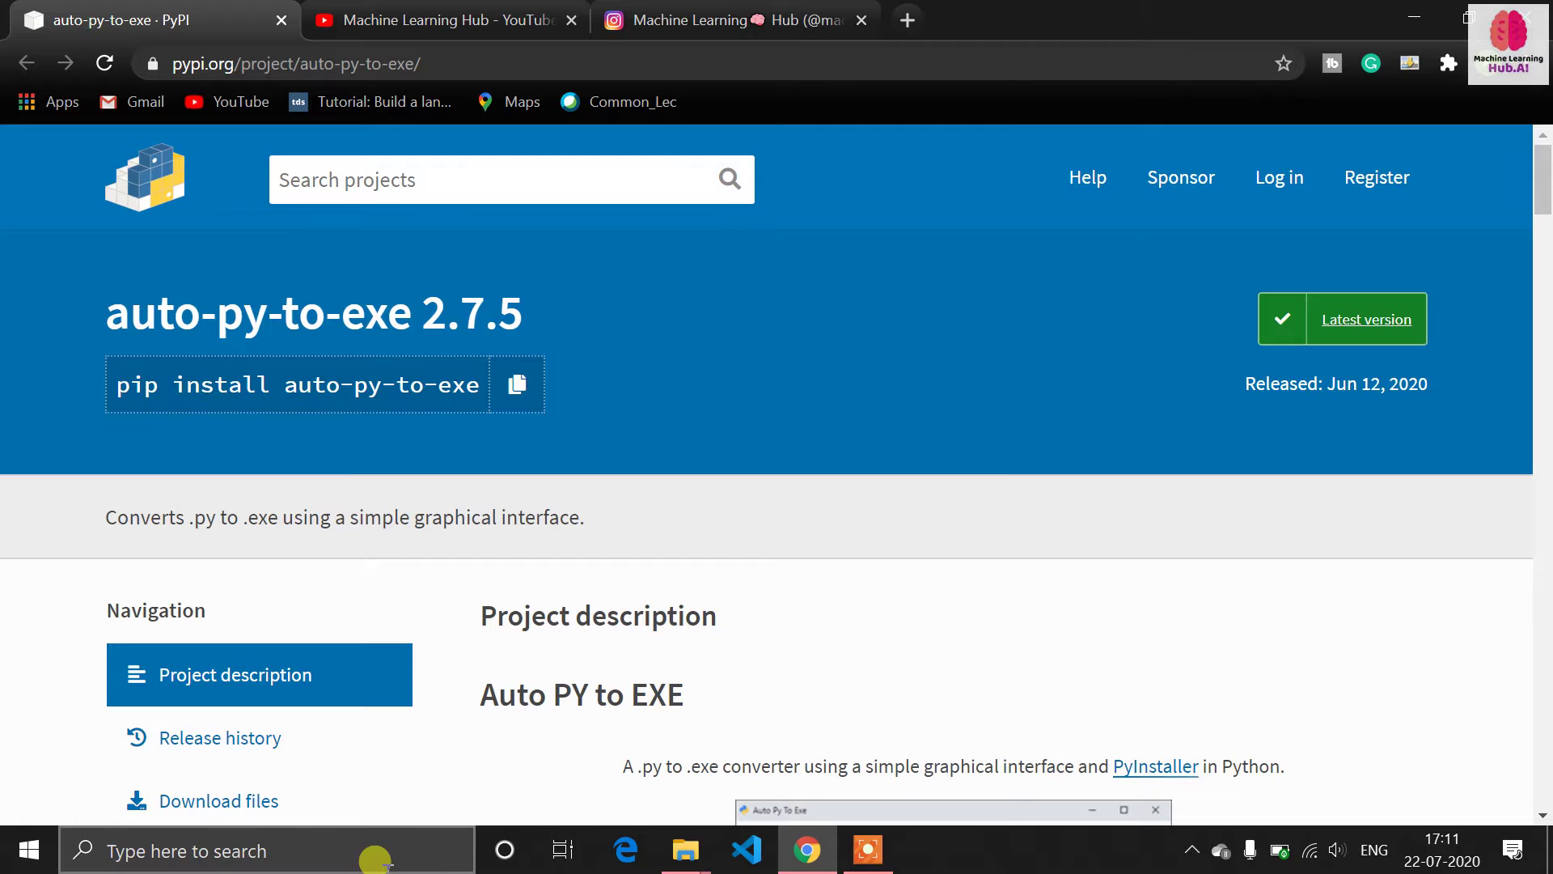
Open a Command Prompt via Windows search for 'cmd', then return to the PyPI page
{"action": "left_click", "coordinate": [374, 859]}
{"action": "type", "text": "cmd"}
{"action": "key", "text": "Return"}
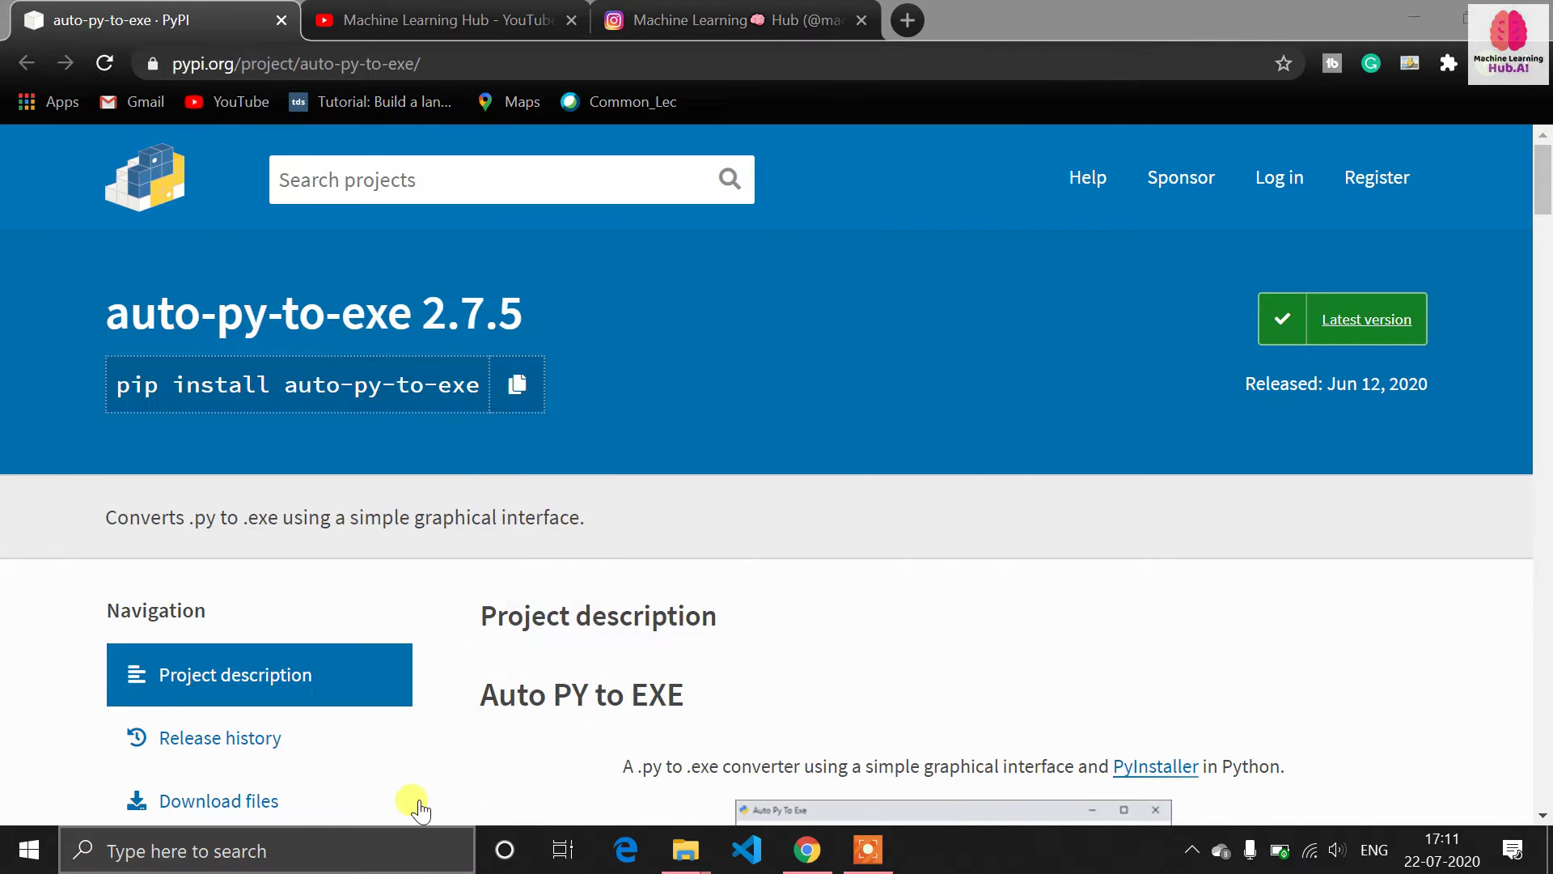
{"action": "key", "text": "alt+Tab"}
Copy 'pip install auto-py-to-exe' from PyPI and run it in Command Prompt
{"action": "left_click", "coordinate": [514, 399]}
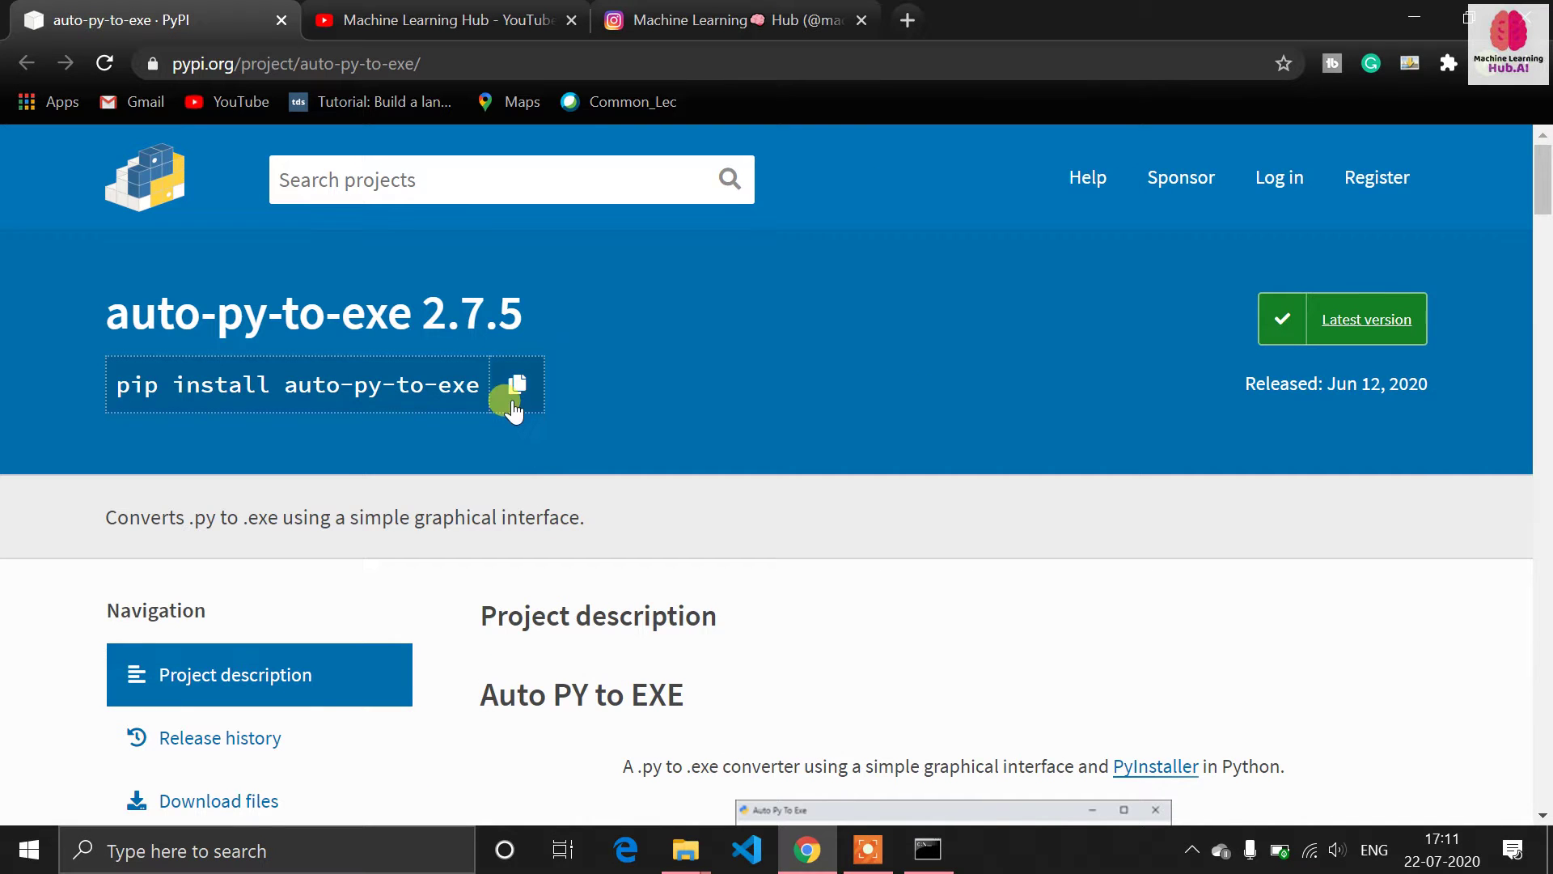
{"action": "key", "text": "alt+Tab"}
{"action": "key", "text": "ctrl+v"}
{"action": "key", "text": "Return"}
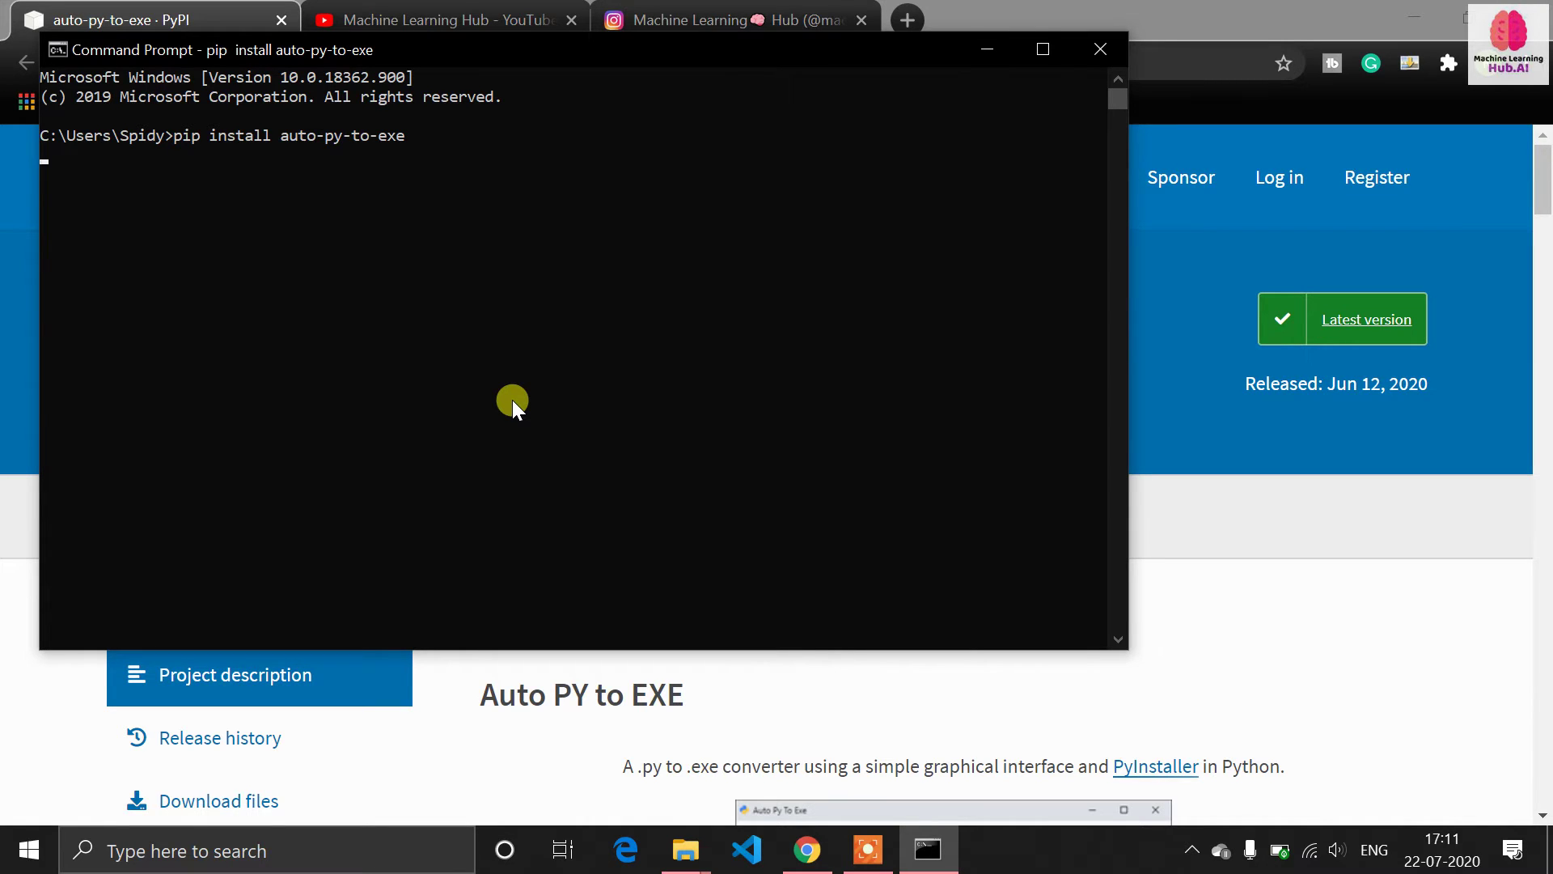
{"action": "left_click", "coordinate": [688, 860]}
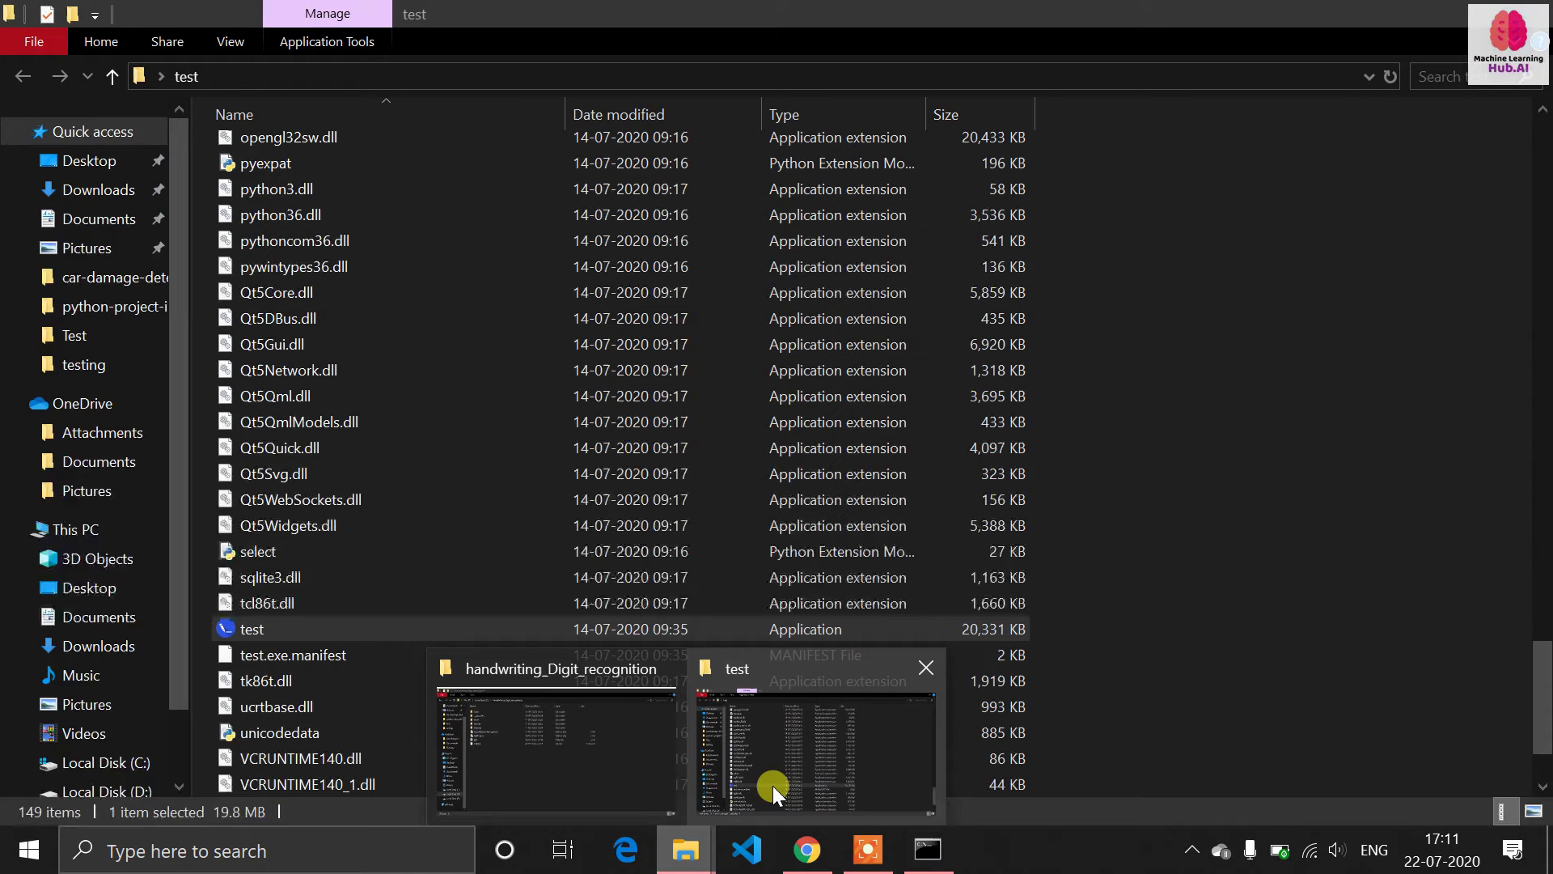
Browse from Local Disk (C:) through Users and the home folder into AppData\Local
{"action": "left_click", "coordinate": [774, 784]}
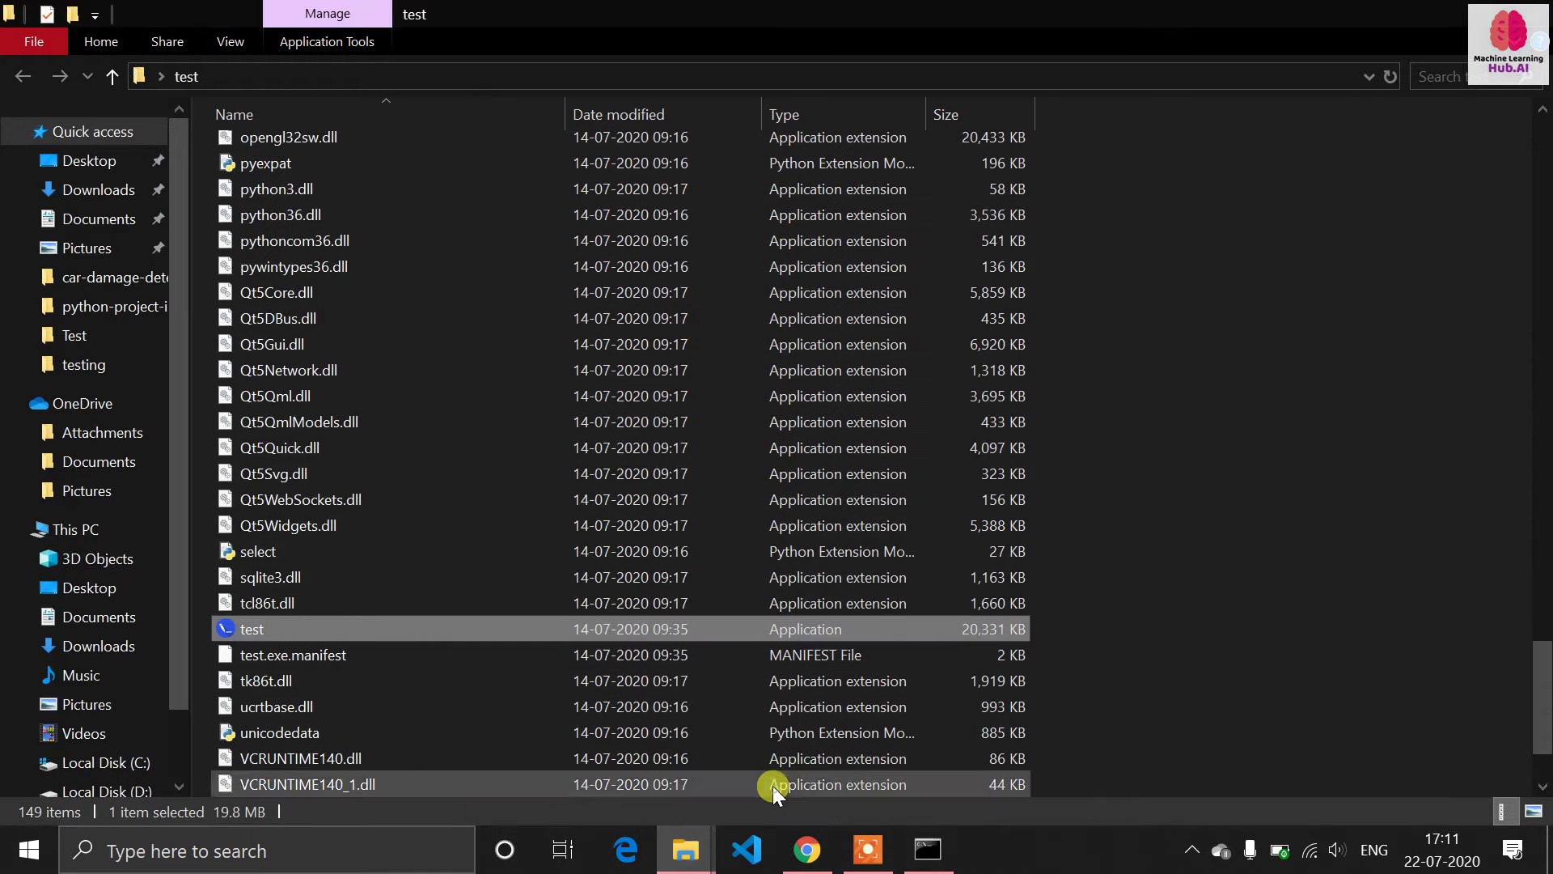
{"action": "left_click", "coordinate": [135, 767]}
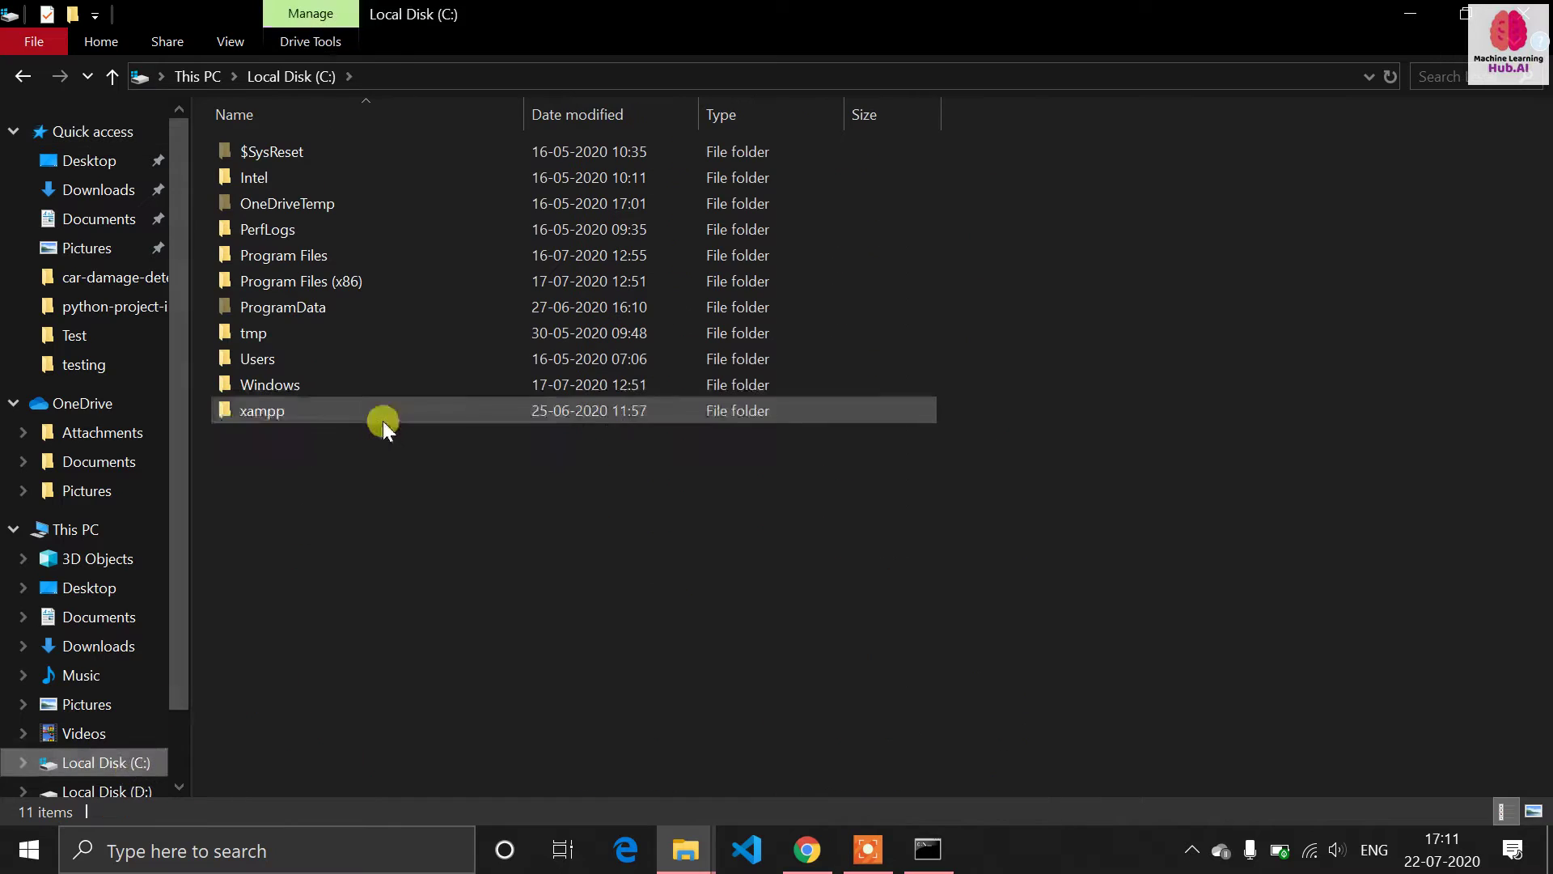
{"action": "double_click", "coordinate": [349, 361]}
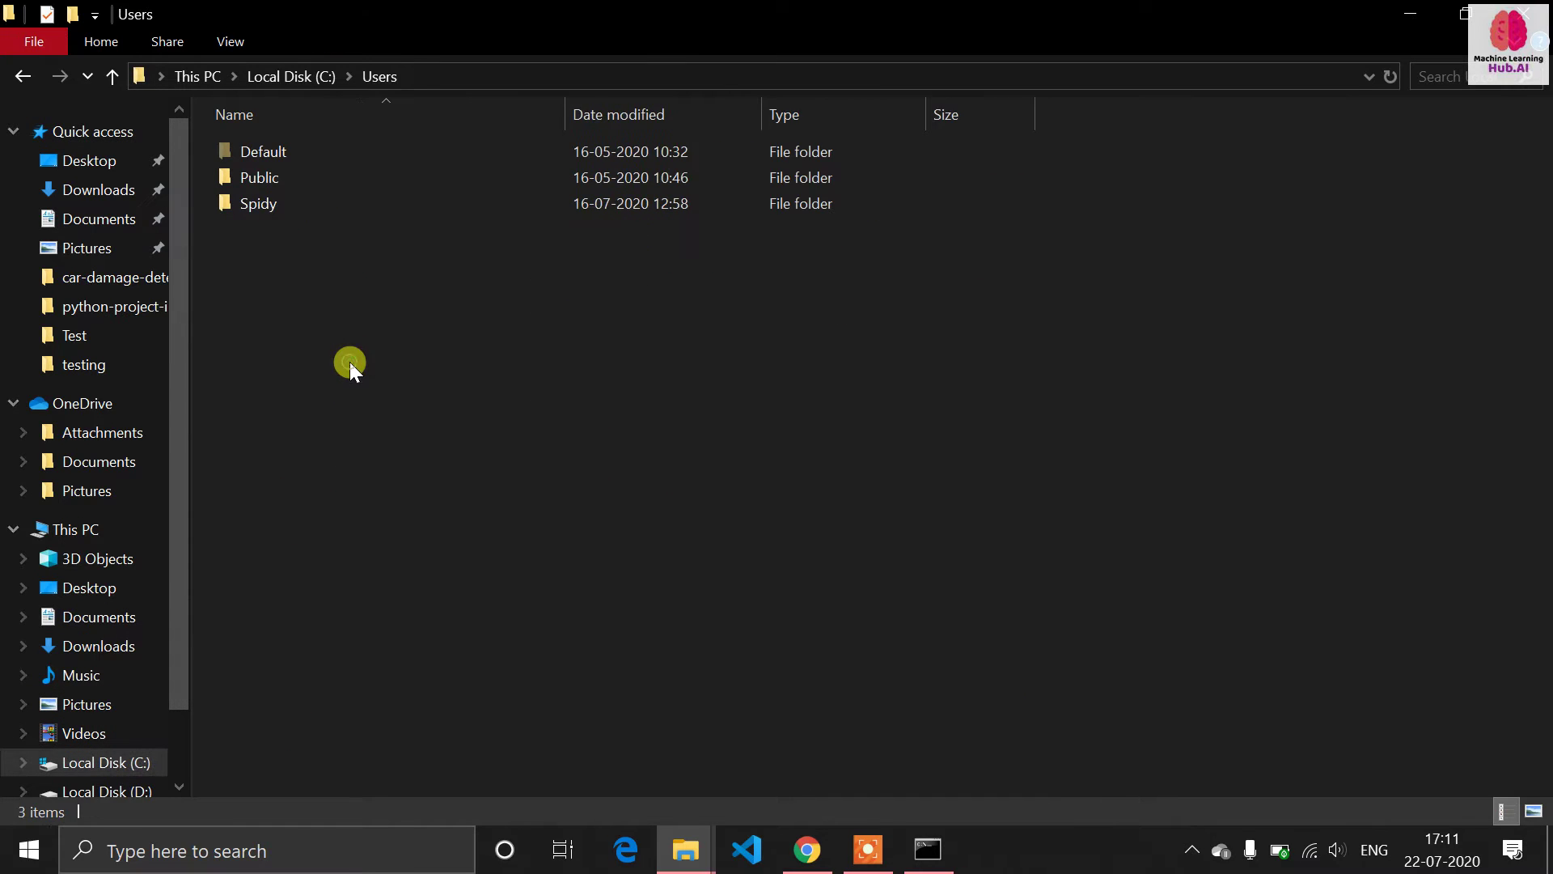
{"action": "double_click", "coordinate": [325, 201]}
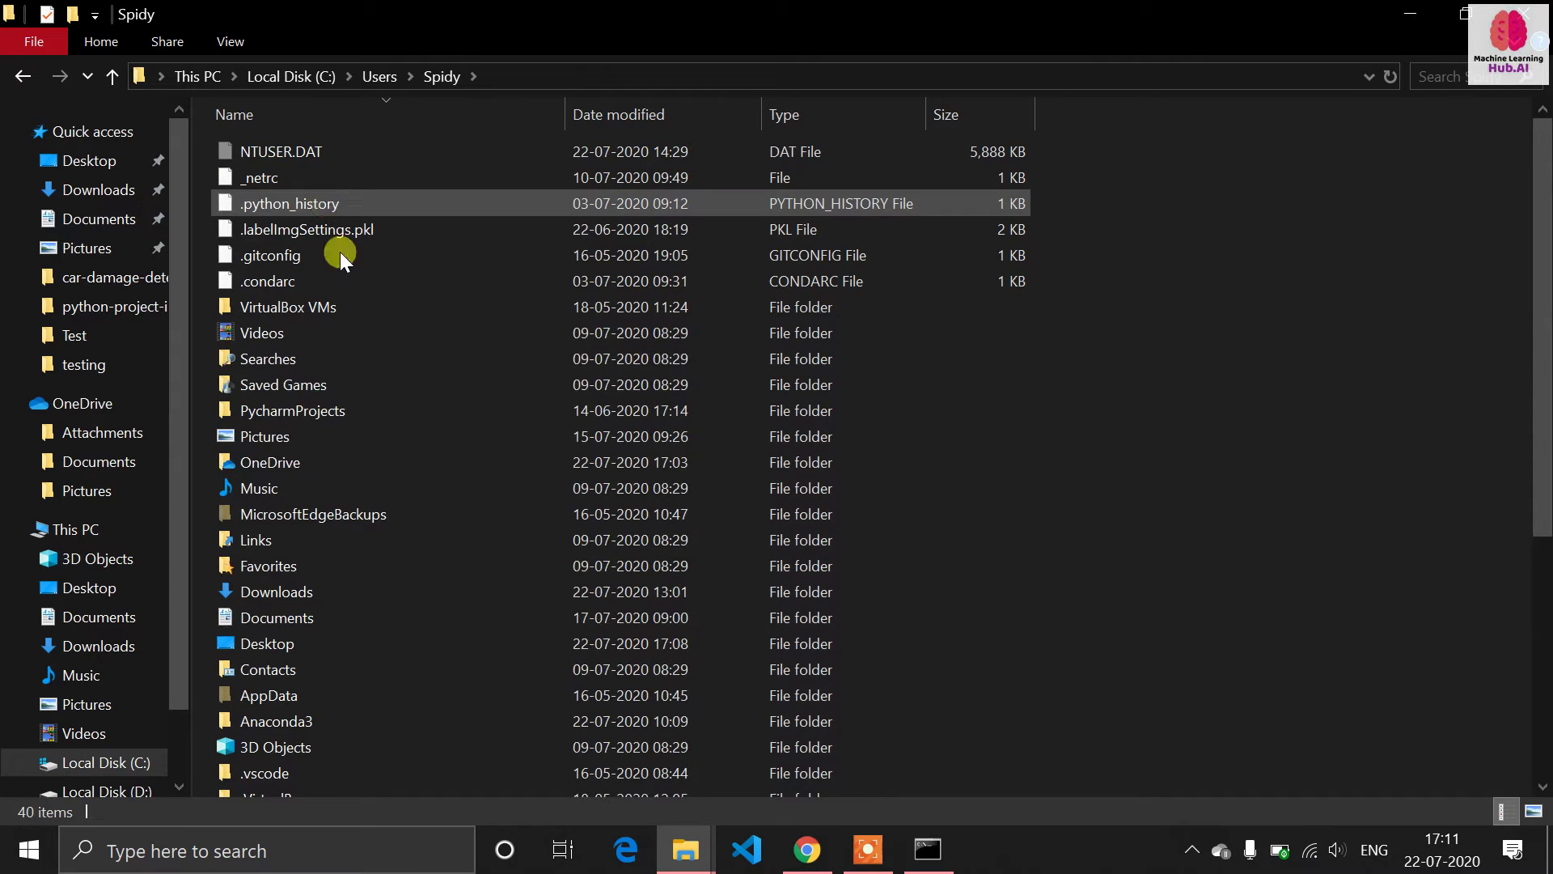
{"action": "key", "text": "a"}
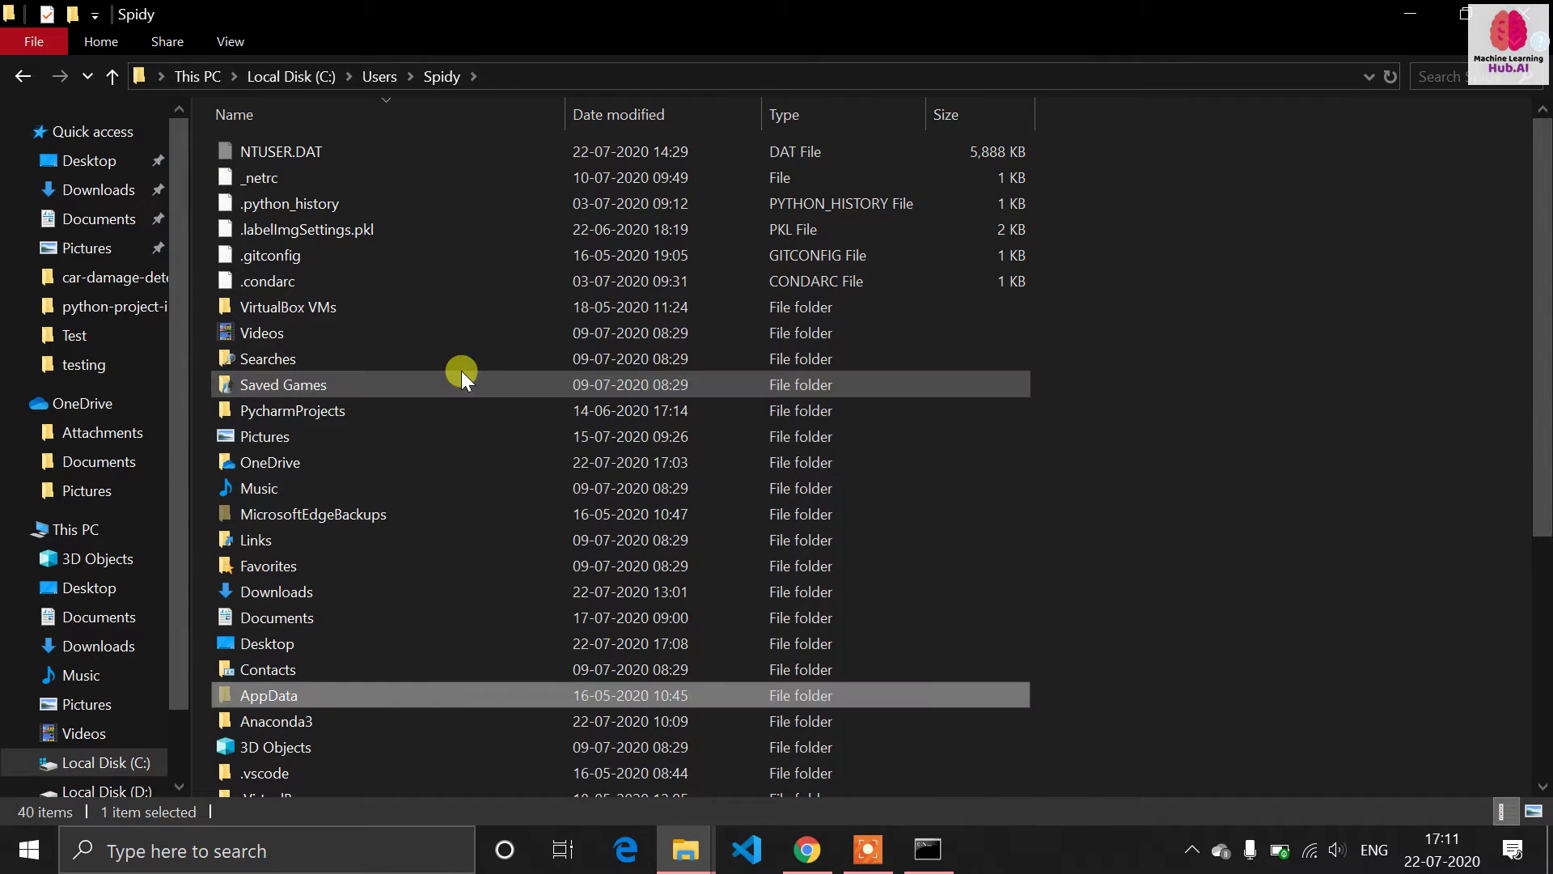
{"action": "key", "text": "Return"}
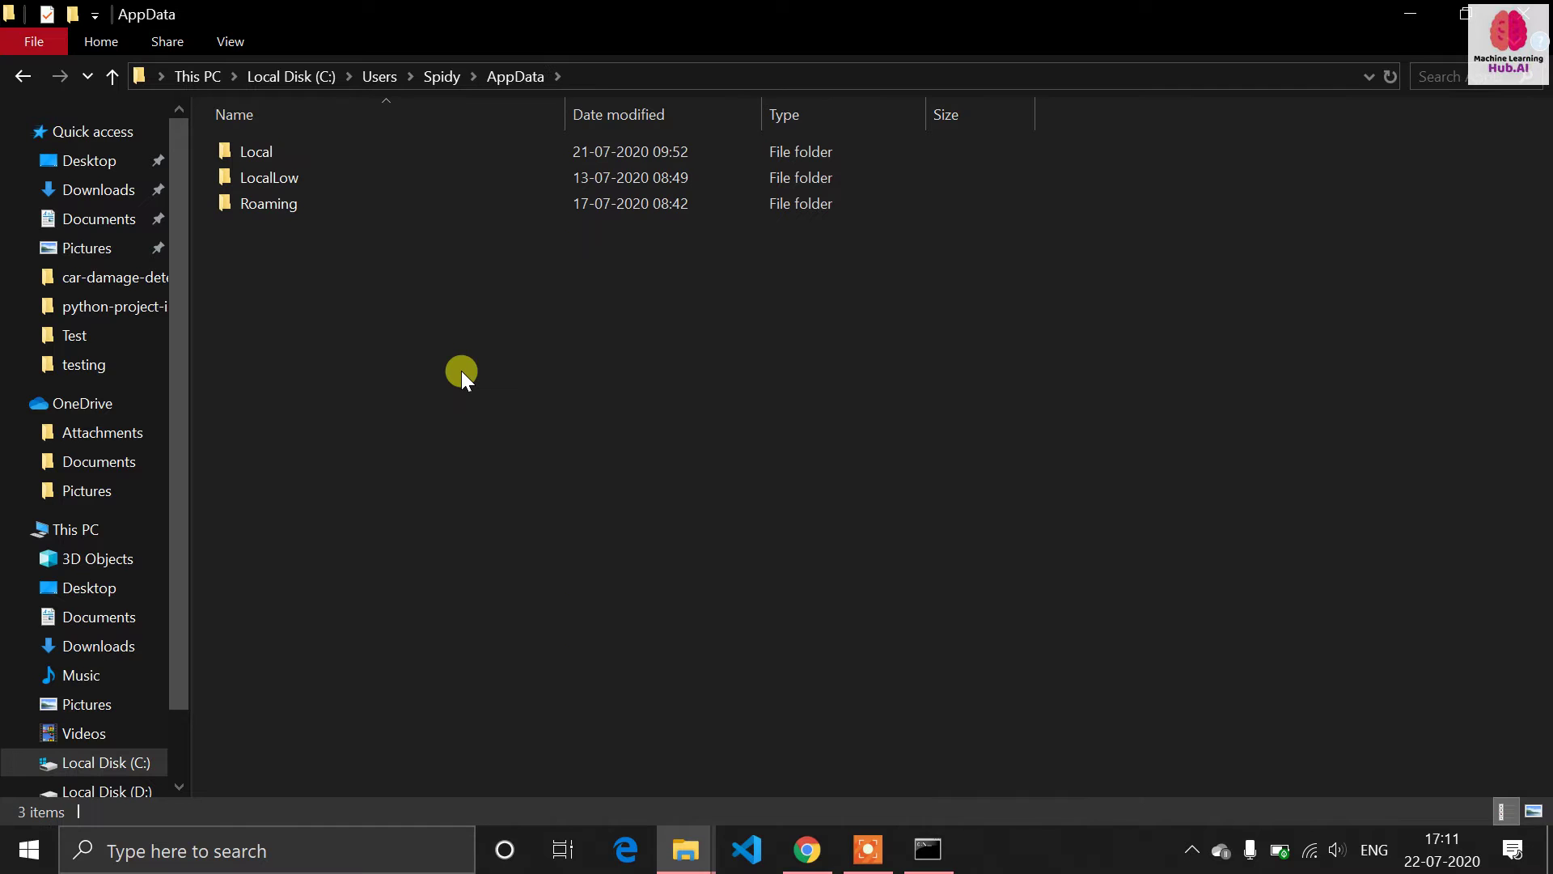
{"action": "key", "text": "l"}
{"action": "key", "text": "l"}
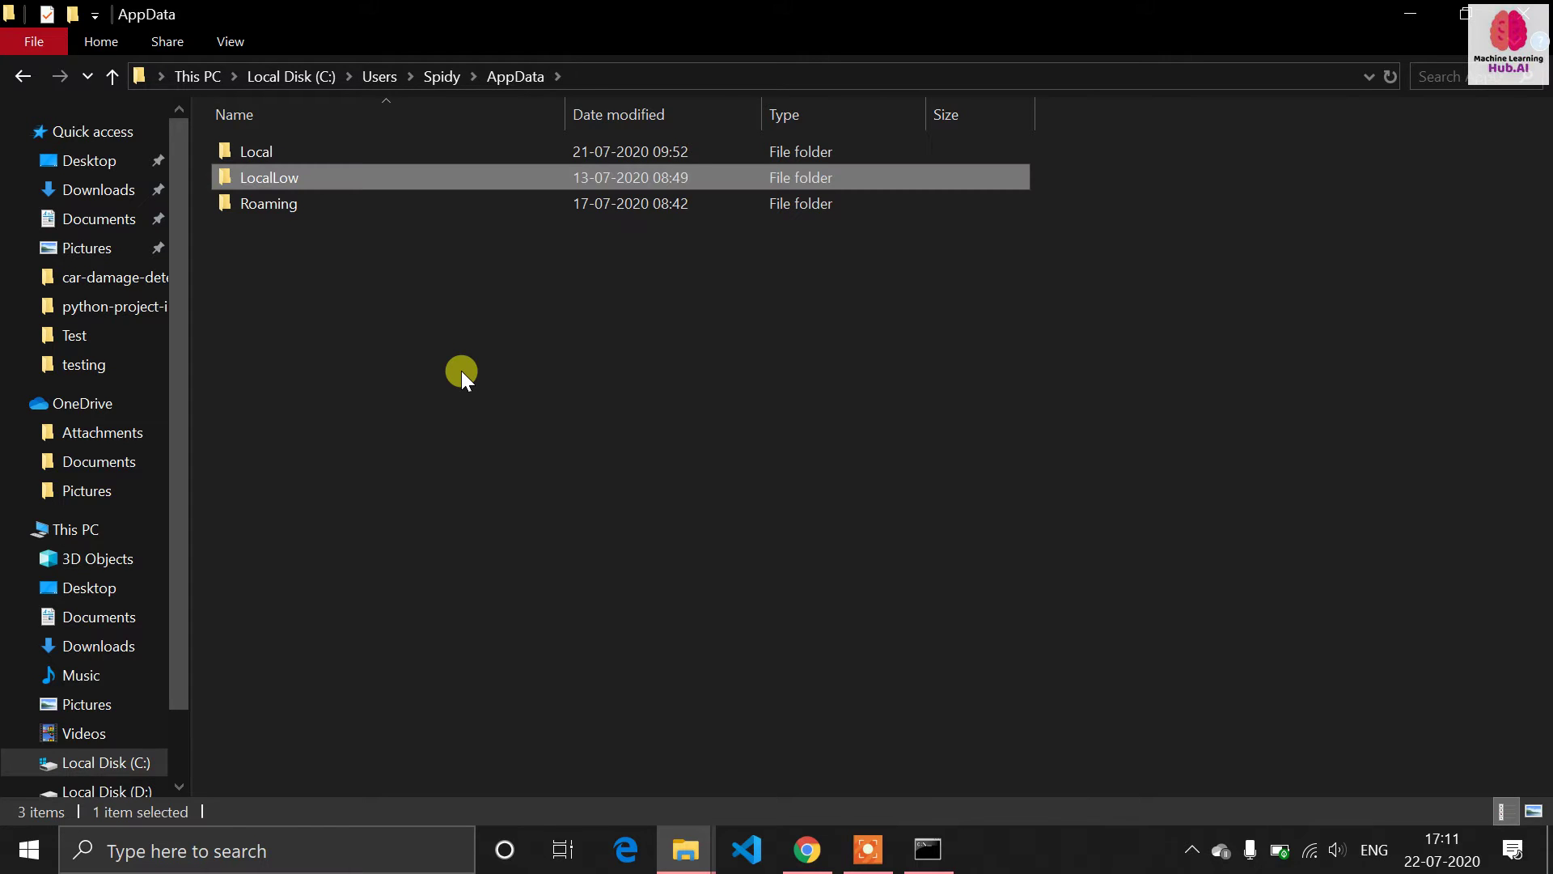
{"action": "double_click", "coordinate": [364, 142]}
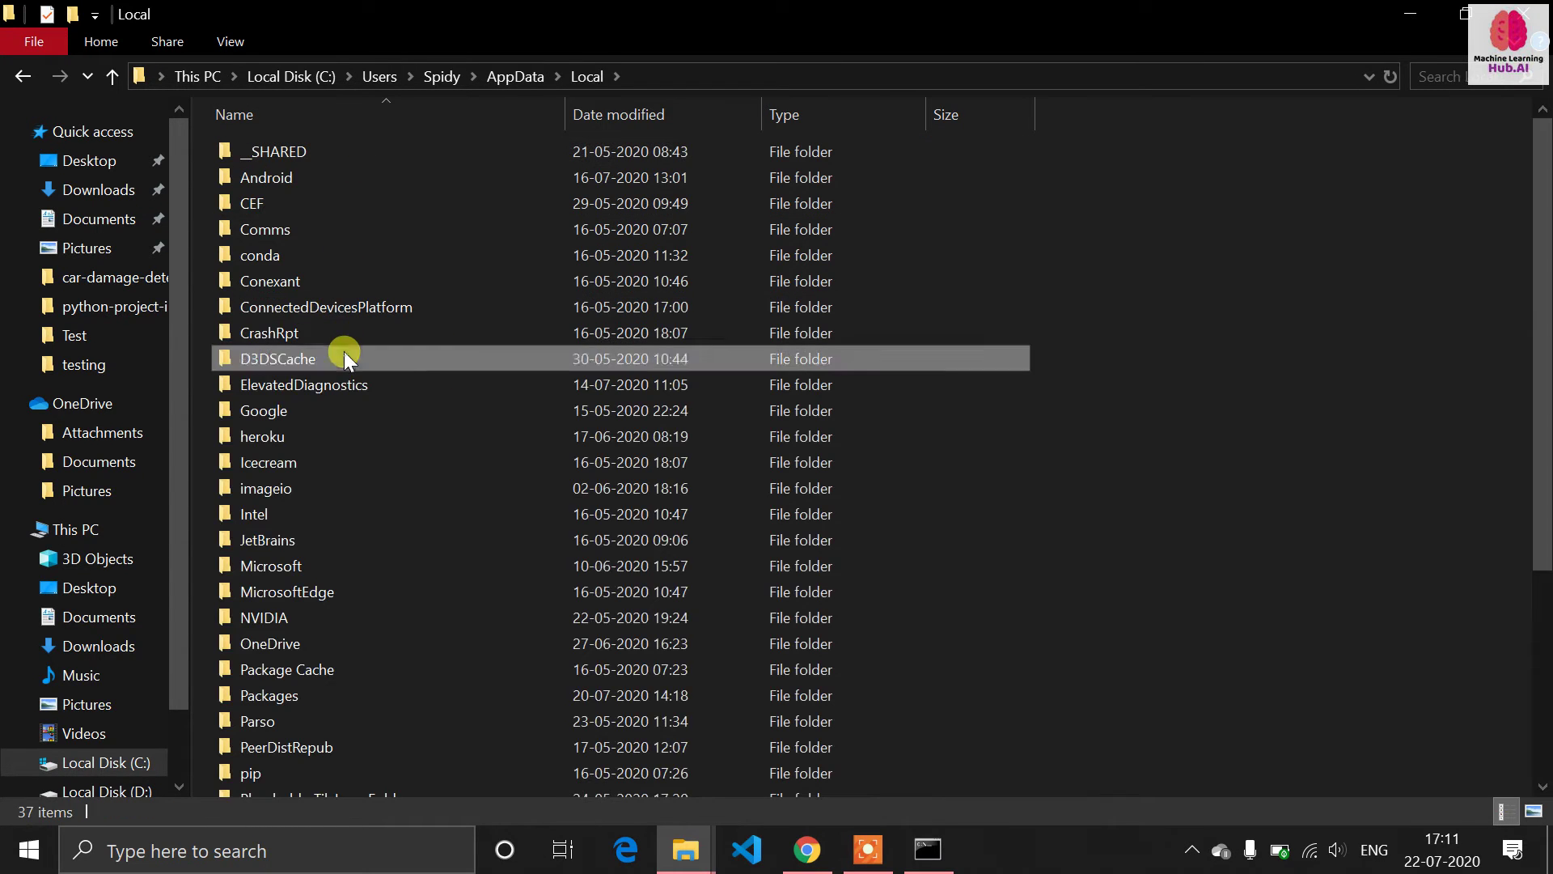
Continue into Programs\Python\Python36 and open its Scripts folder
{"action": "type", "text": "pro"}
{"action": "key", "text": "Return"}
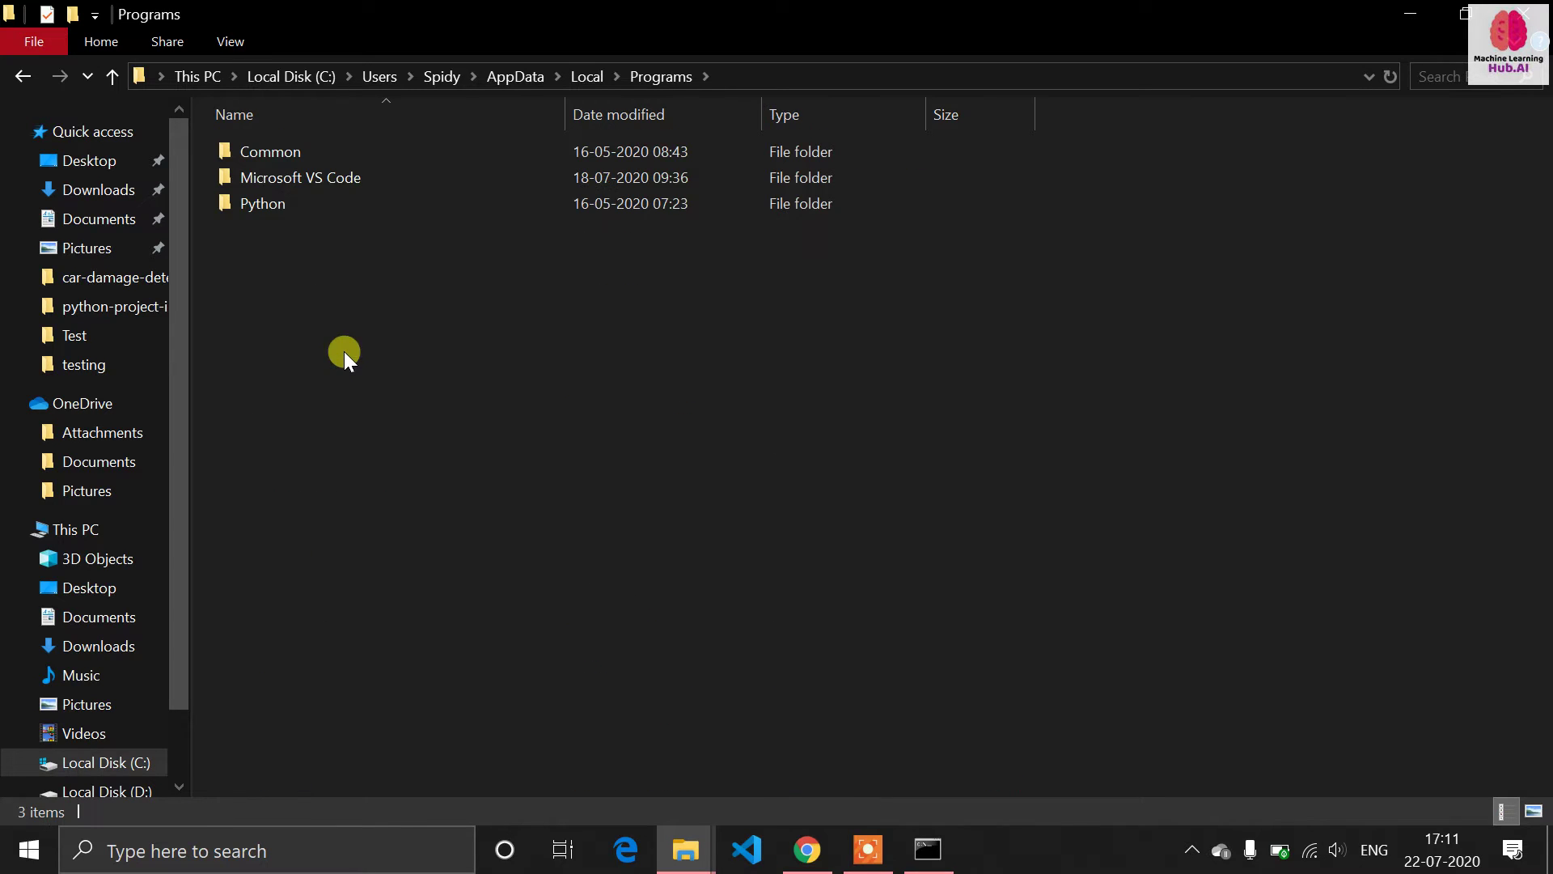
{"action": "double_click", "coordinate": [370, 208]}
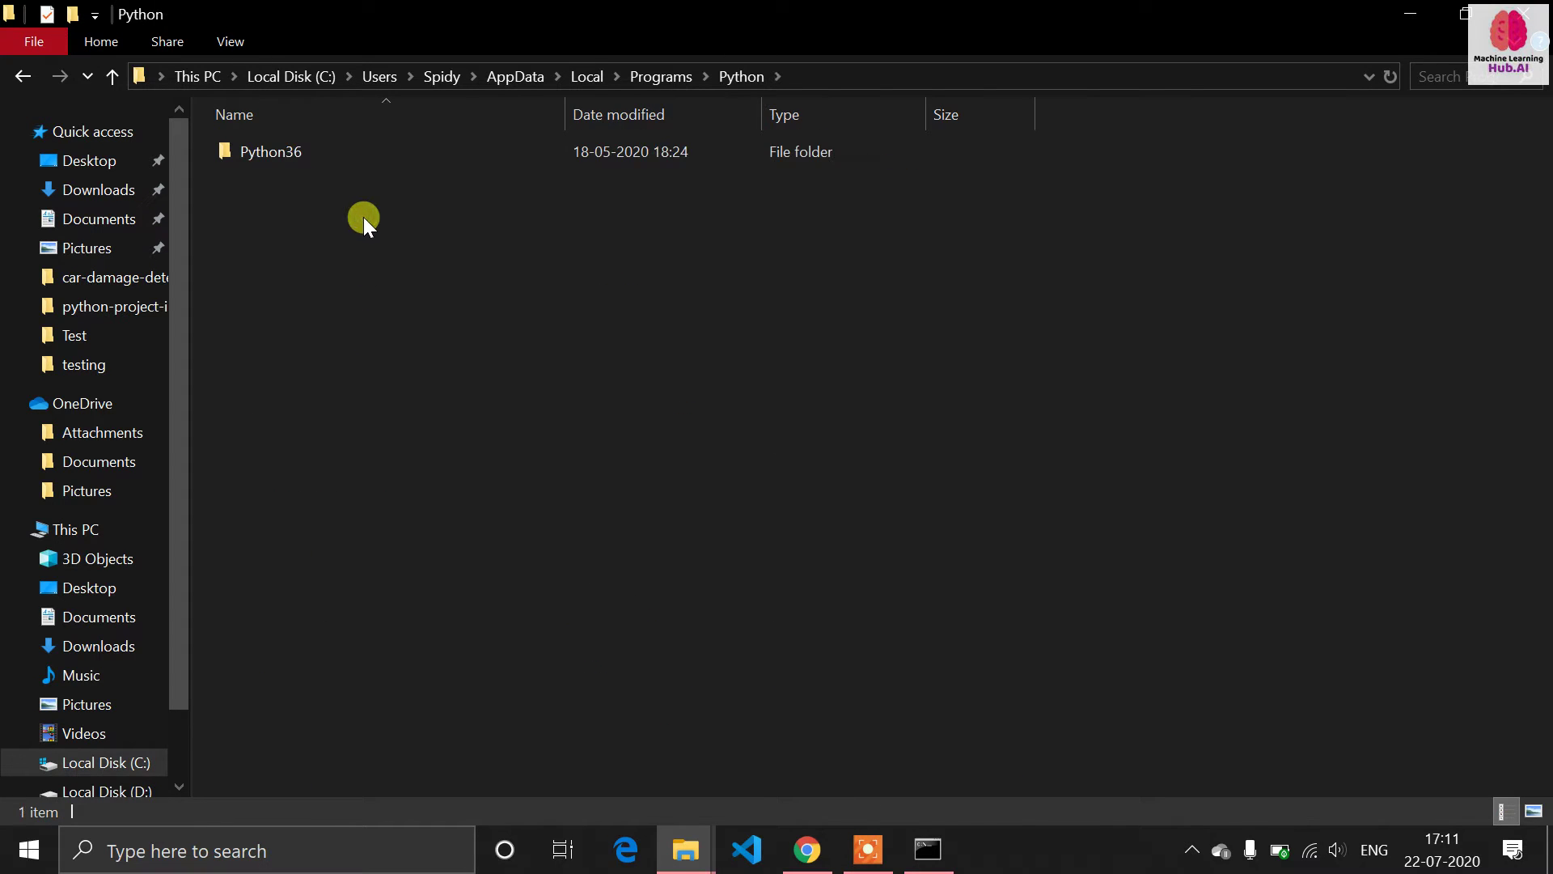
{"action": "double_click", "coordinate": [319, 154]}
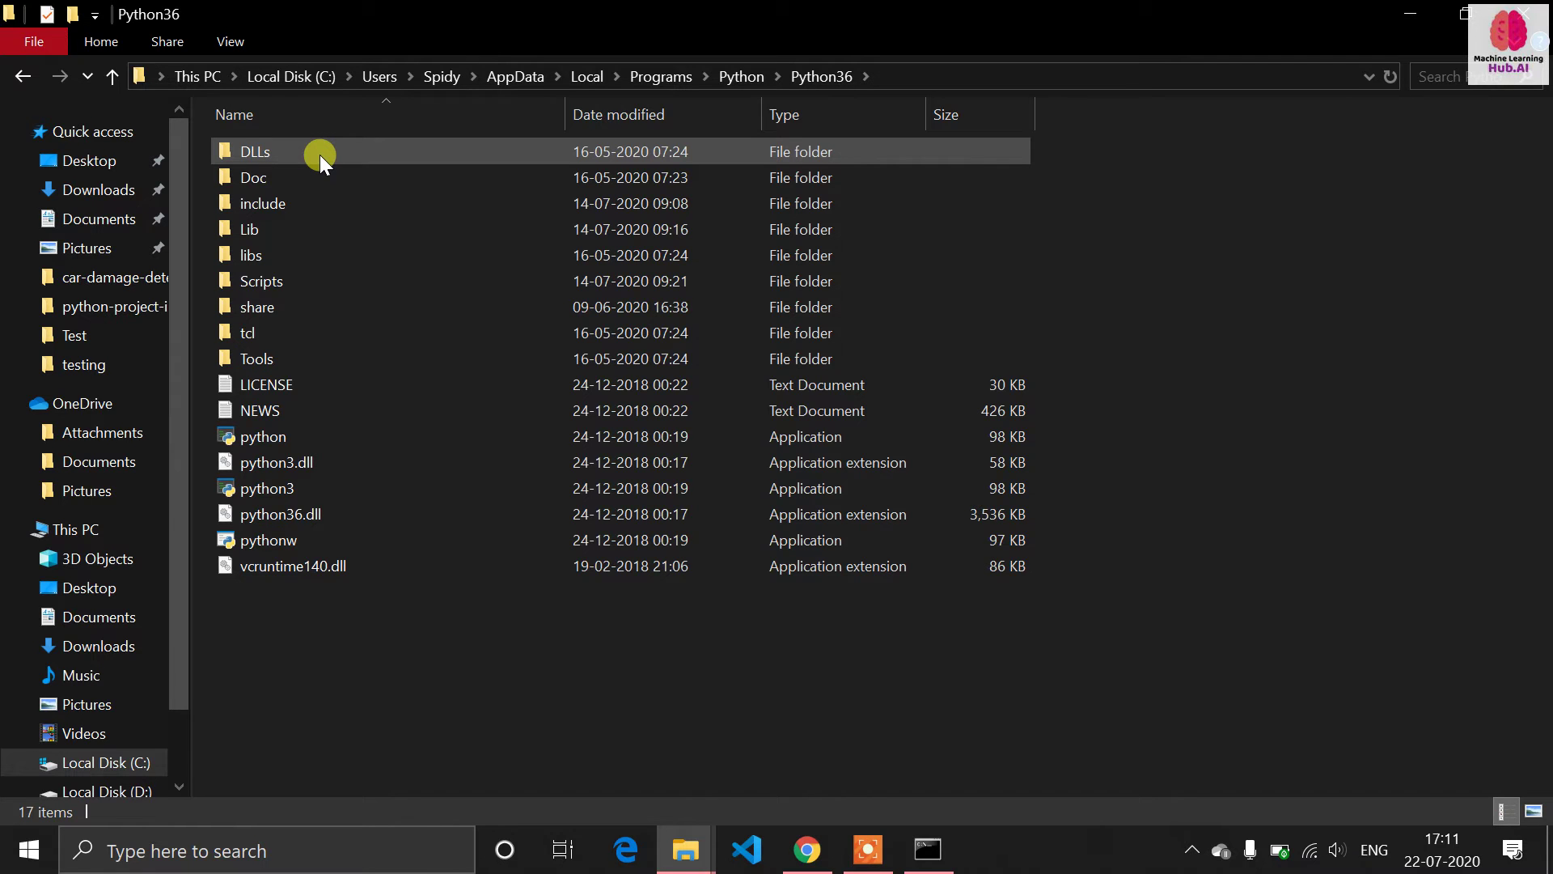
{"action": "key", "text": "alt+Tab"}
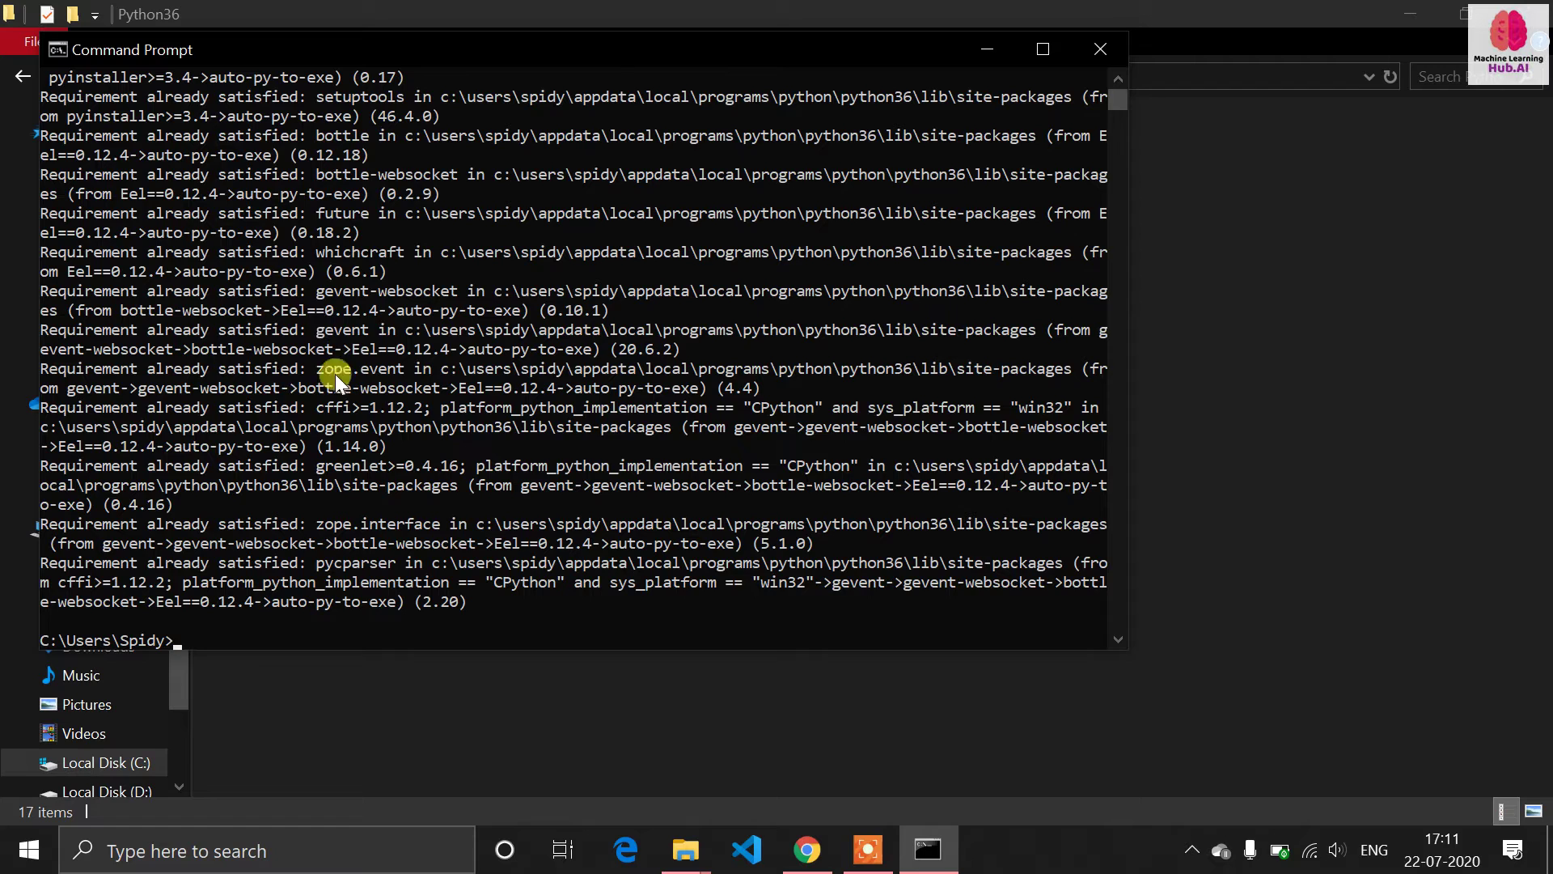
{"action": "key", "text": "alt+Tab"}
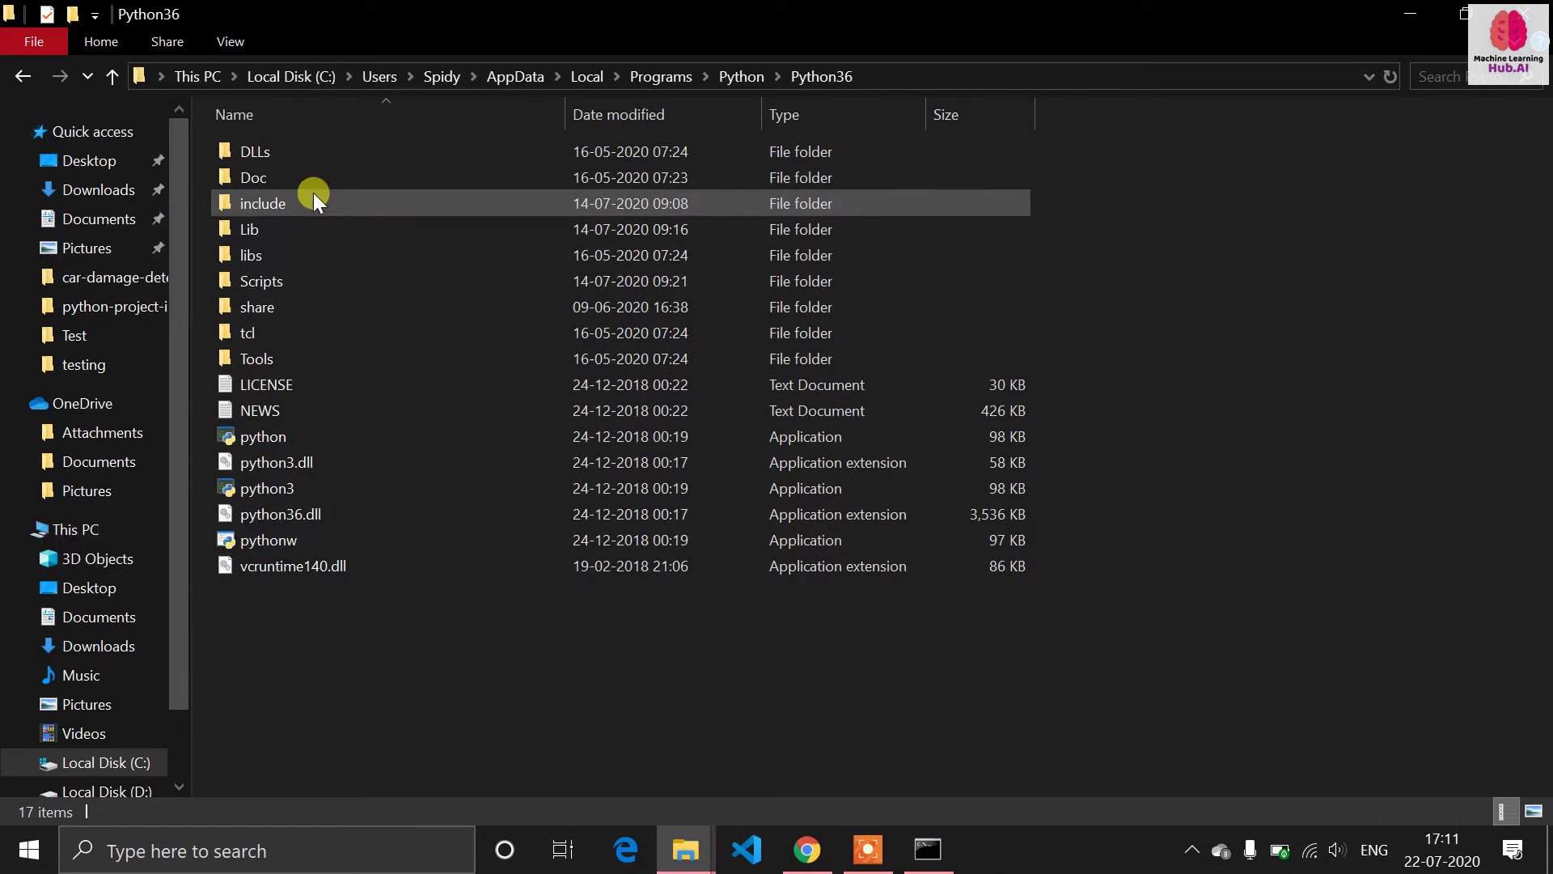
{"action": "double_click", "coordinate": [275, 288]}
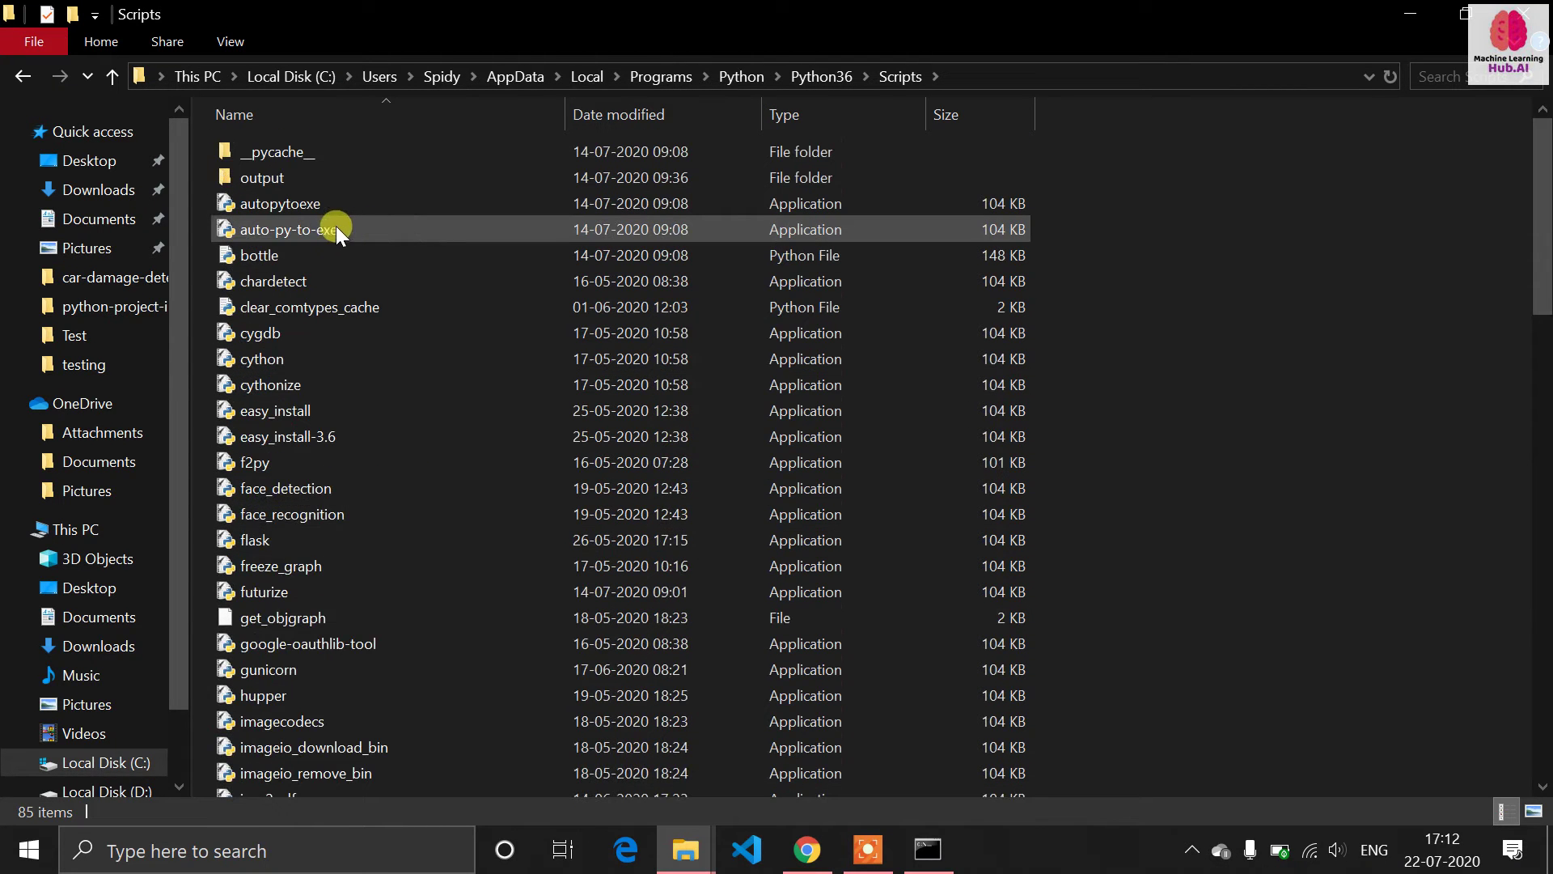
Launch auto-py-to-exe from the Python36 Scripts folder
{"action": "double_click", "coordinate": [299, 229]}
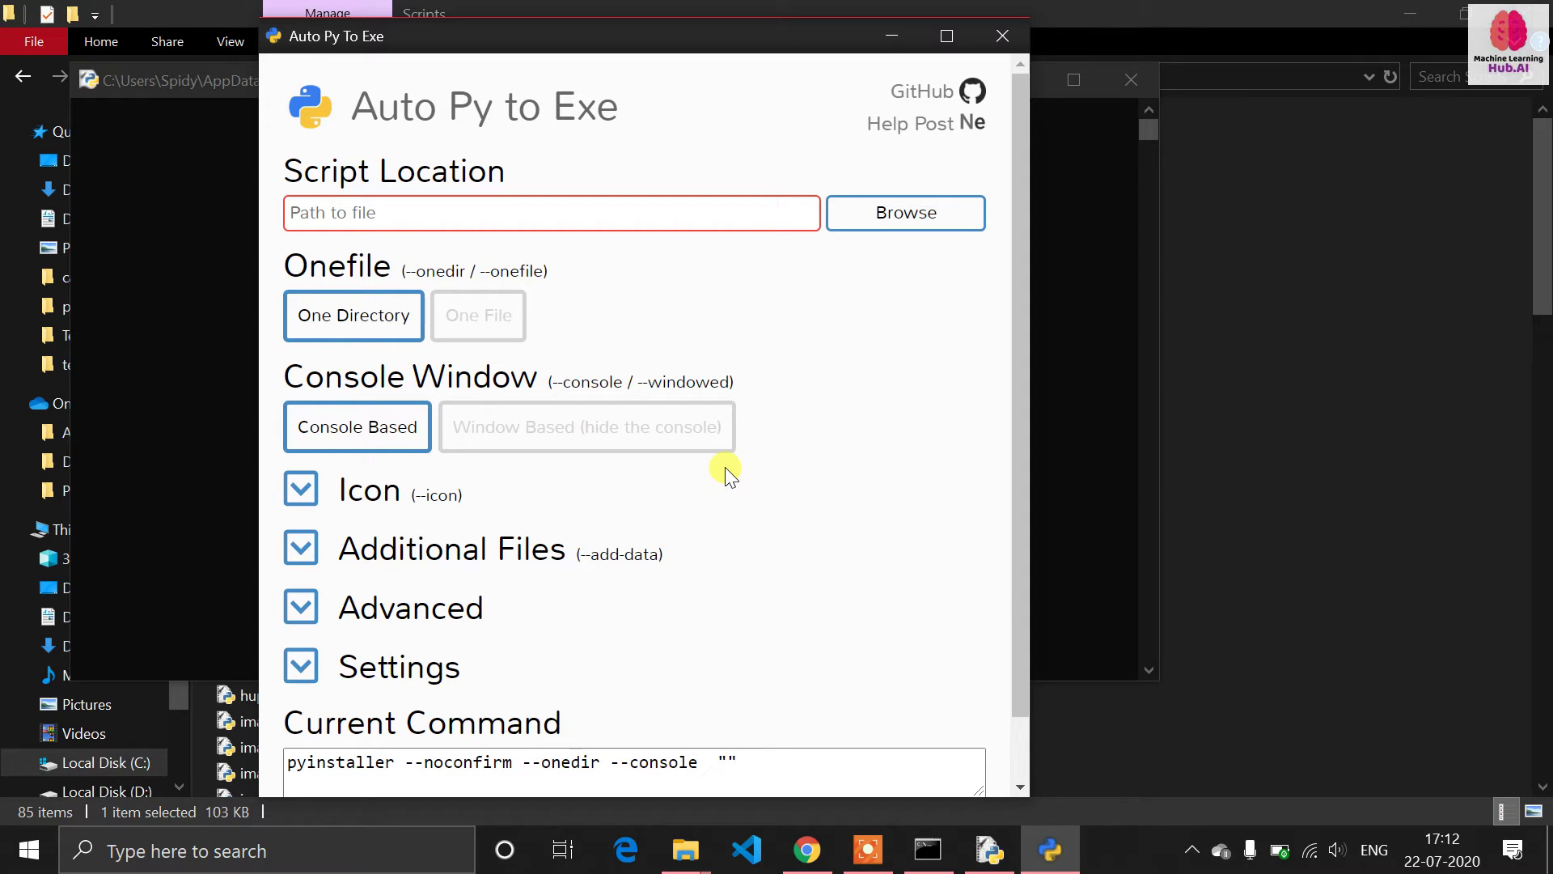
Browse for the script and navigate the Open dialog to D:\handwriting_Digit_recognition
{"action": "left_click", "coordinate": [918, 220]}
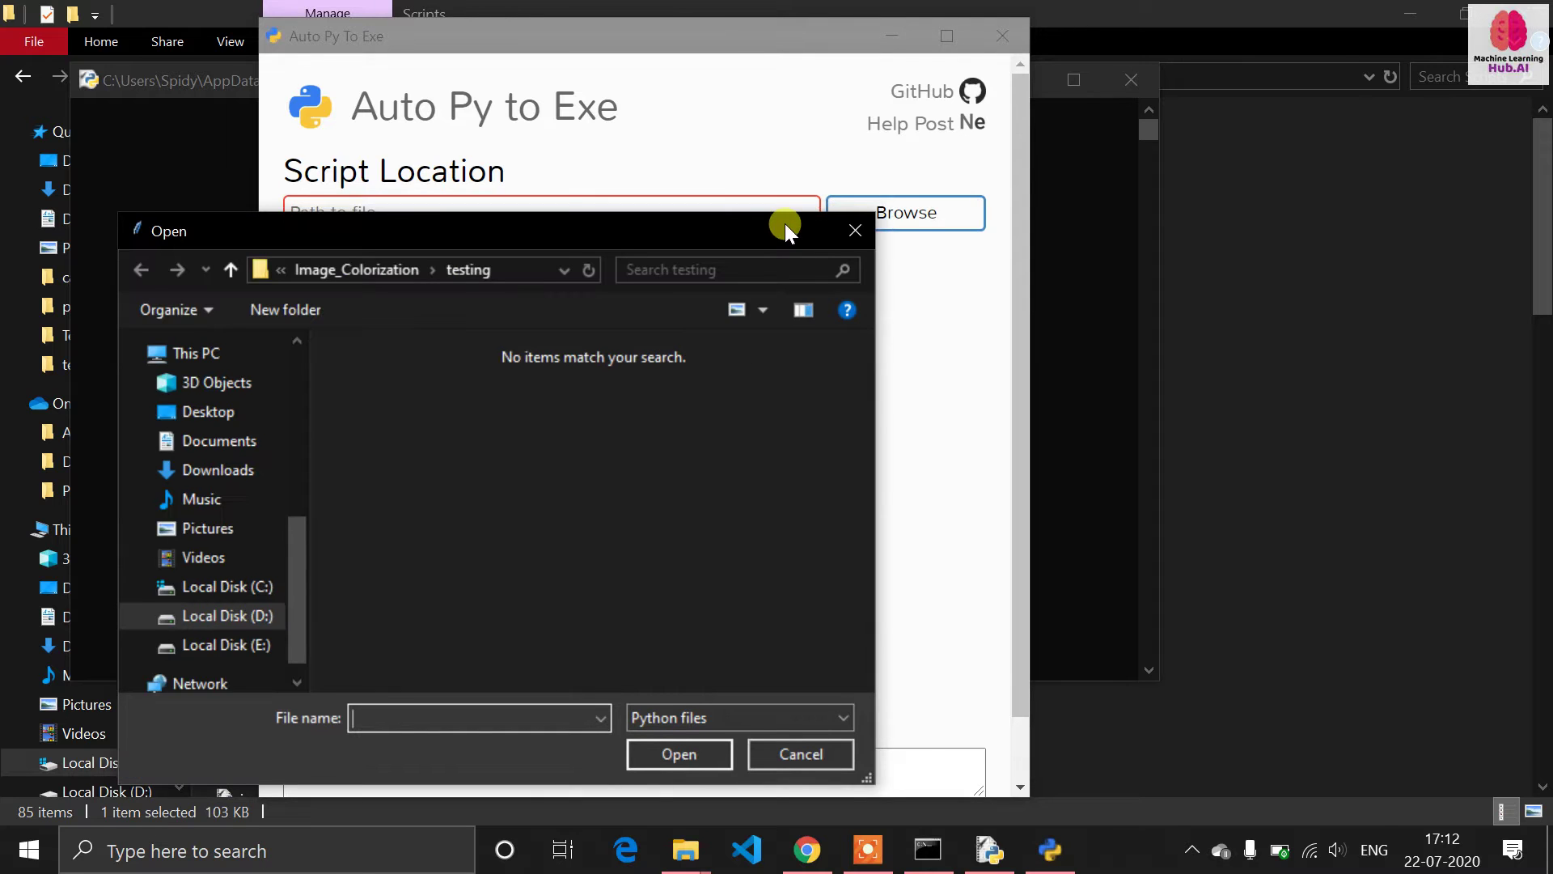
{"action": "left_click_drag", "start_coordinate": [785, 223], "coordinate": [833, 196]}
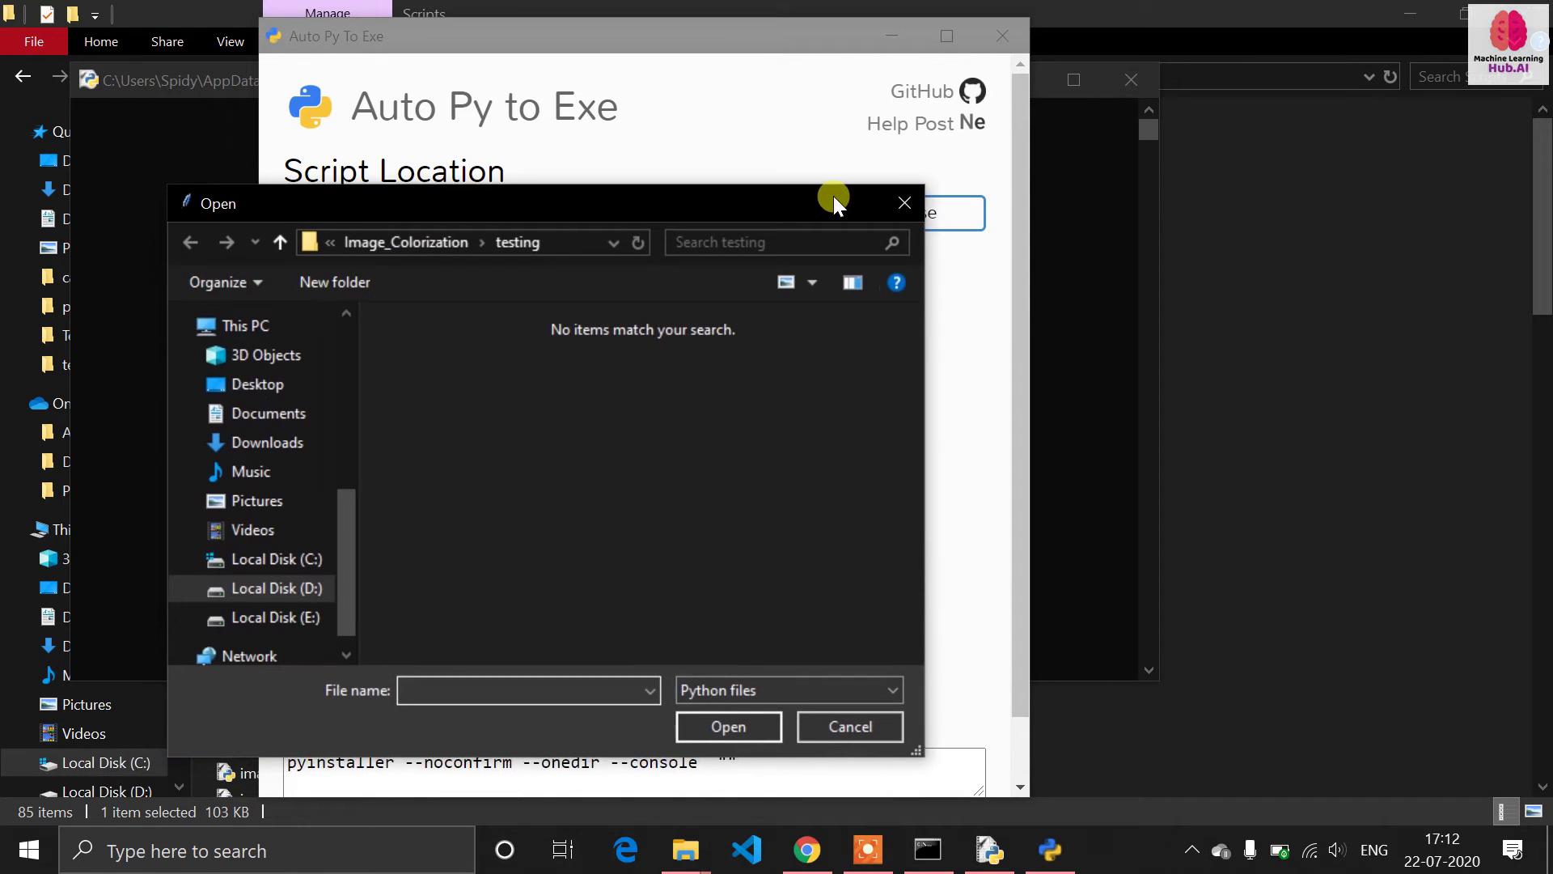
{"action": "left_click", "coordinate": [429, 241]}
{"action": "left_click", "coordinate": [391, 245]}
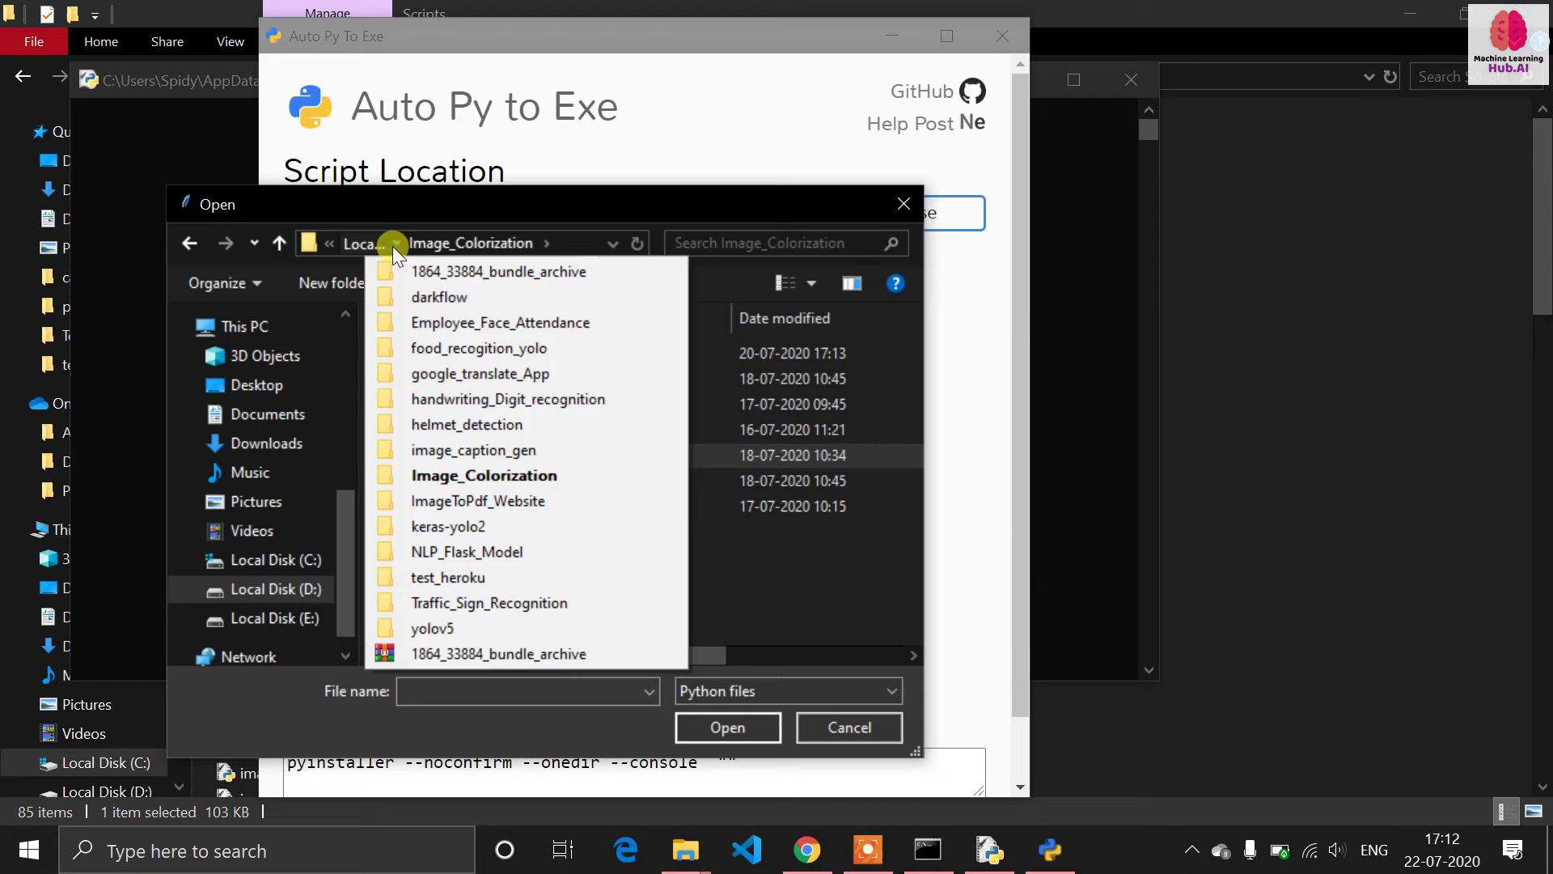
{"action": "left_click", "coordinate": [358, 245]}
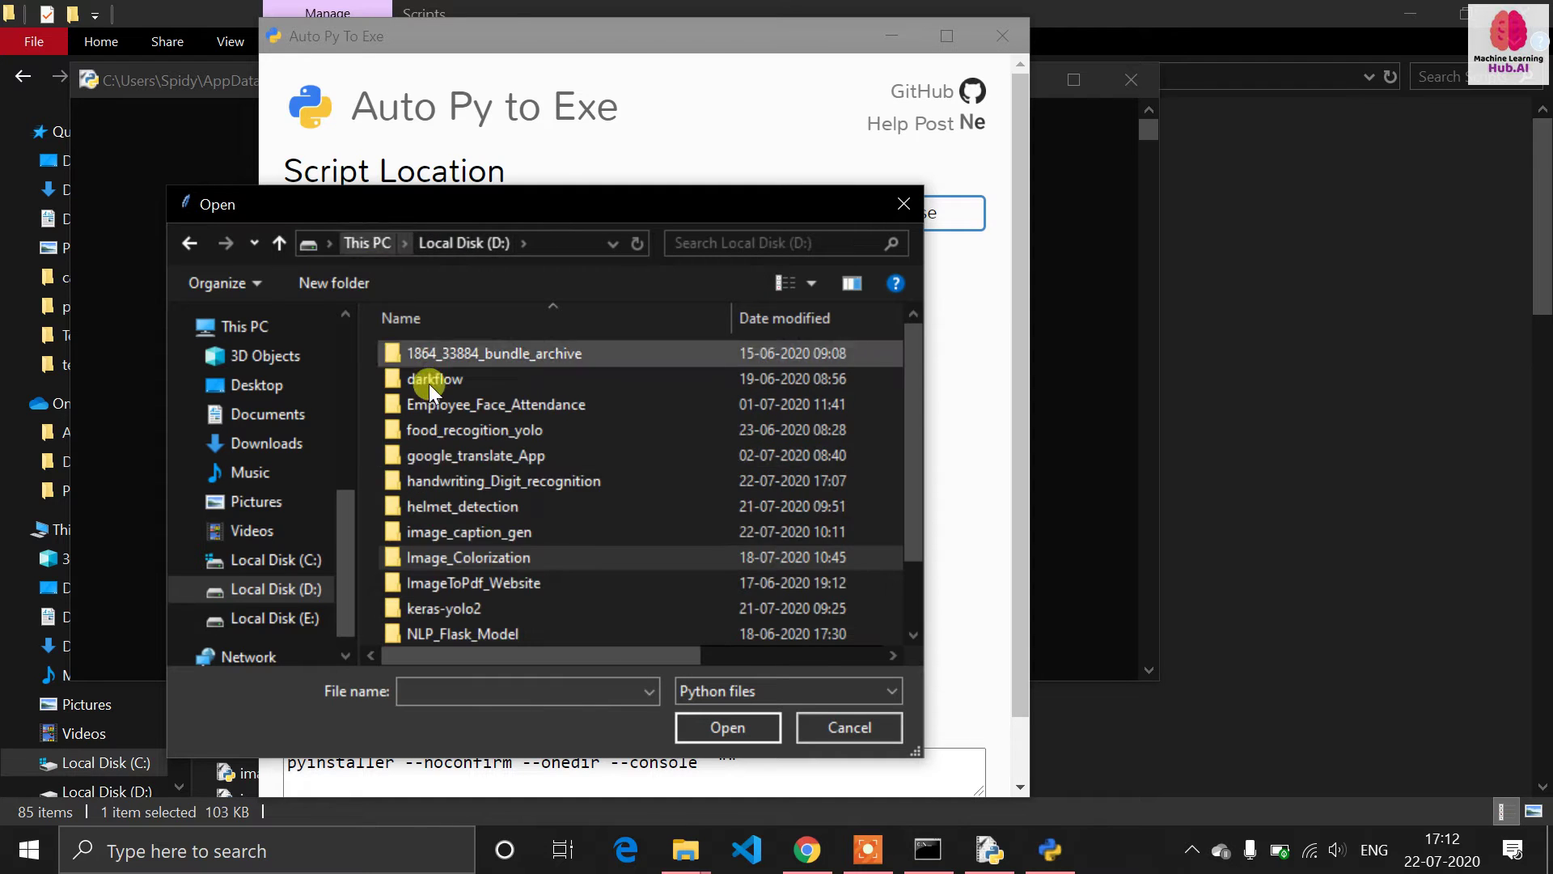
{"action": "left_click", "coordinate": [506, 479]}
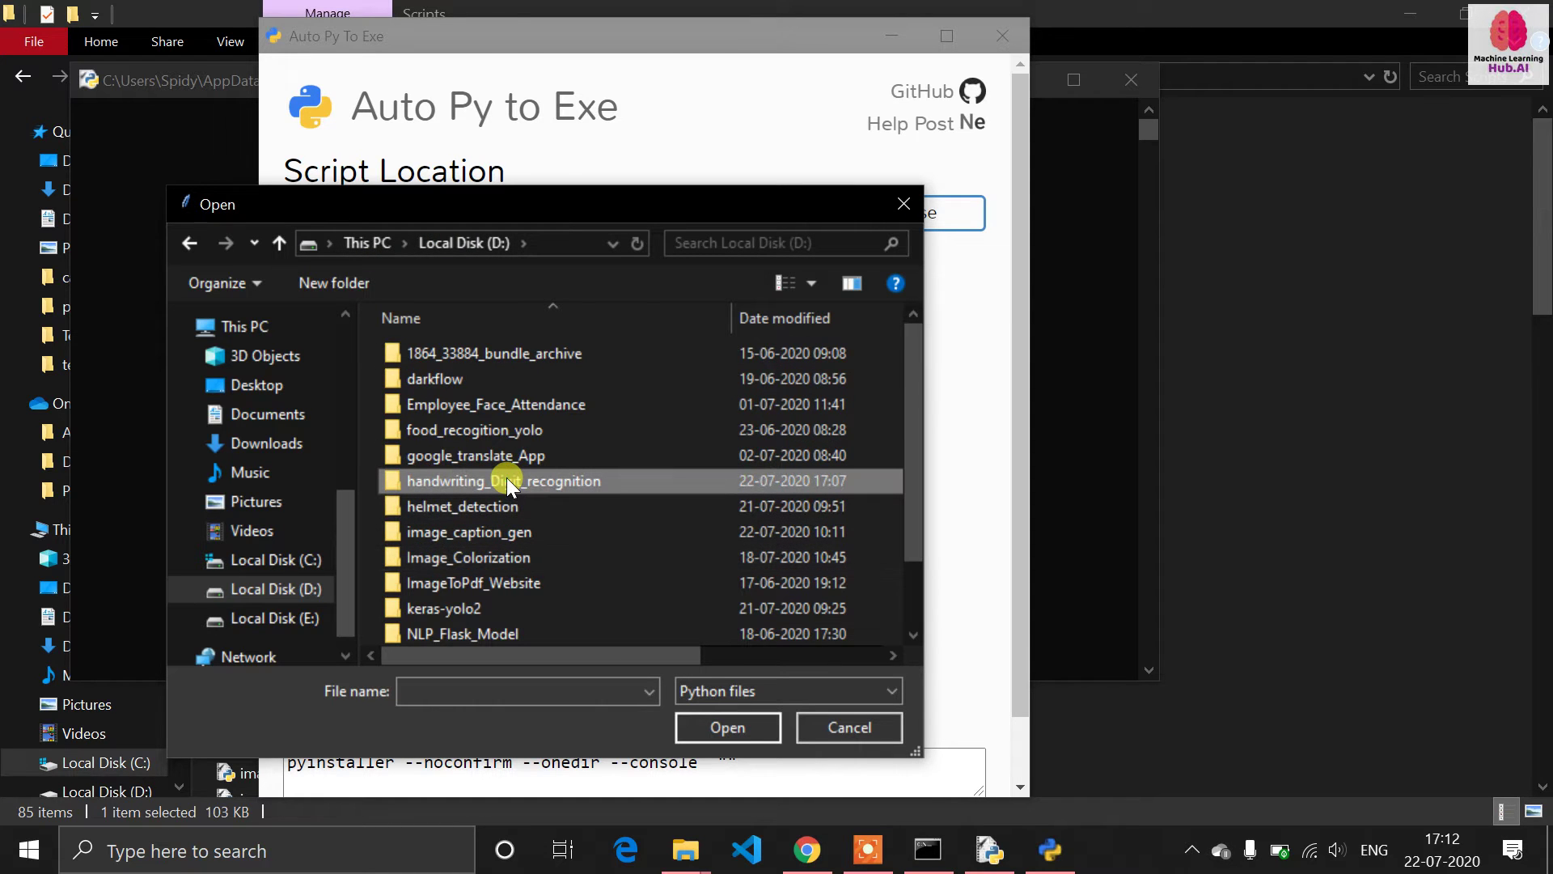
{"action": "double_click", "coordinate": [506, 479]}
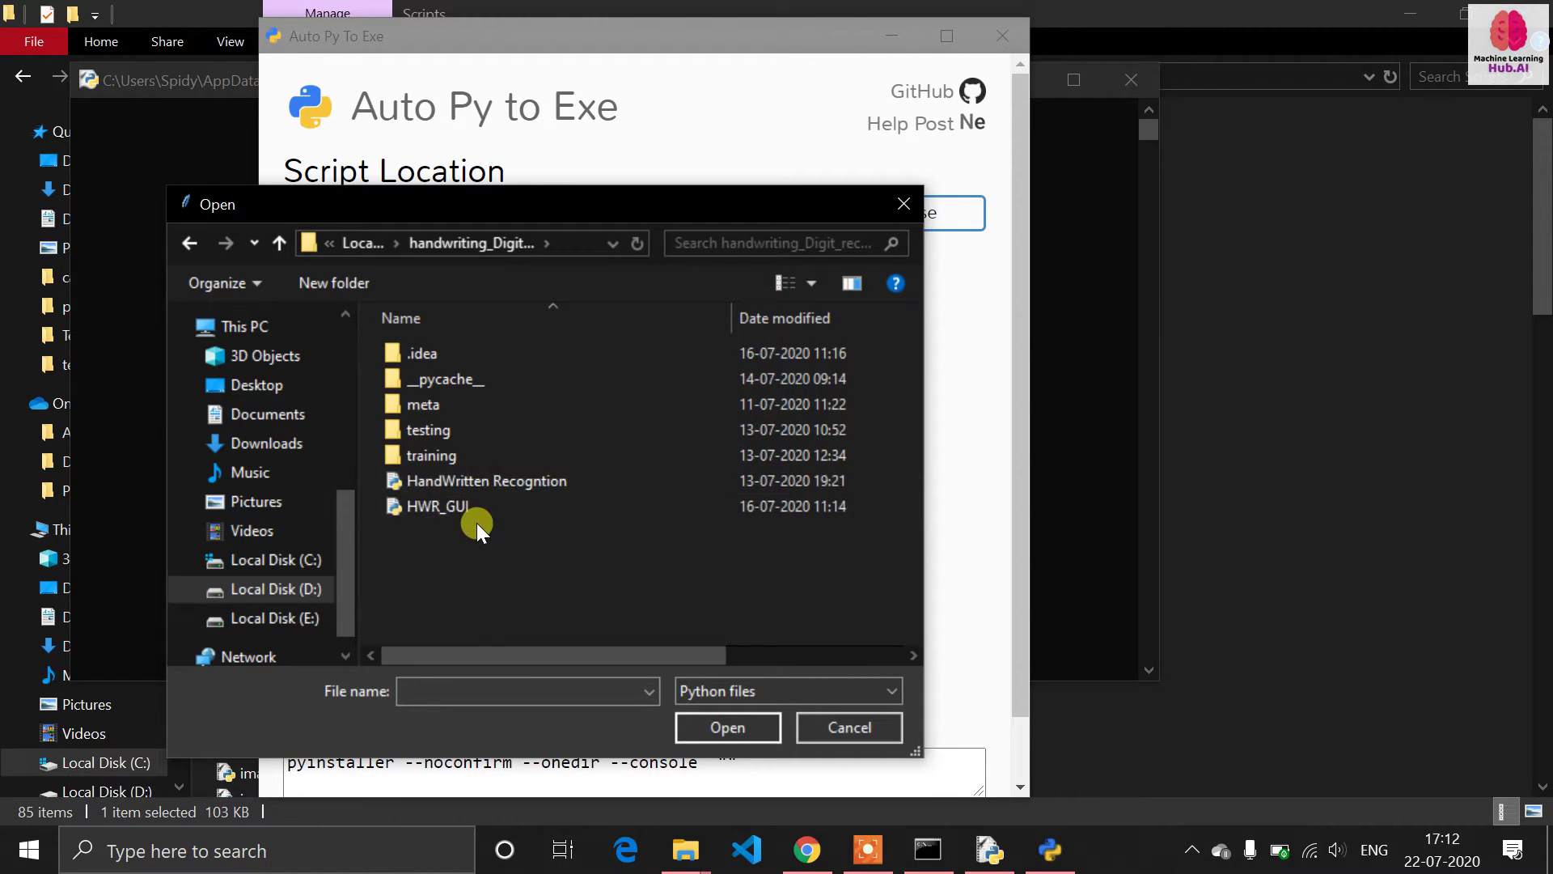
Bring the Open dialog back and pick HandWritten Recogntion.py as the script
{"action": "mouse_move", "coordinate": [686, 851]}
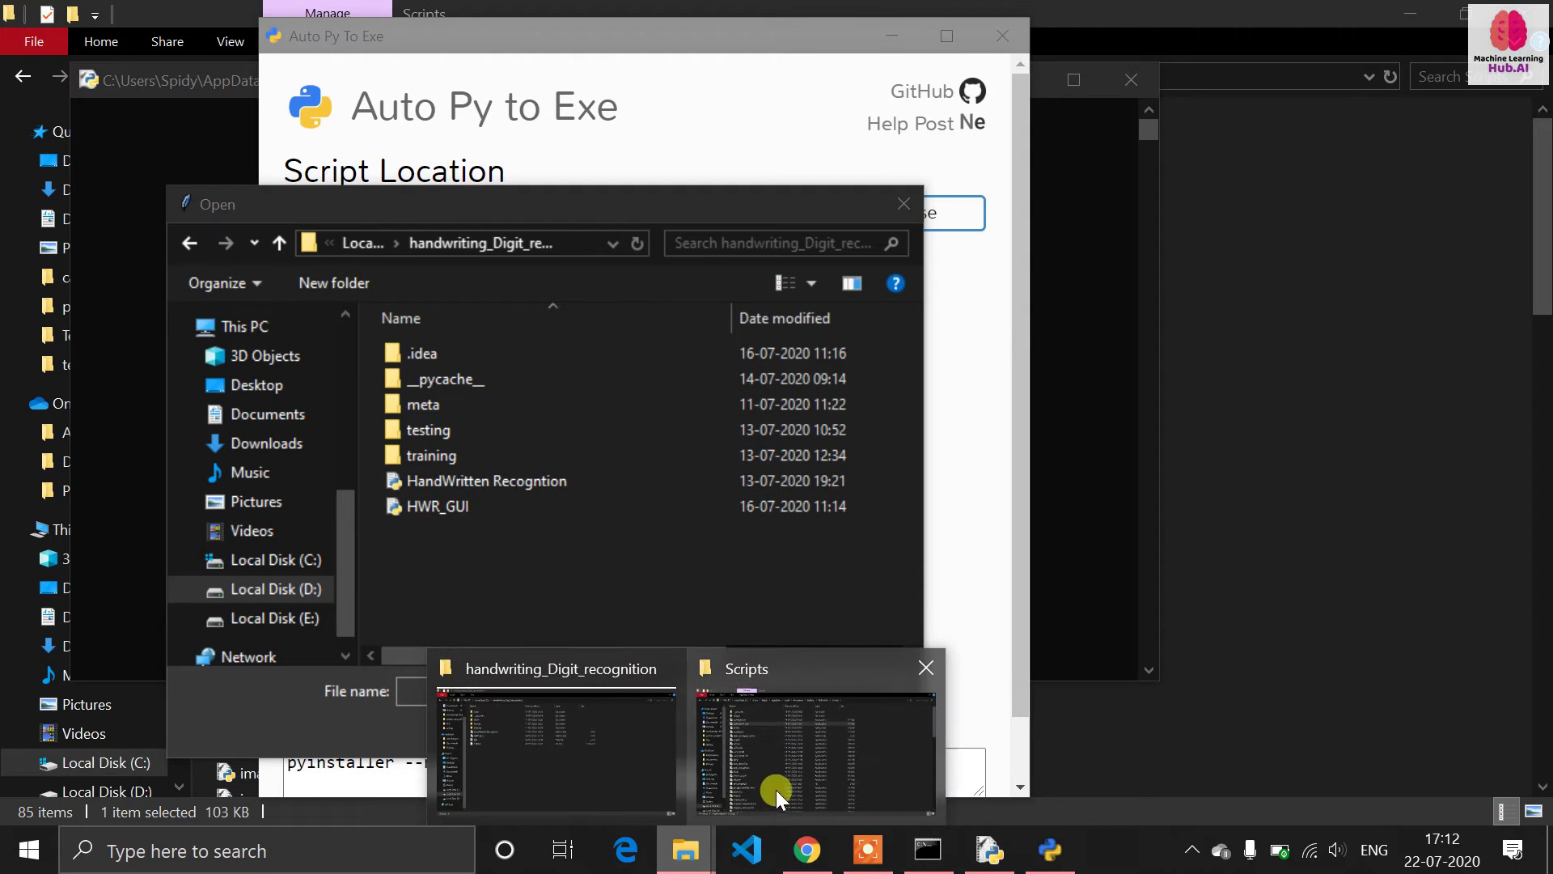
{"action": "mouse_move", "coordinate": [539, 754]}
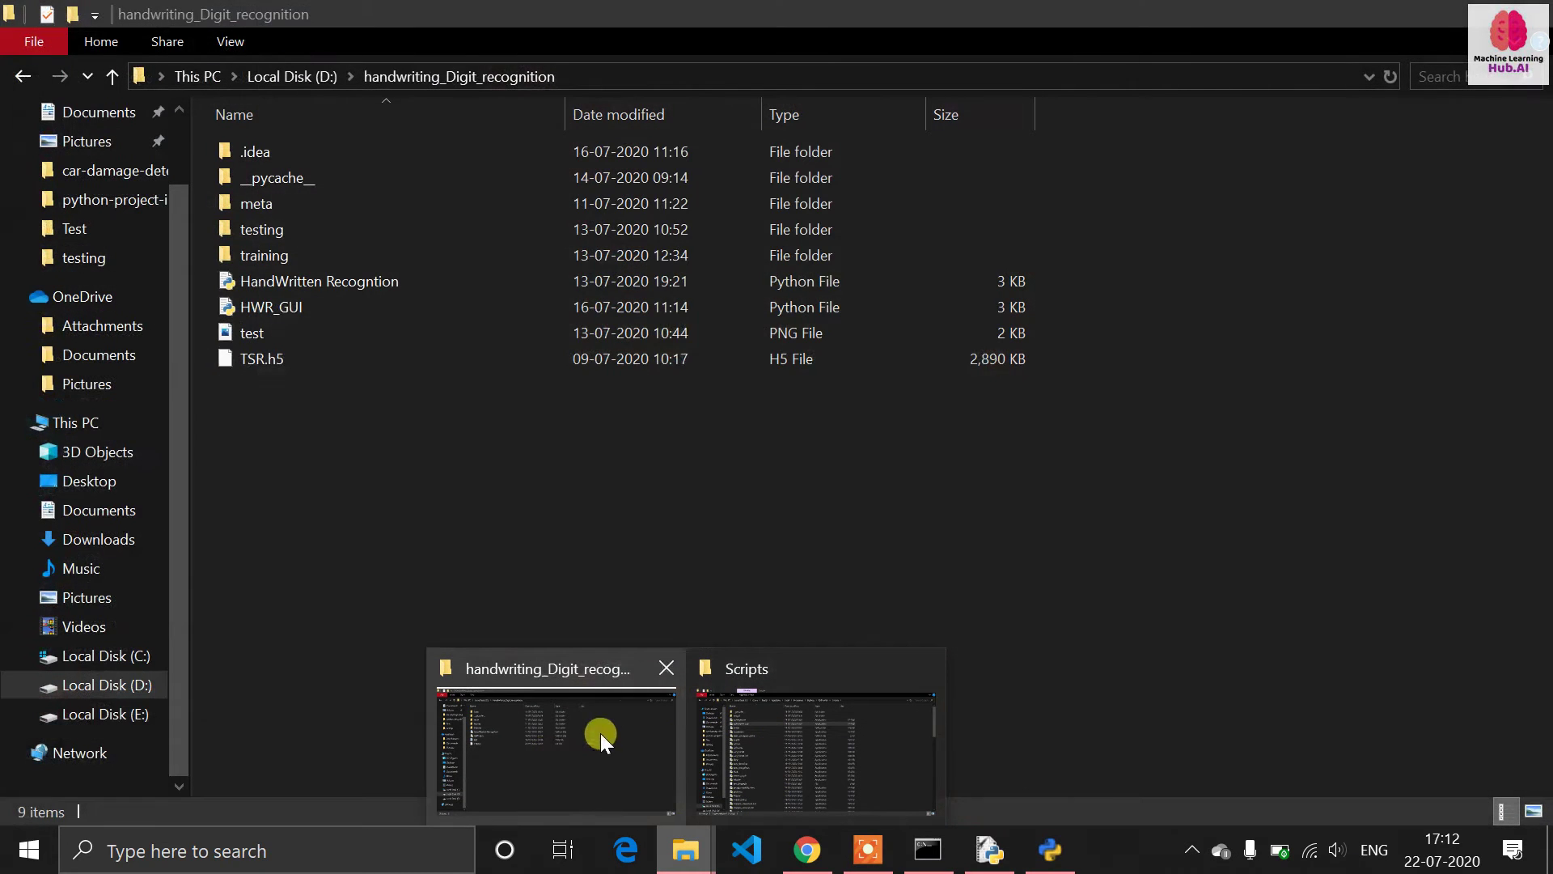
{"action": "left_click", "coordinate": [600, 733]}
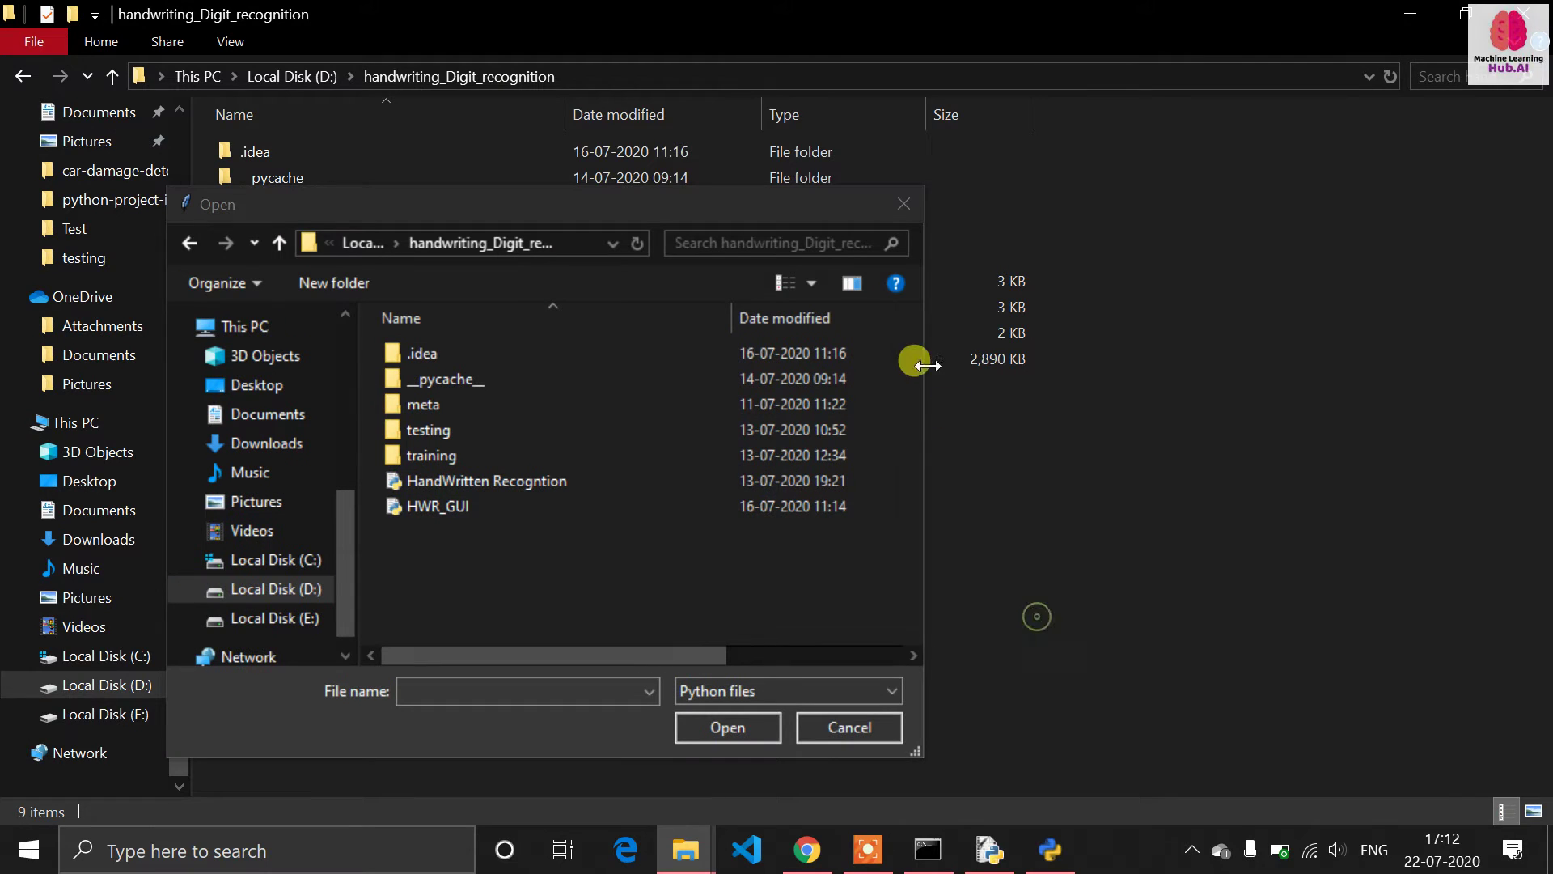
{"action": "mouse_move", "coordinate": [687, 857]}
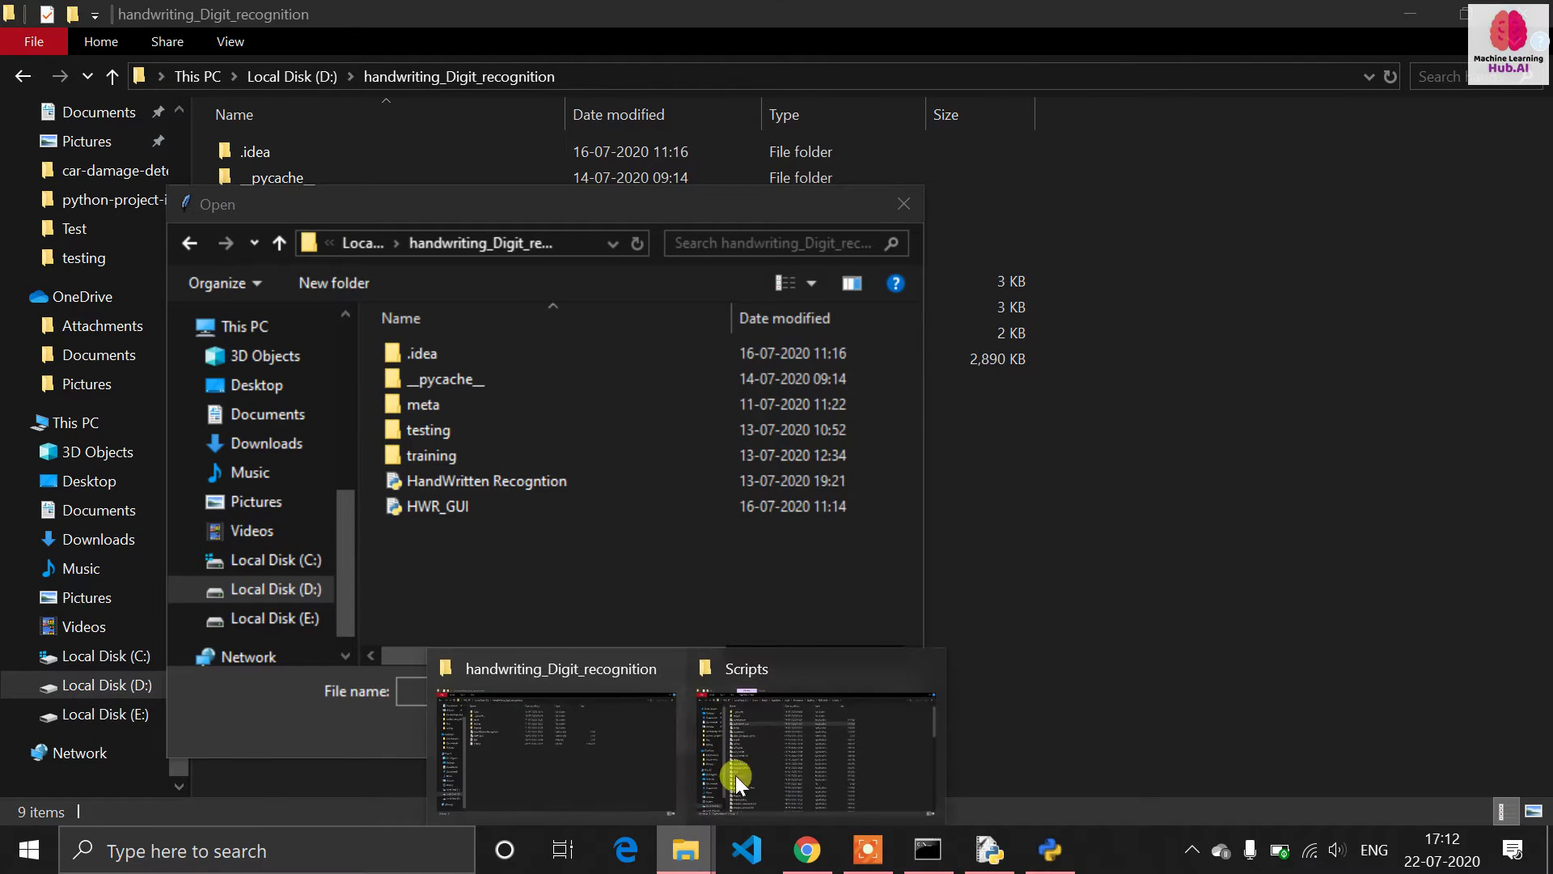
{"action": "mouse_move", "coordinate": [779, 748]}
{"action": "left_click", "coordinate": [614, 752]}
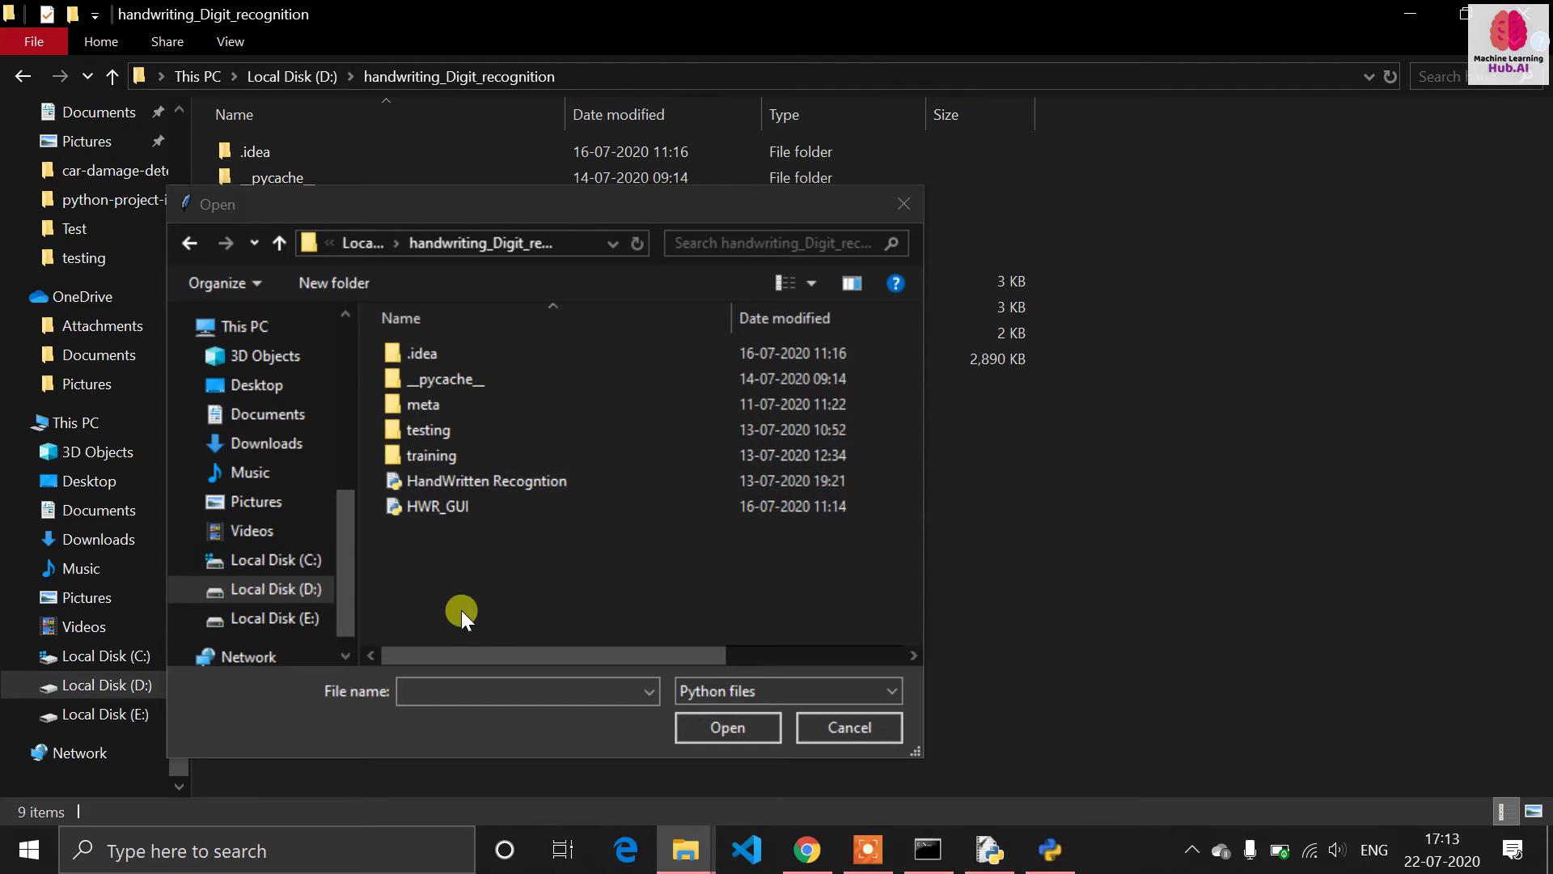
{"action": "left_click_drag", "start_coordinate": [461, 648], "coordinate": [424, 644]}
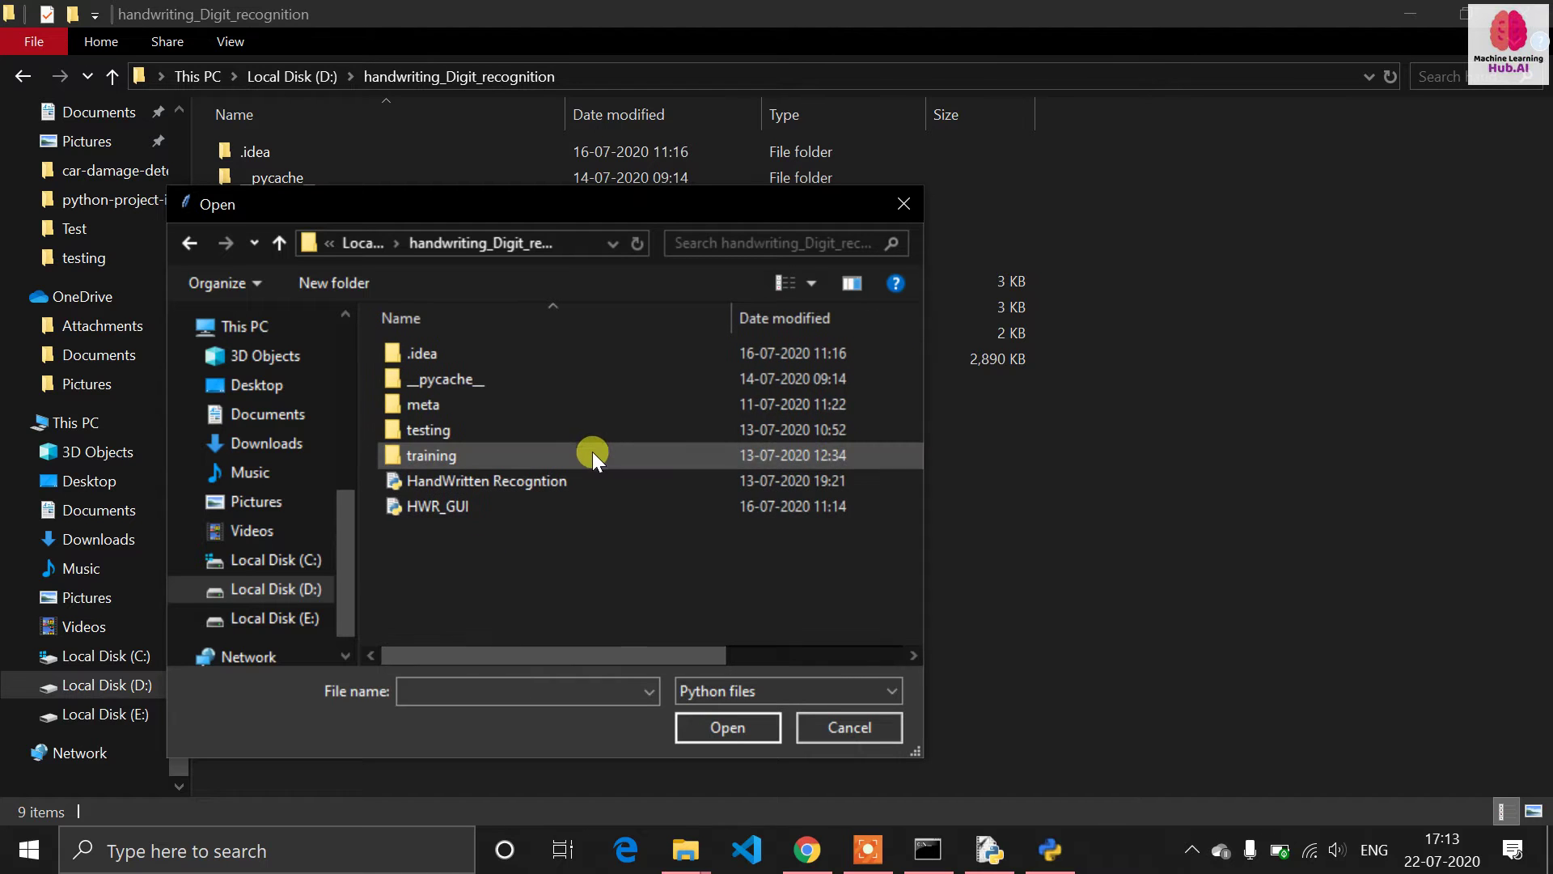
{"action": "double_click", "coordinate": [582, 481]}
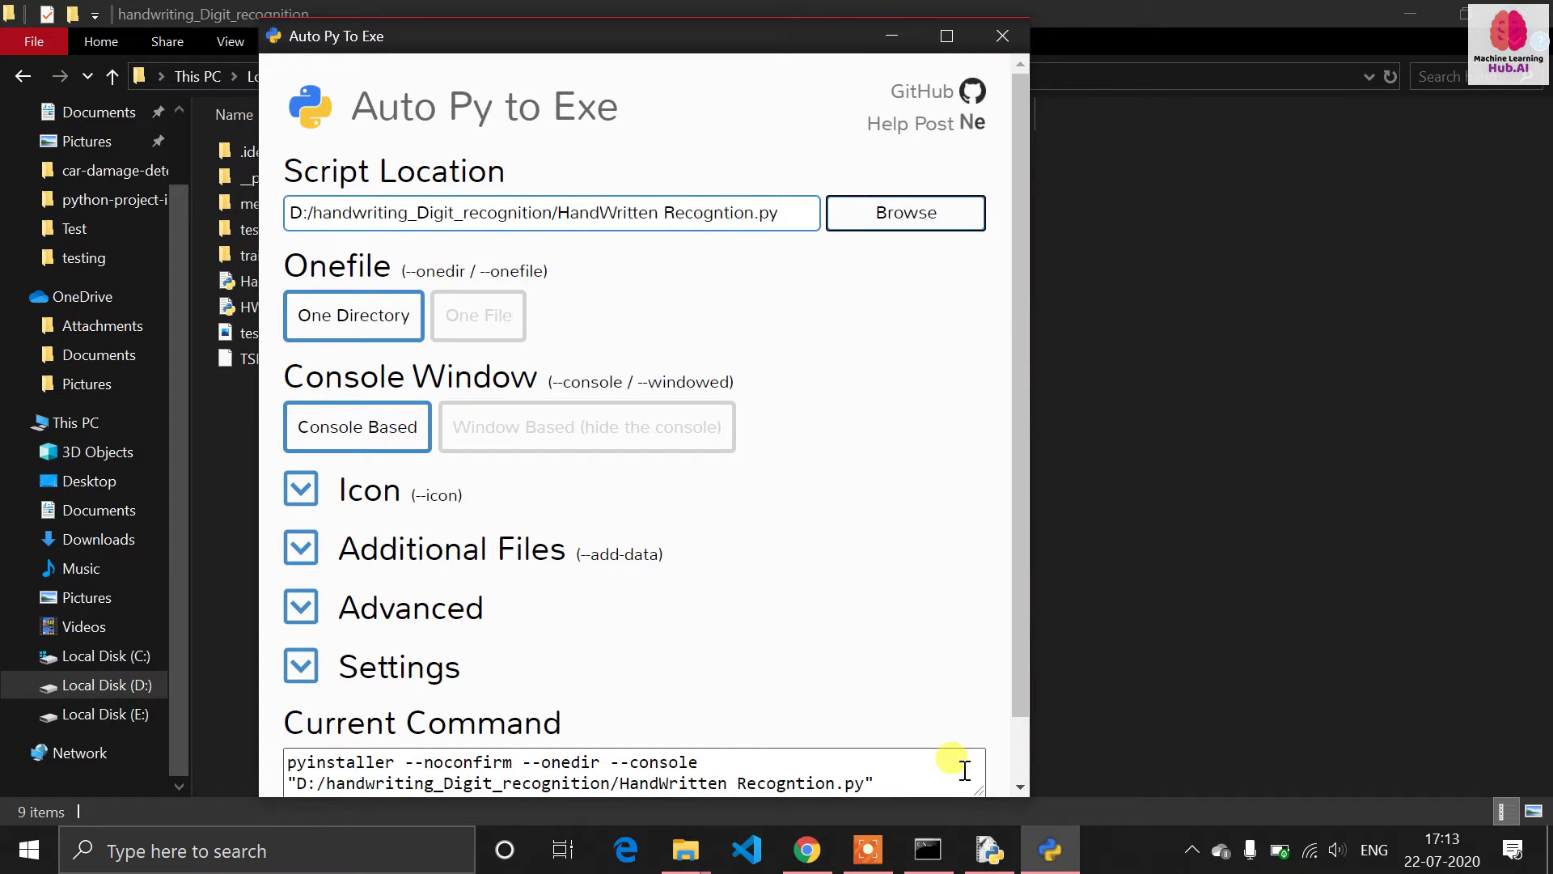
{"action": "key", "text": "XF86AudioLowerVolume"}
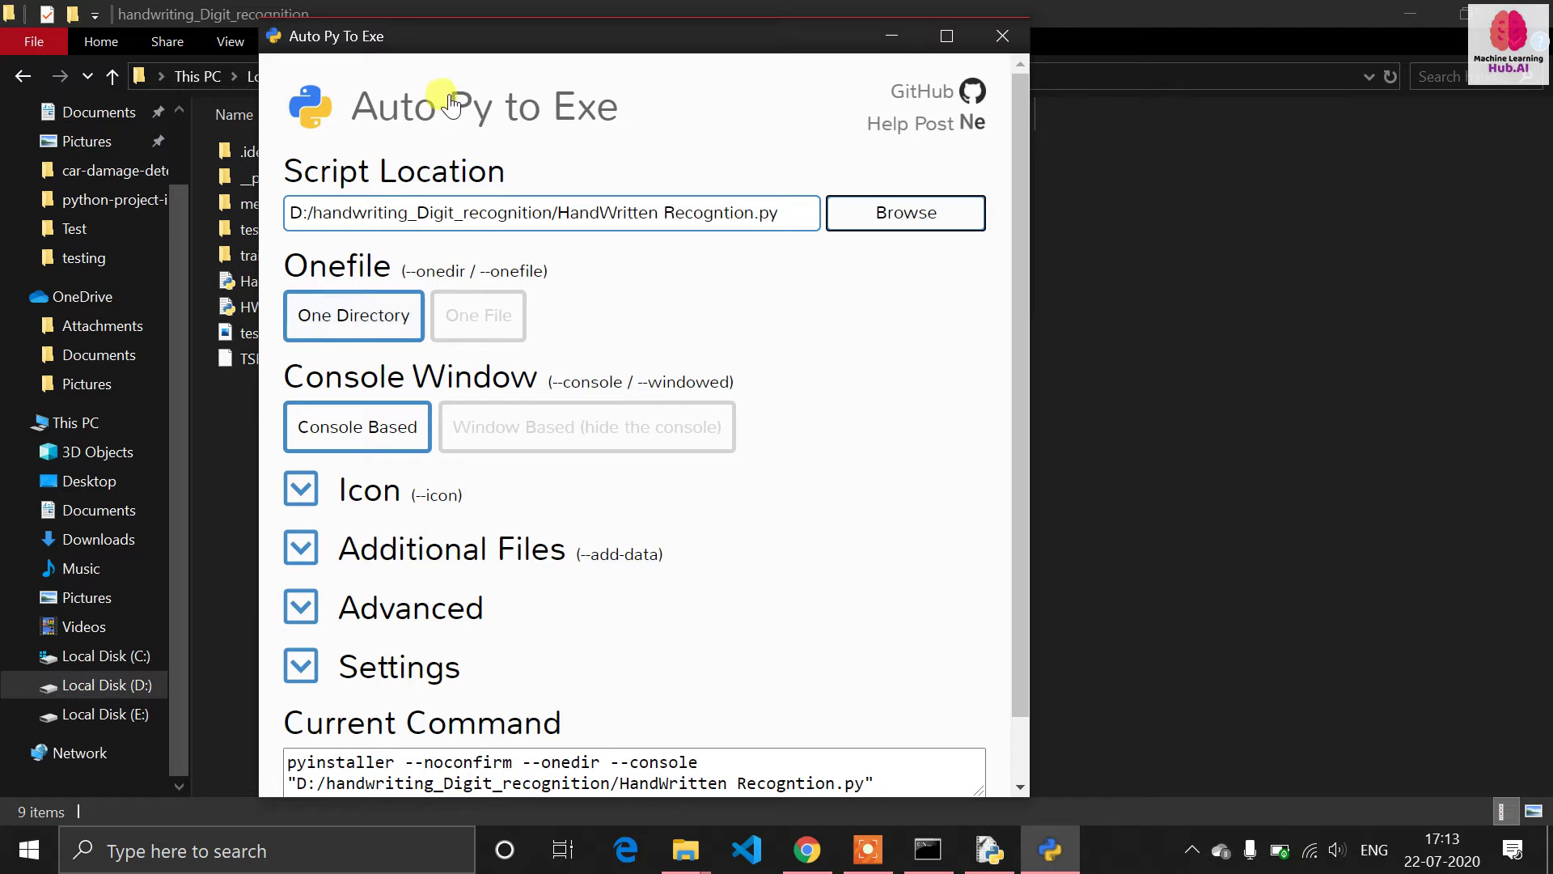
{"action": "left_click_drag", "start_coordinate": [497, 31], "coordinate": [733, 35]}
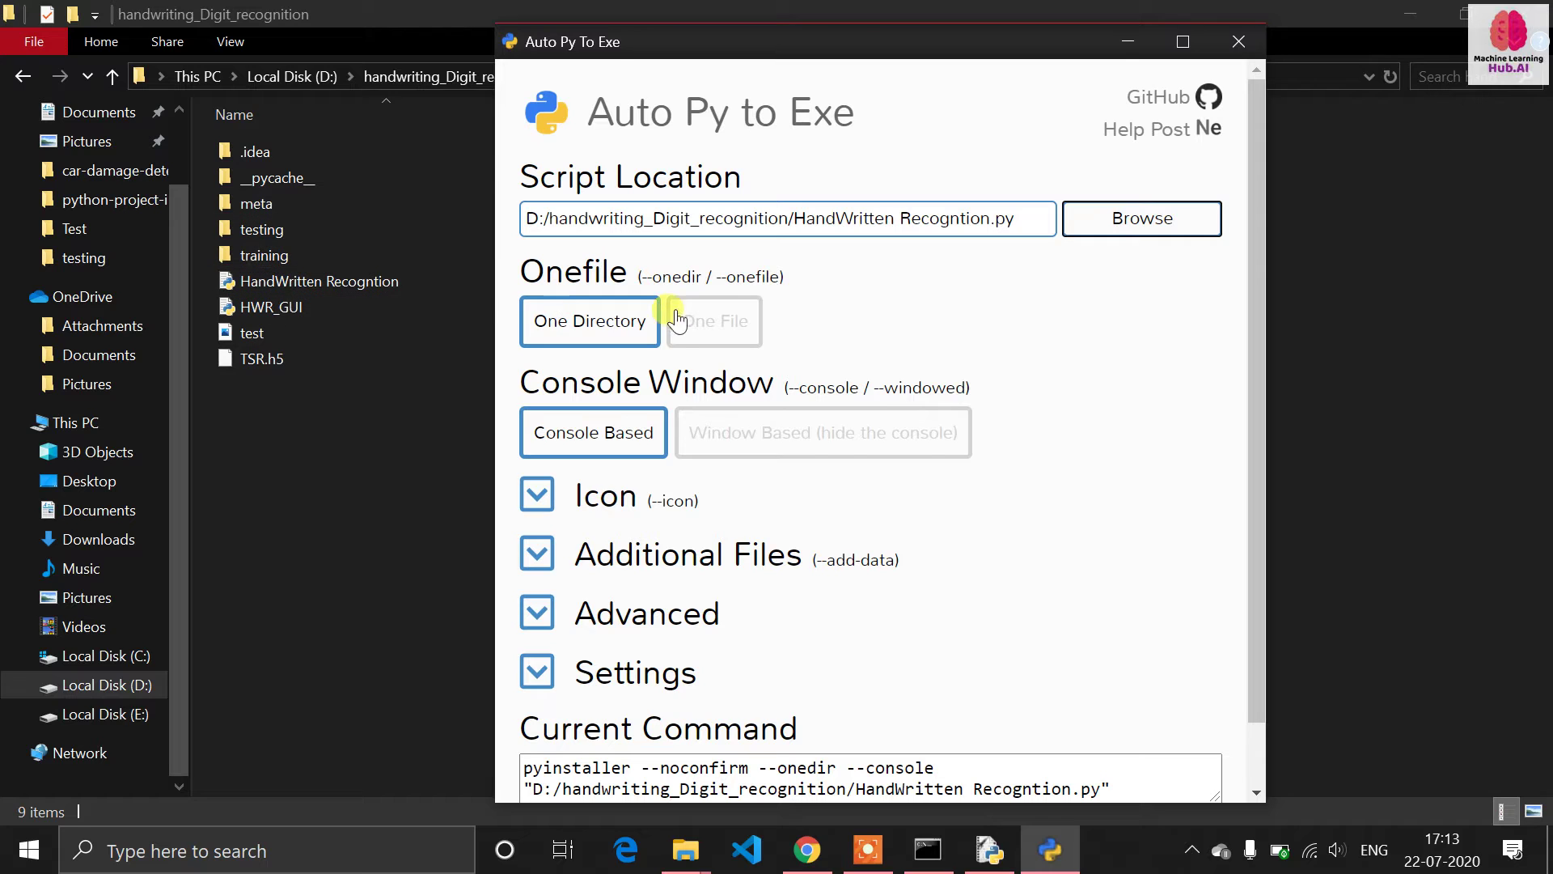
Keep One Directory output and switch the build to Window Based, hiding the console
{"action": "left_click", "coordinate": [627, 332]}
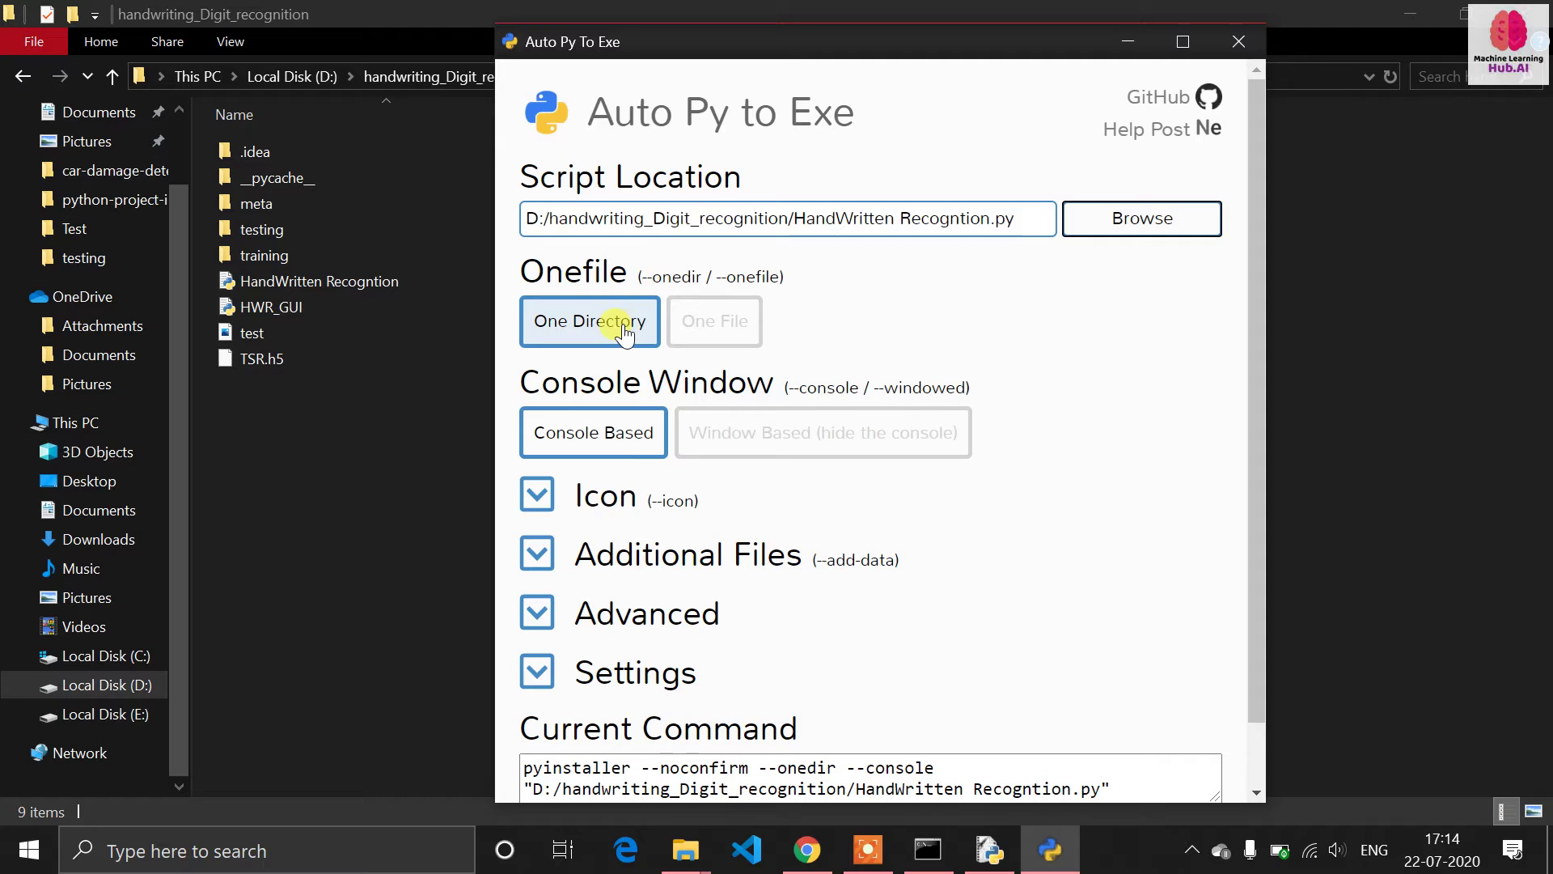
{"action": "left_click", "coordinate": [630, 444]}
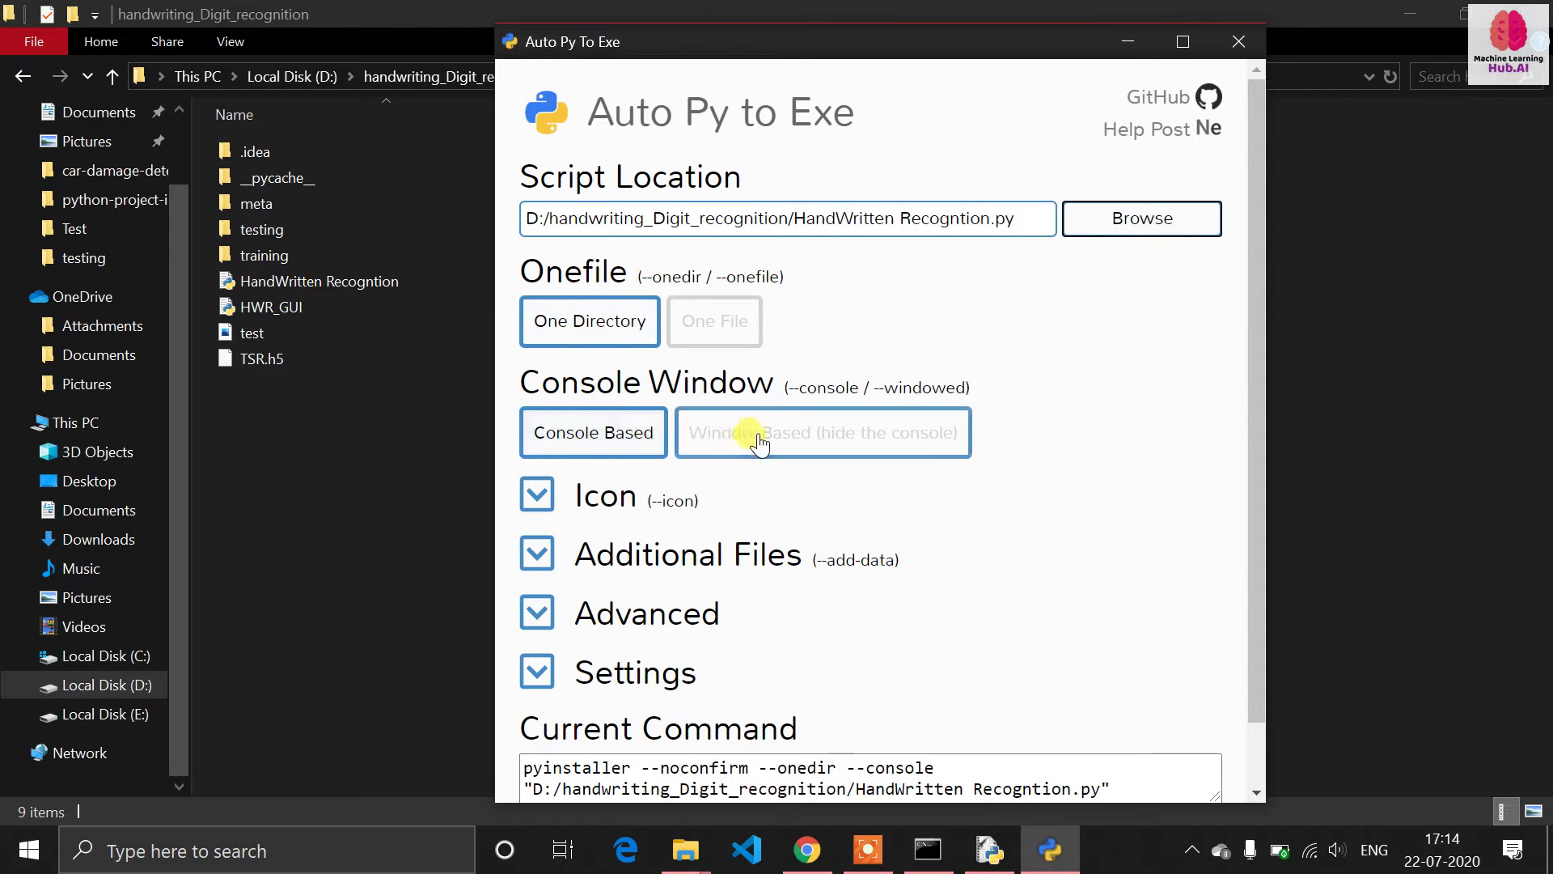
{"action": "left_click", "coordinate": [701, 450]}
{"action": "left_click", "coordinate": [596, 437]}
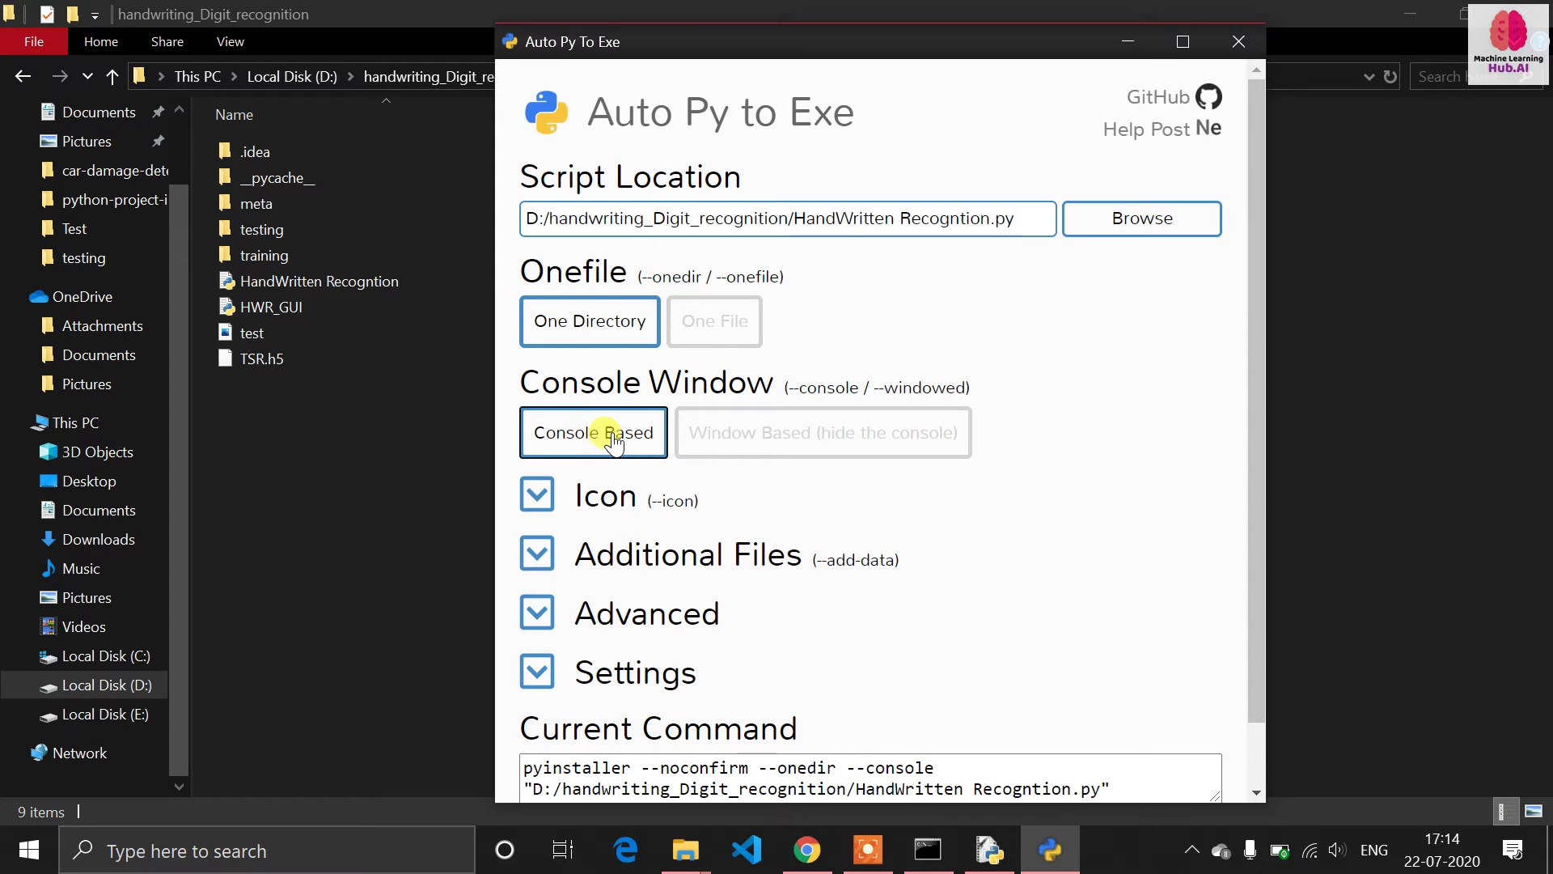
{"action": "left_click", "coordinate": [698, 444]}
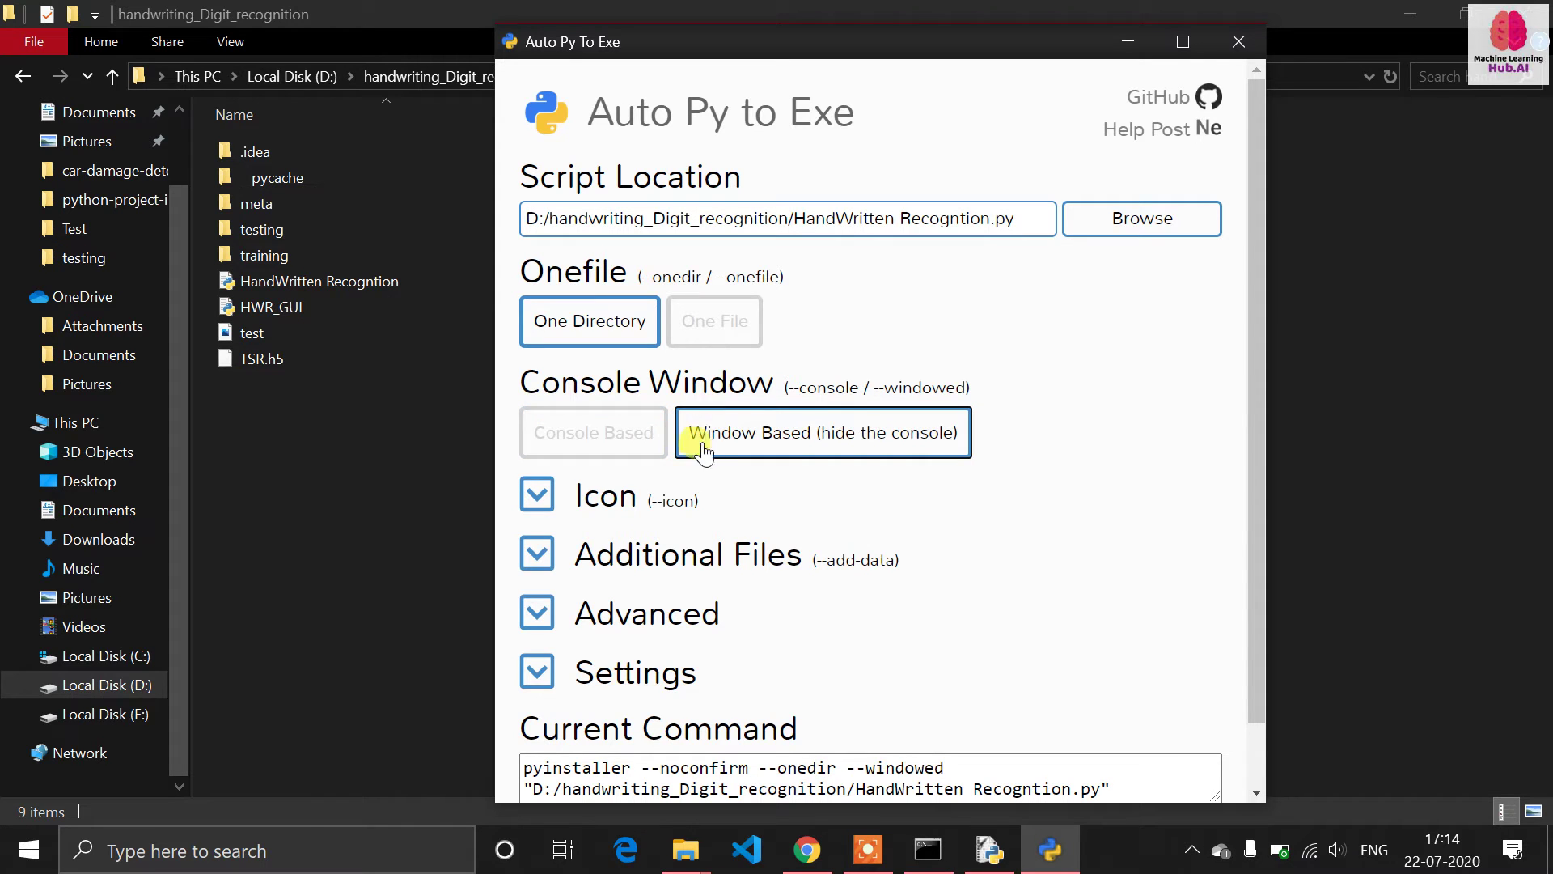
{"action": "left_click", "coordinate": [645, 496]}
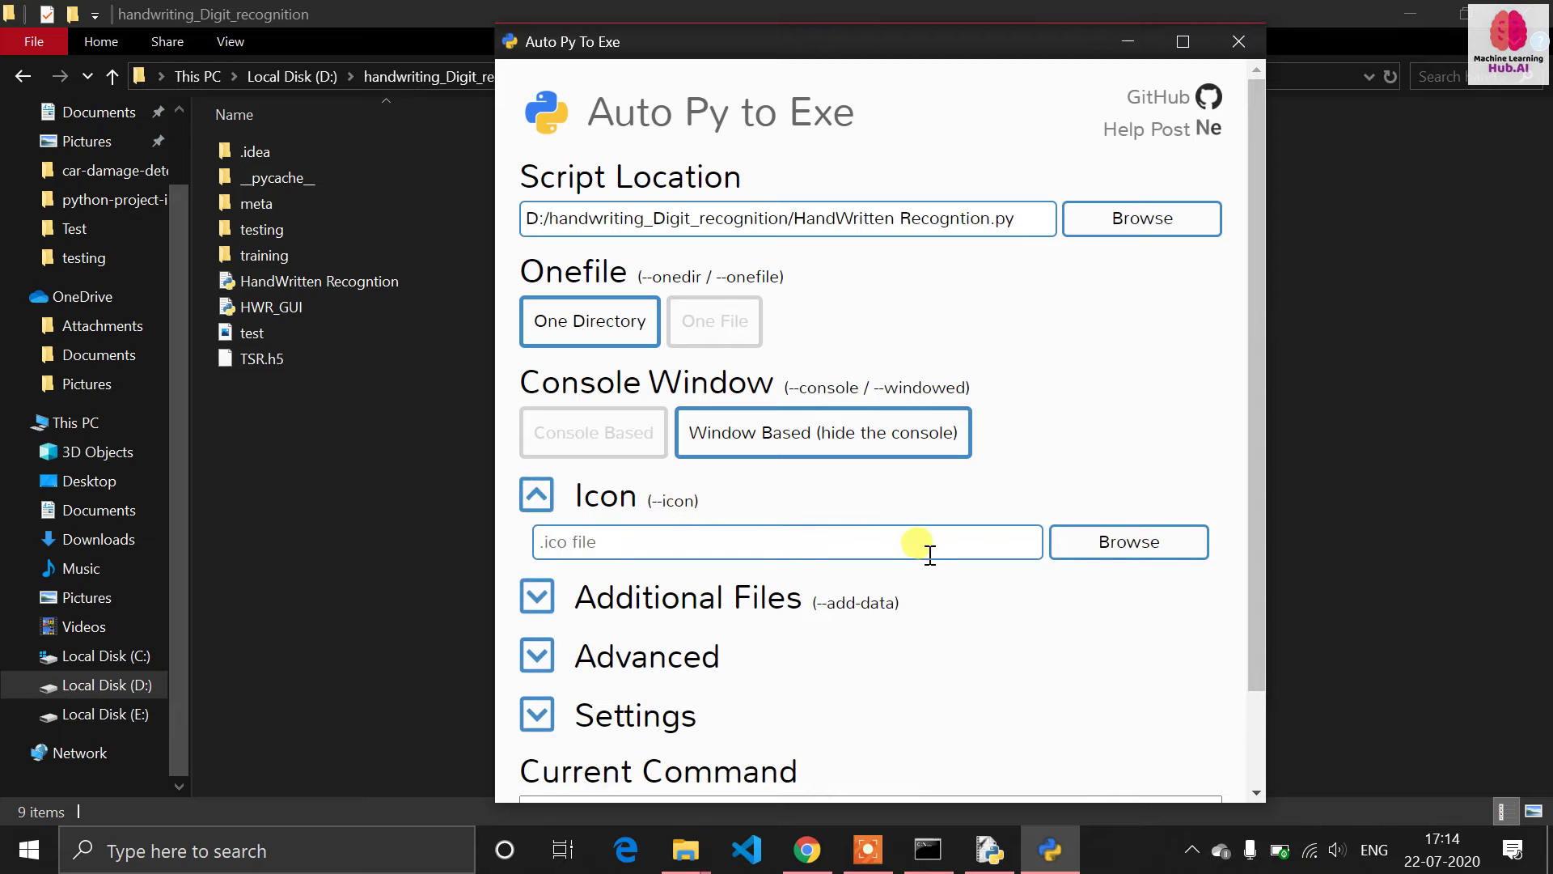
Set the exe icon to D:/handwriting_Digit_recognition/meta/wr.ico
{"action": "left_click", "coordinate": [1091, 547]}
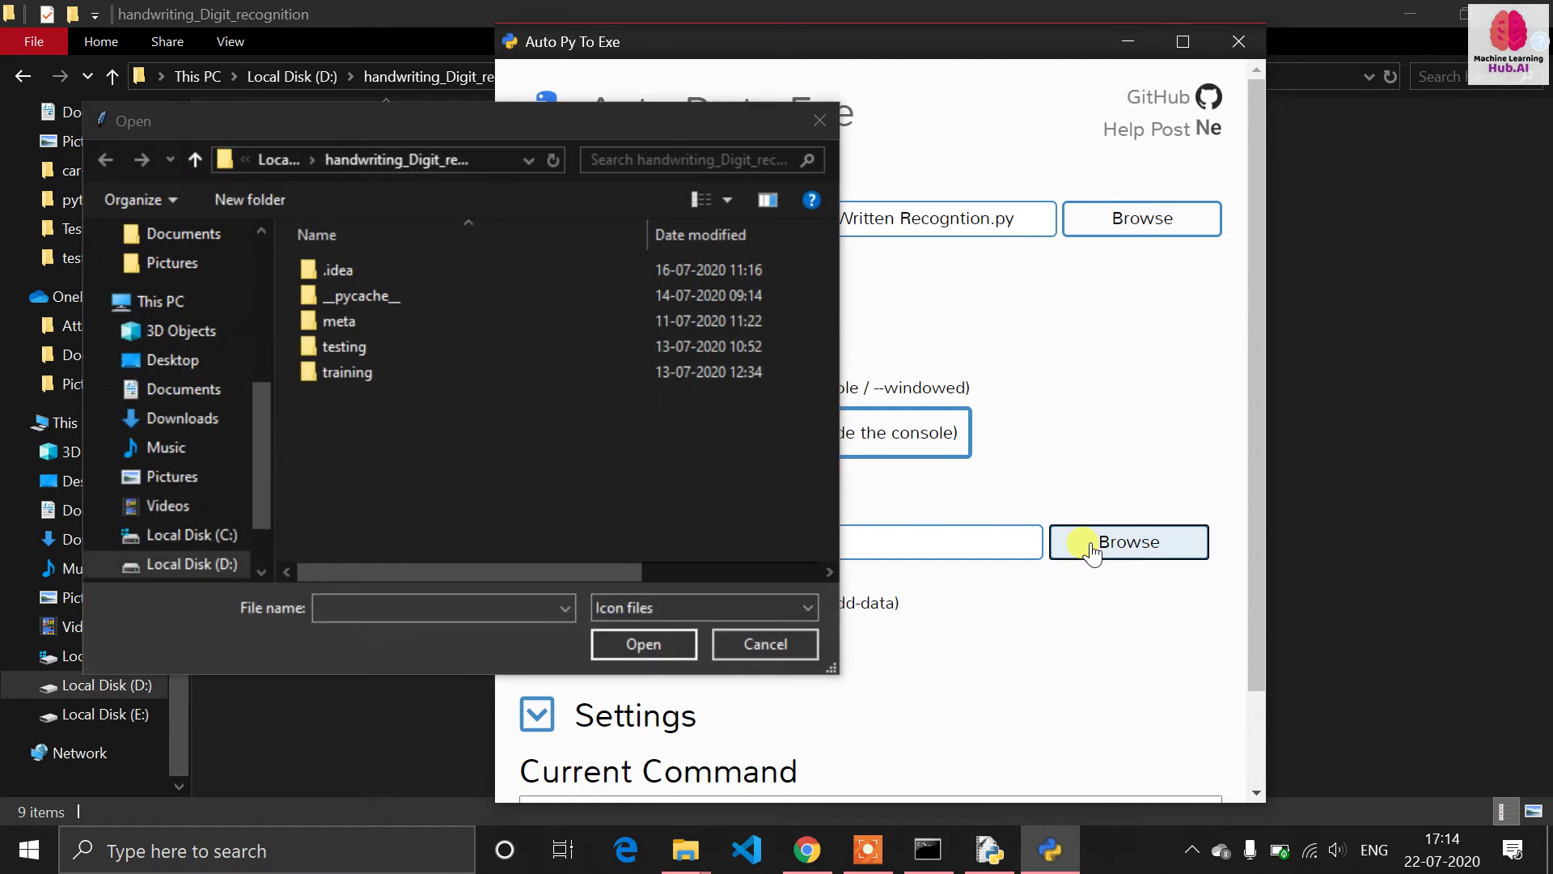
{"action": "double_click", "coordinate": [456, 321]}
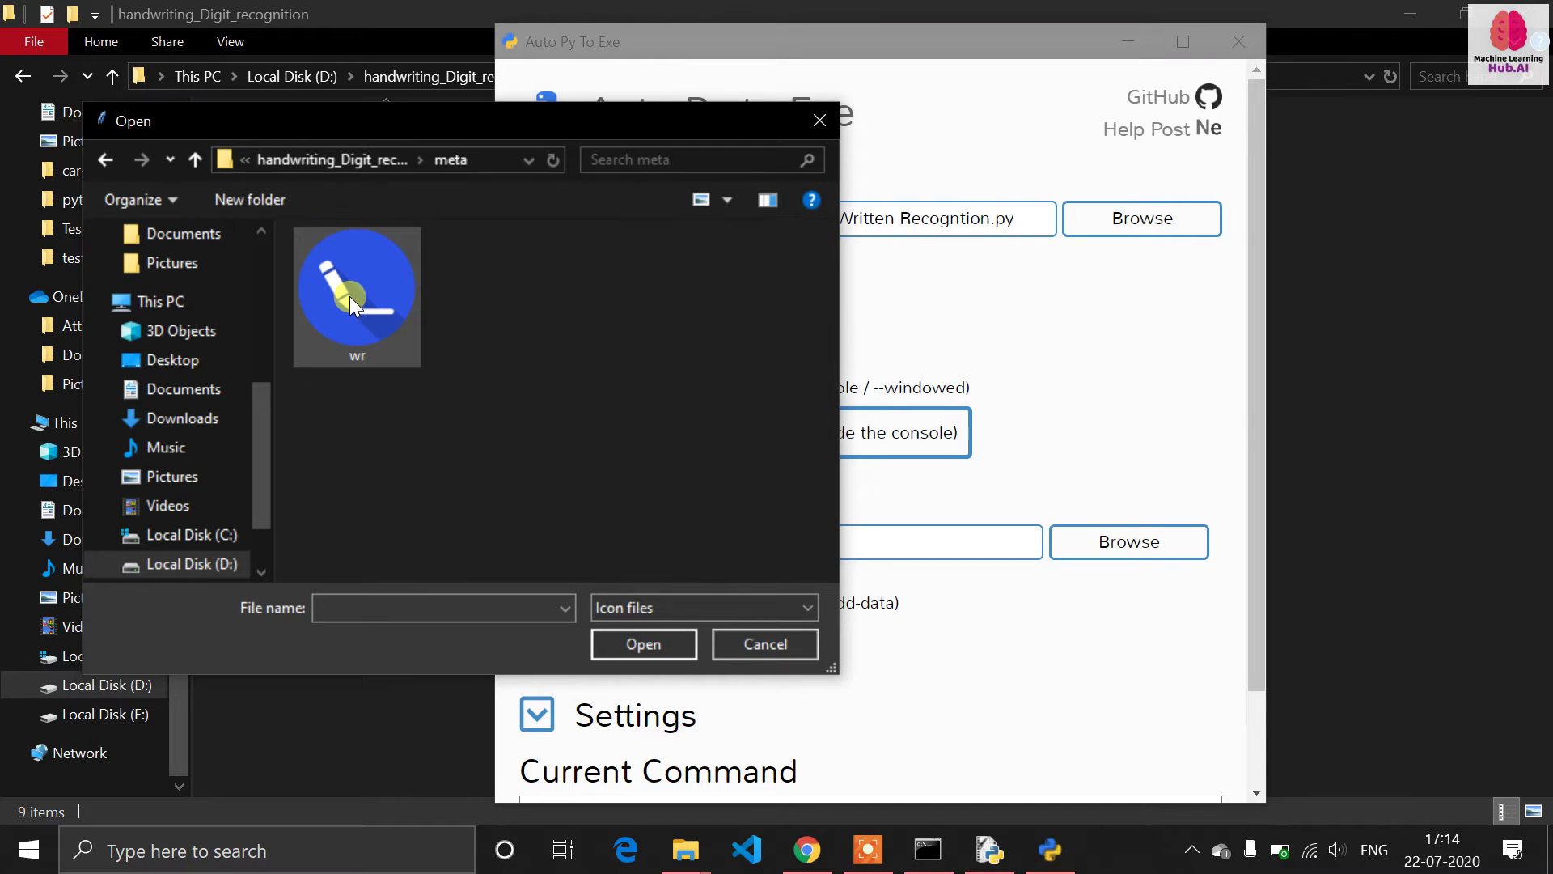
{"action": "double_click", "coordinate": [350, 296]}
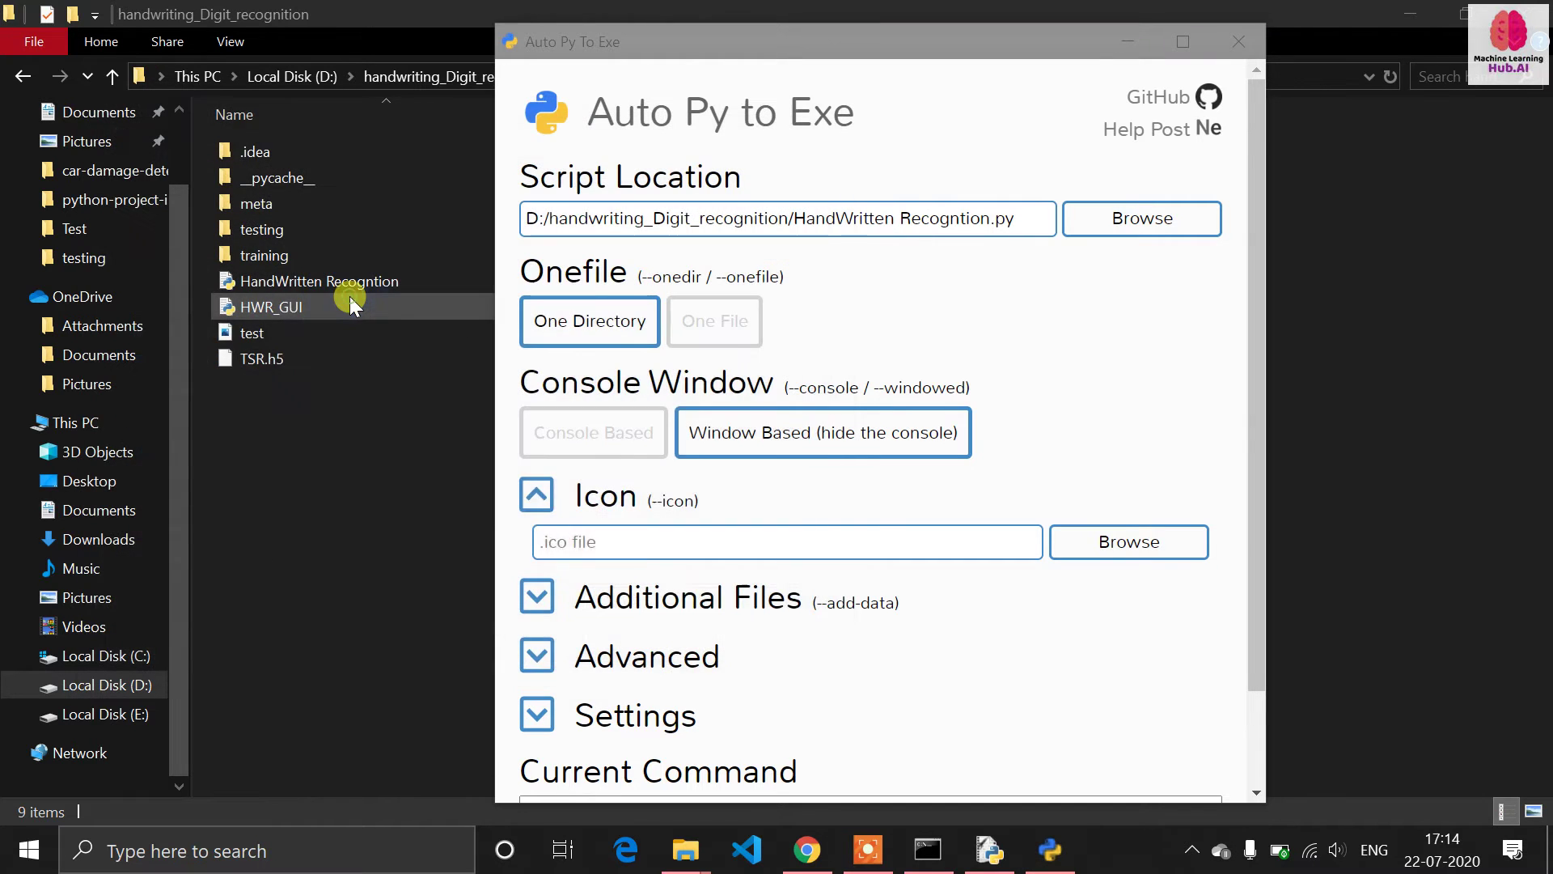
{"action": "left_click", "coordinate": [805, 609]}
{"action": "scroll", "coordinate": [1058, 400], "scroll_direction": "down", "scroll_amount": 2}
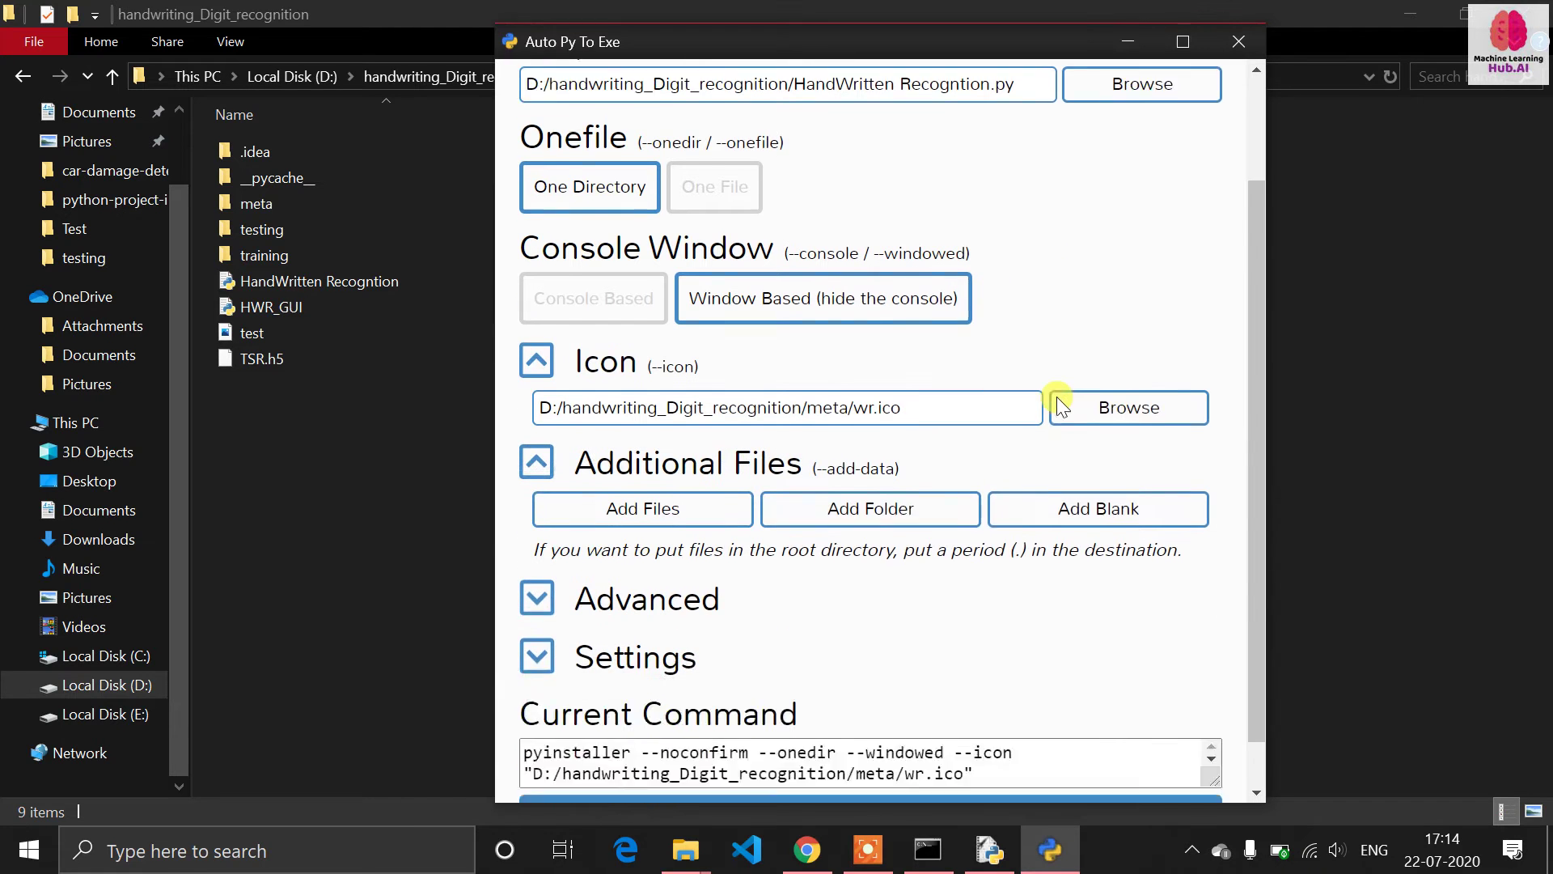
{"action": "scroll", "coordinate": [1056, 397], "scroll_direction": "down", "scroll_amount": 1}
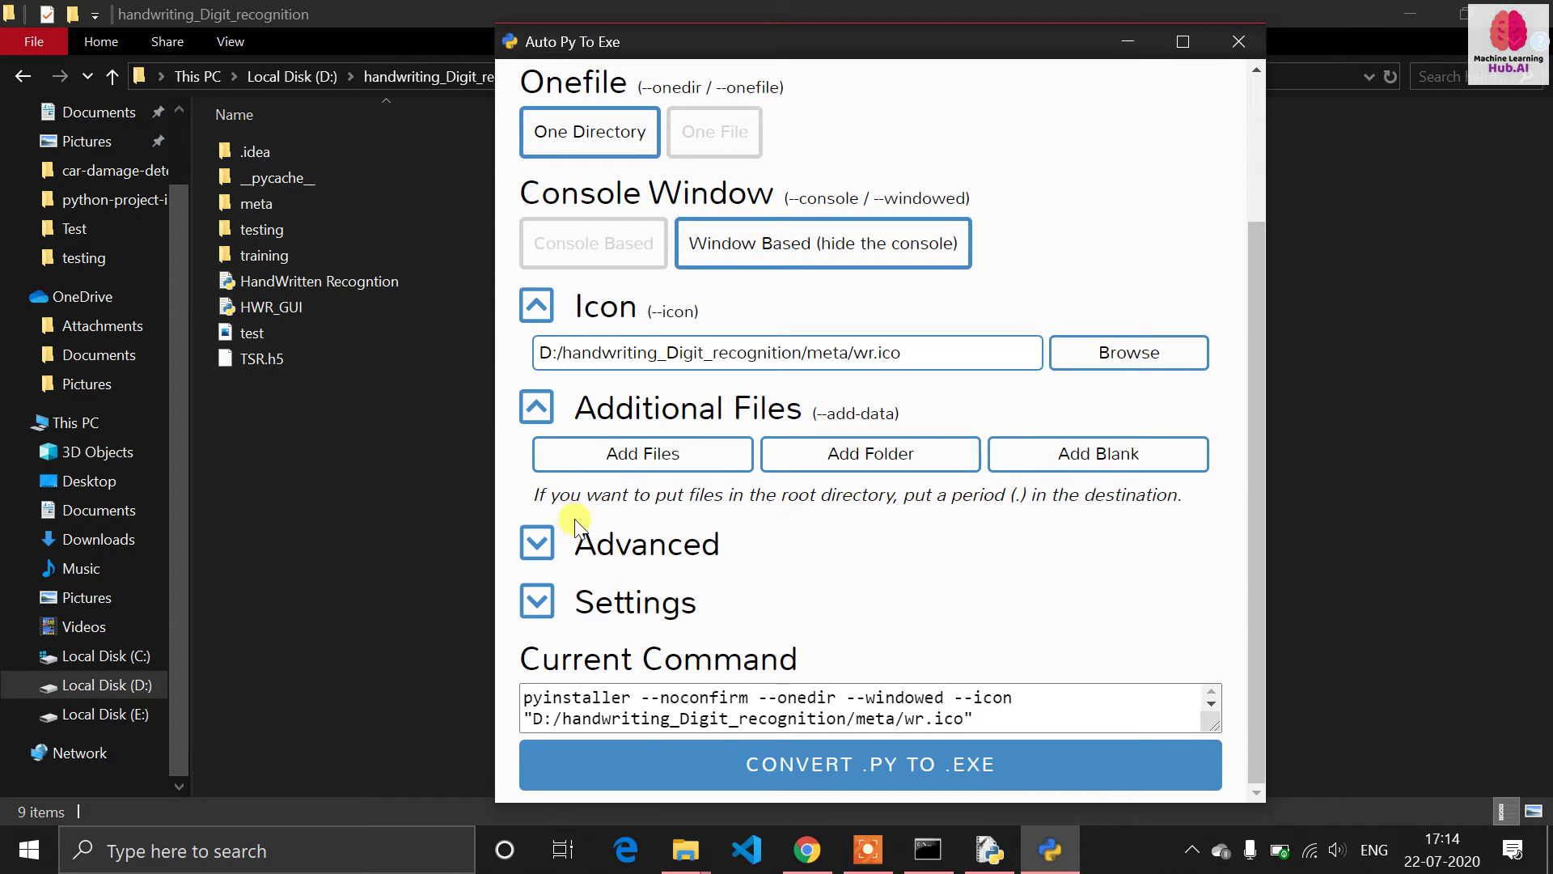
Add the project's meta and training folders as additional data, mapped to meta/ and training/
{"action": "left_click", "coordinate": [890, 460]}
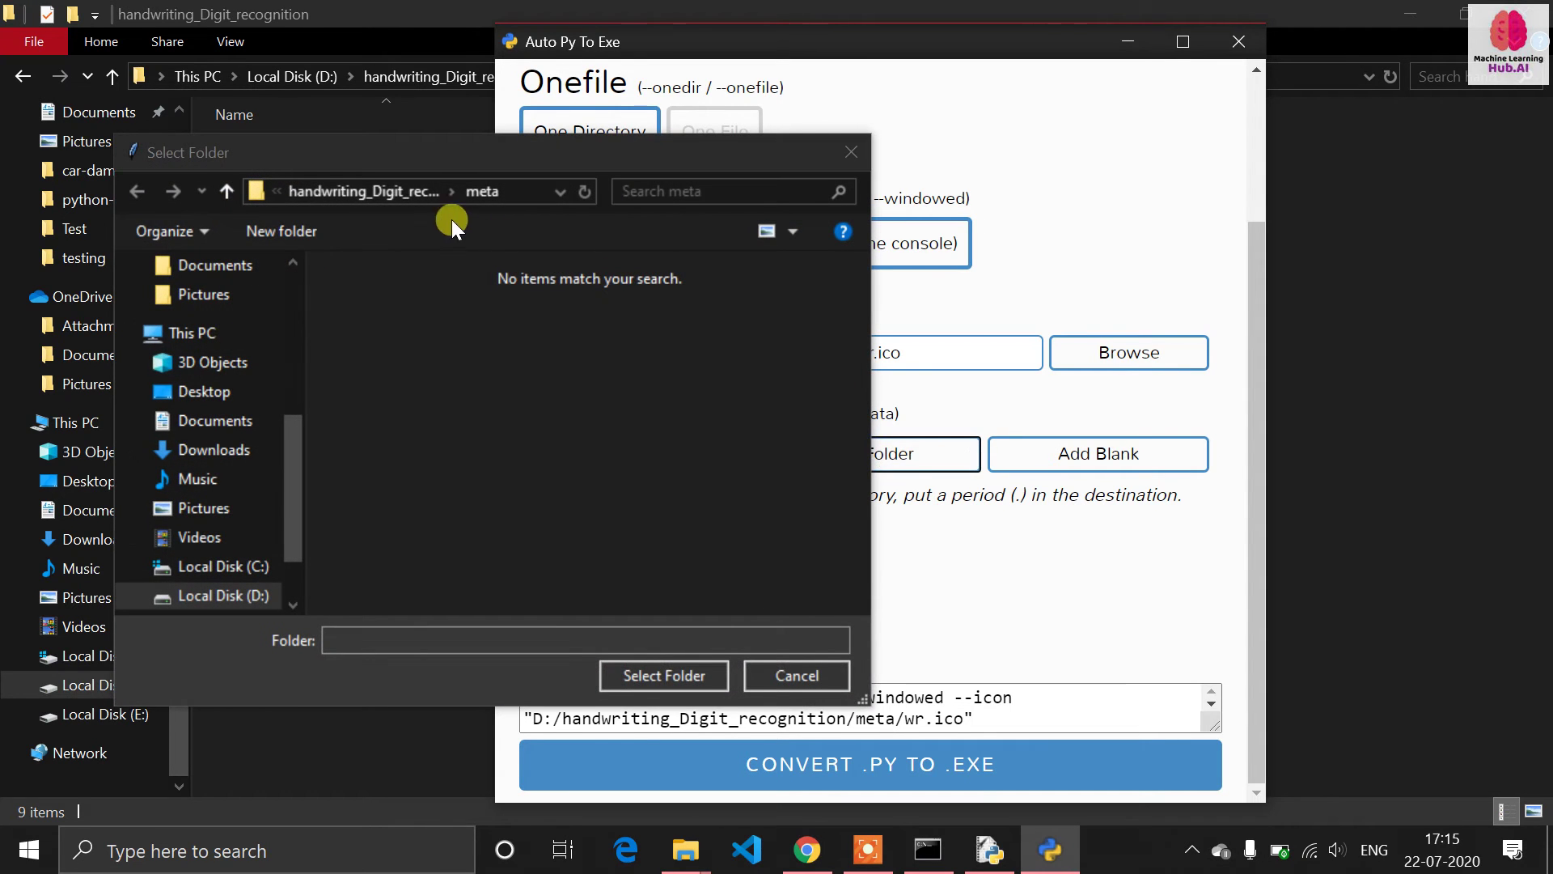
{"action": "left_click", "coordinate": [381, 187]}
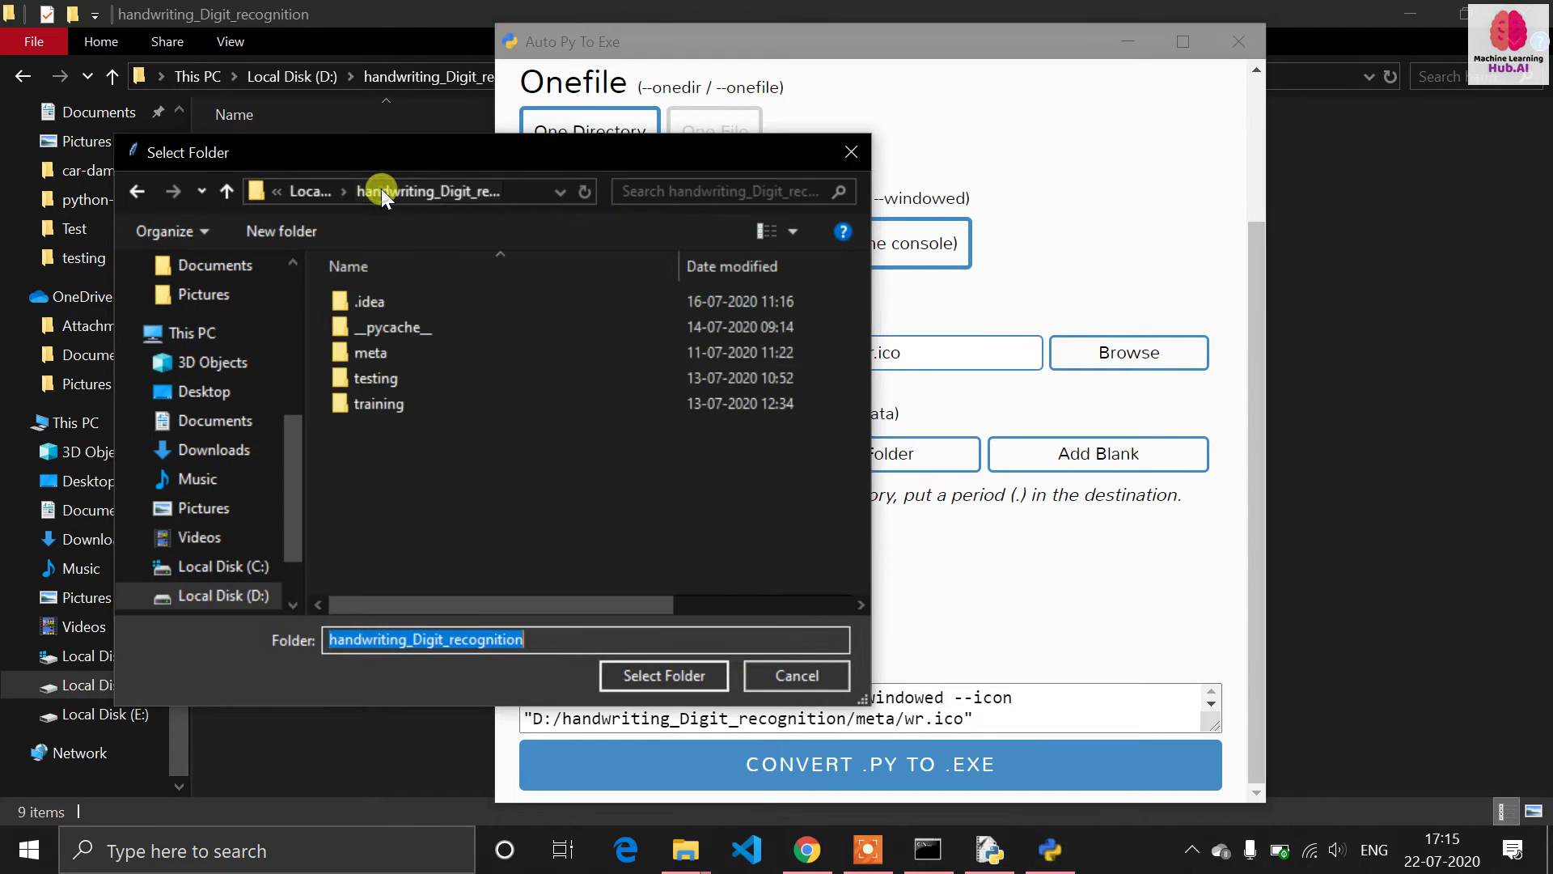
{"action": "double_click", "coordinate": [411, 353]}
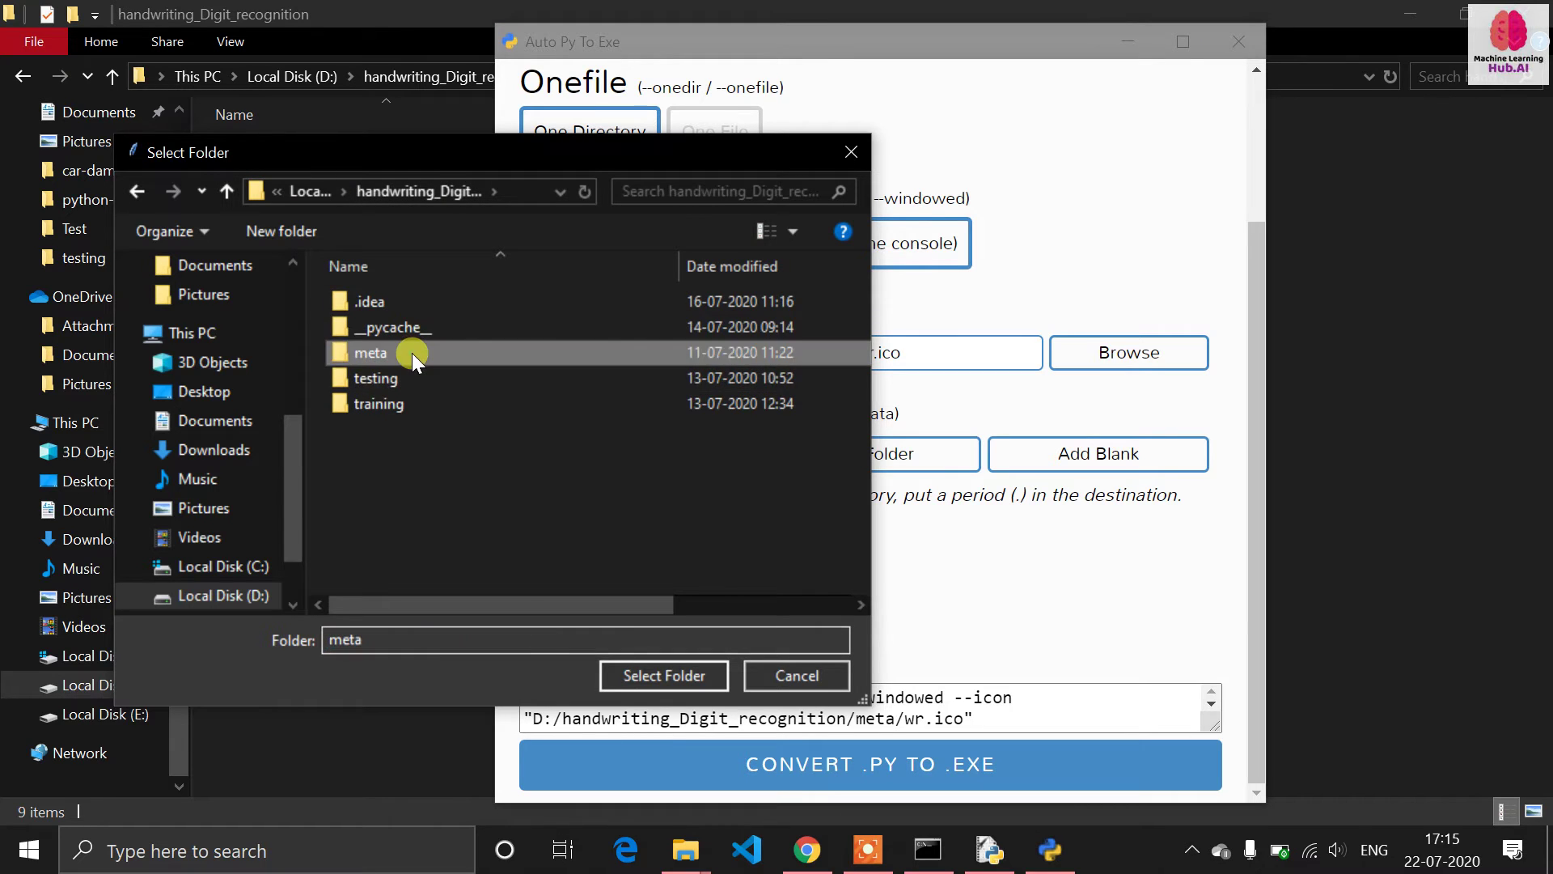
{"action": "left_click", "coordinate": [678, 676]}
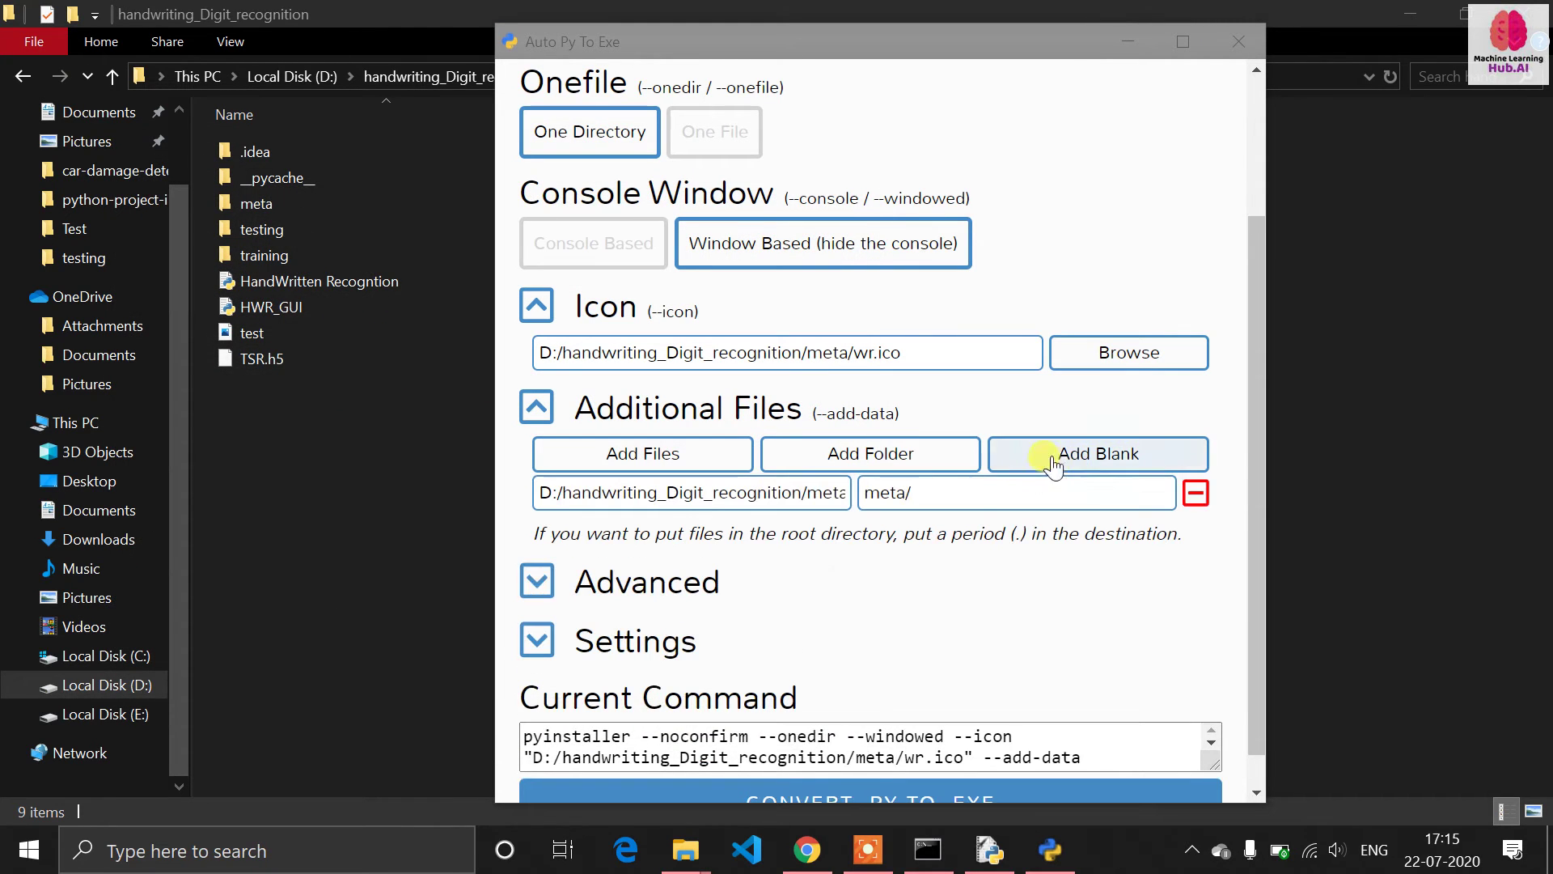
{"action": "left_click", "coordinate": [964, 463]}
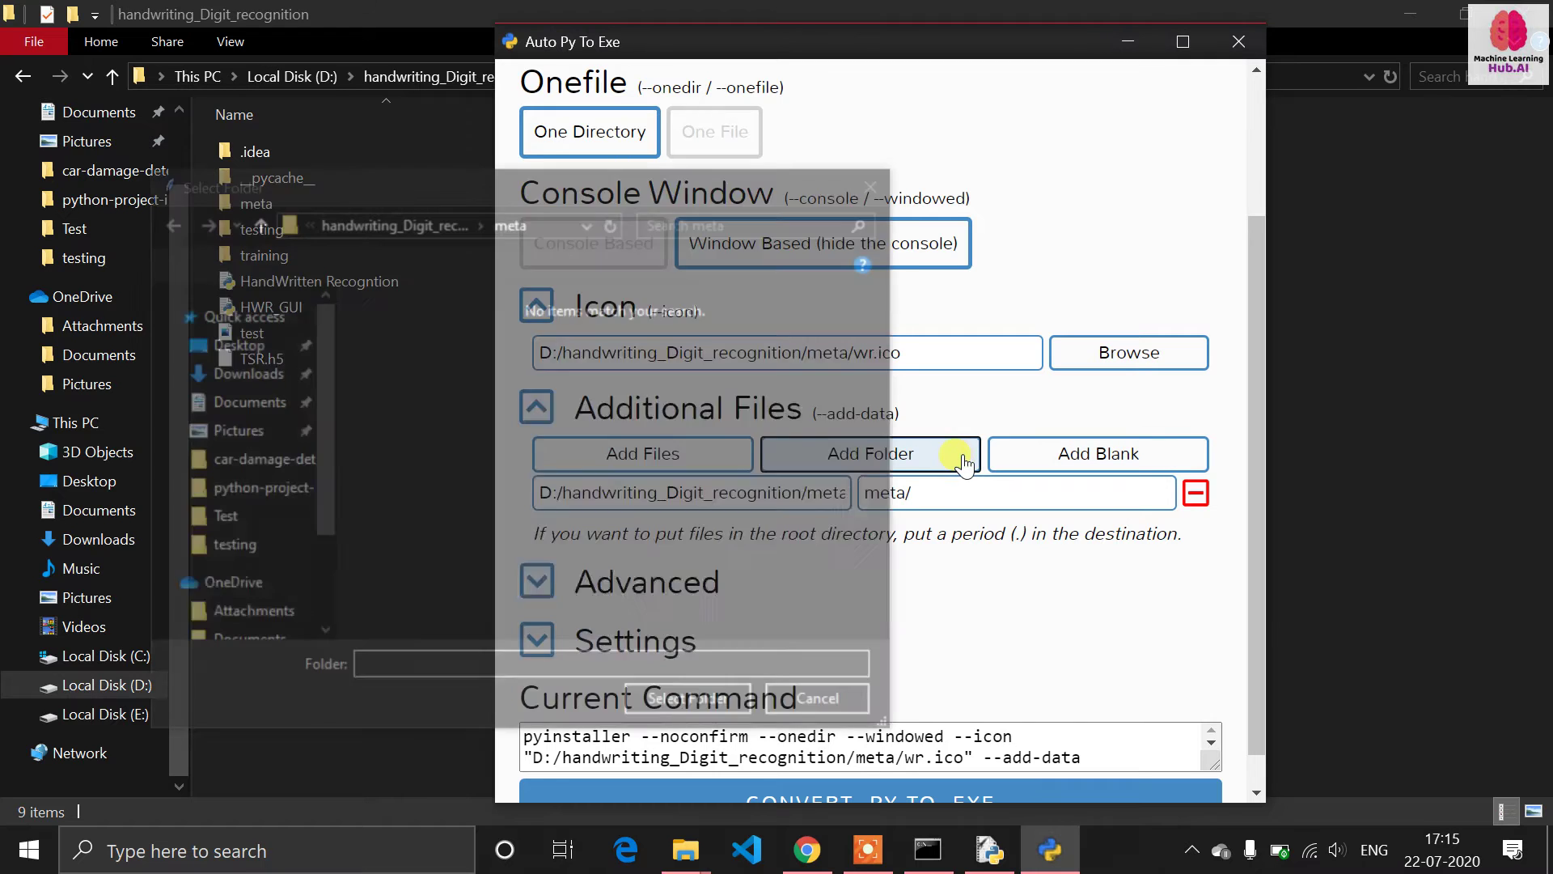
{"action": "left_click", "coordinate": [432, 226]}
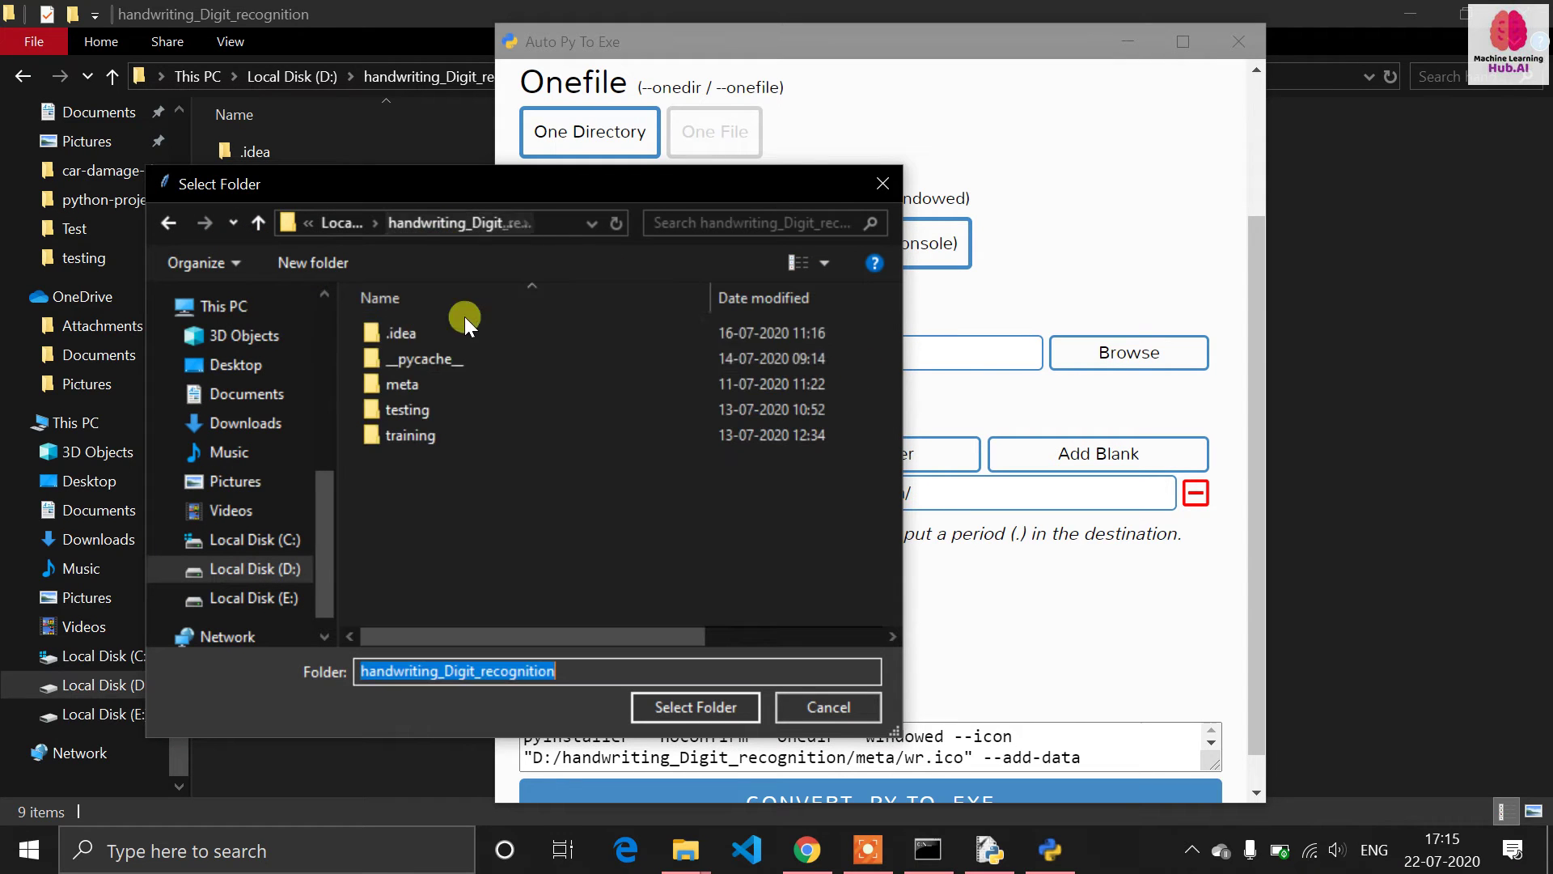
{"action": "double_click", "coordinate": [463, 430]}
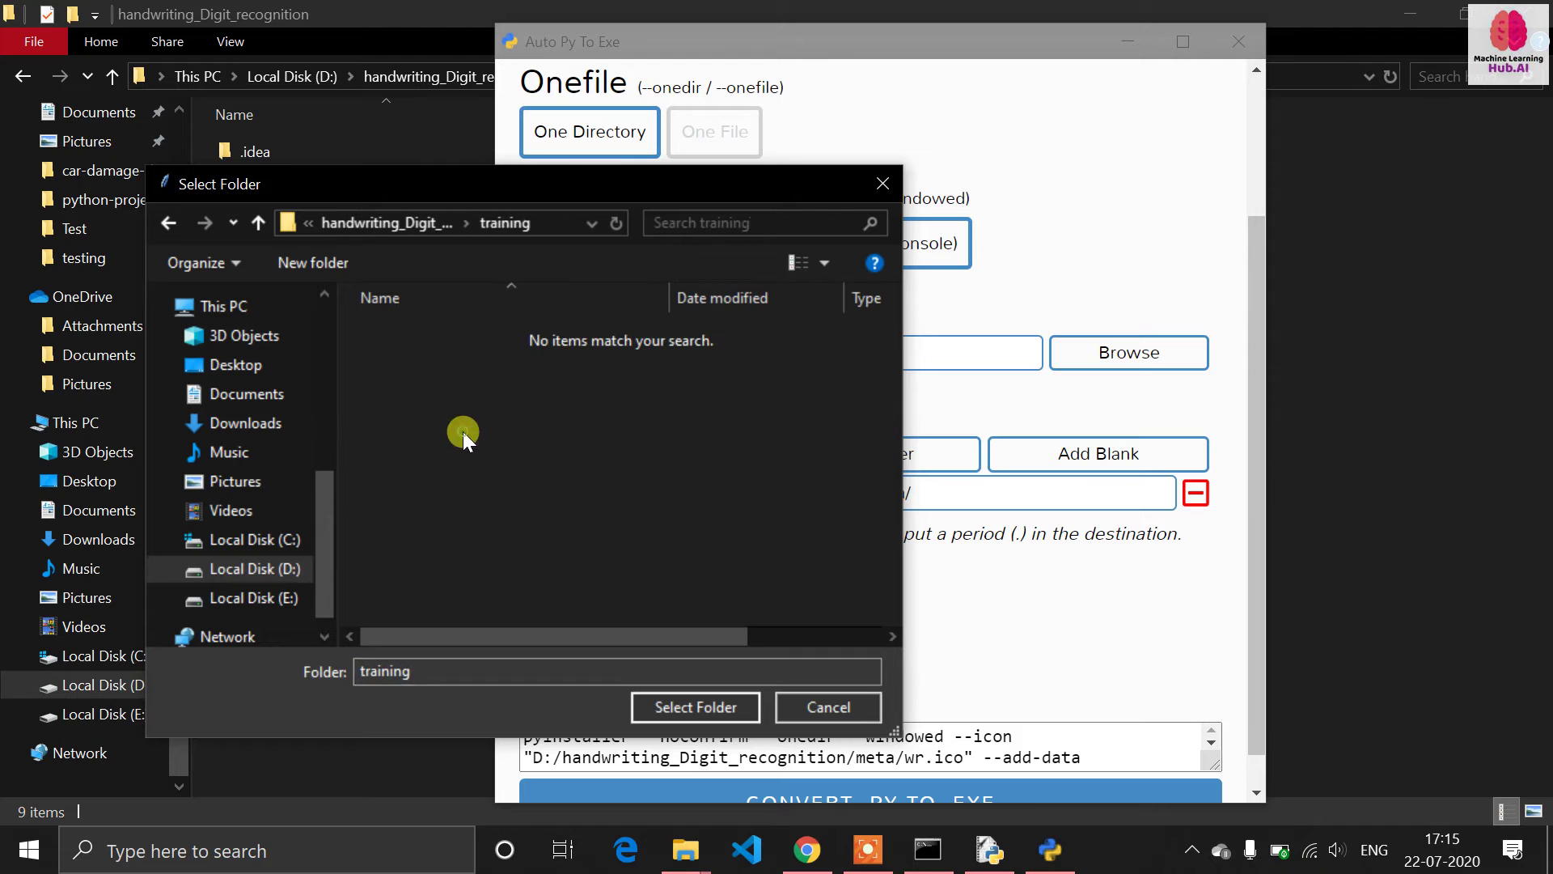
{"action": "left_click", "coordinate": [686, 707]}
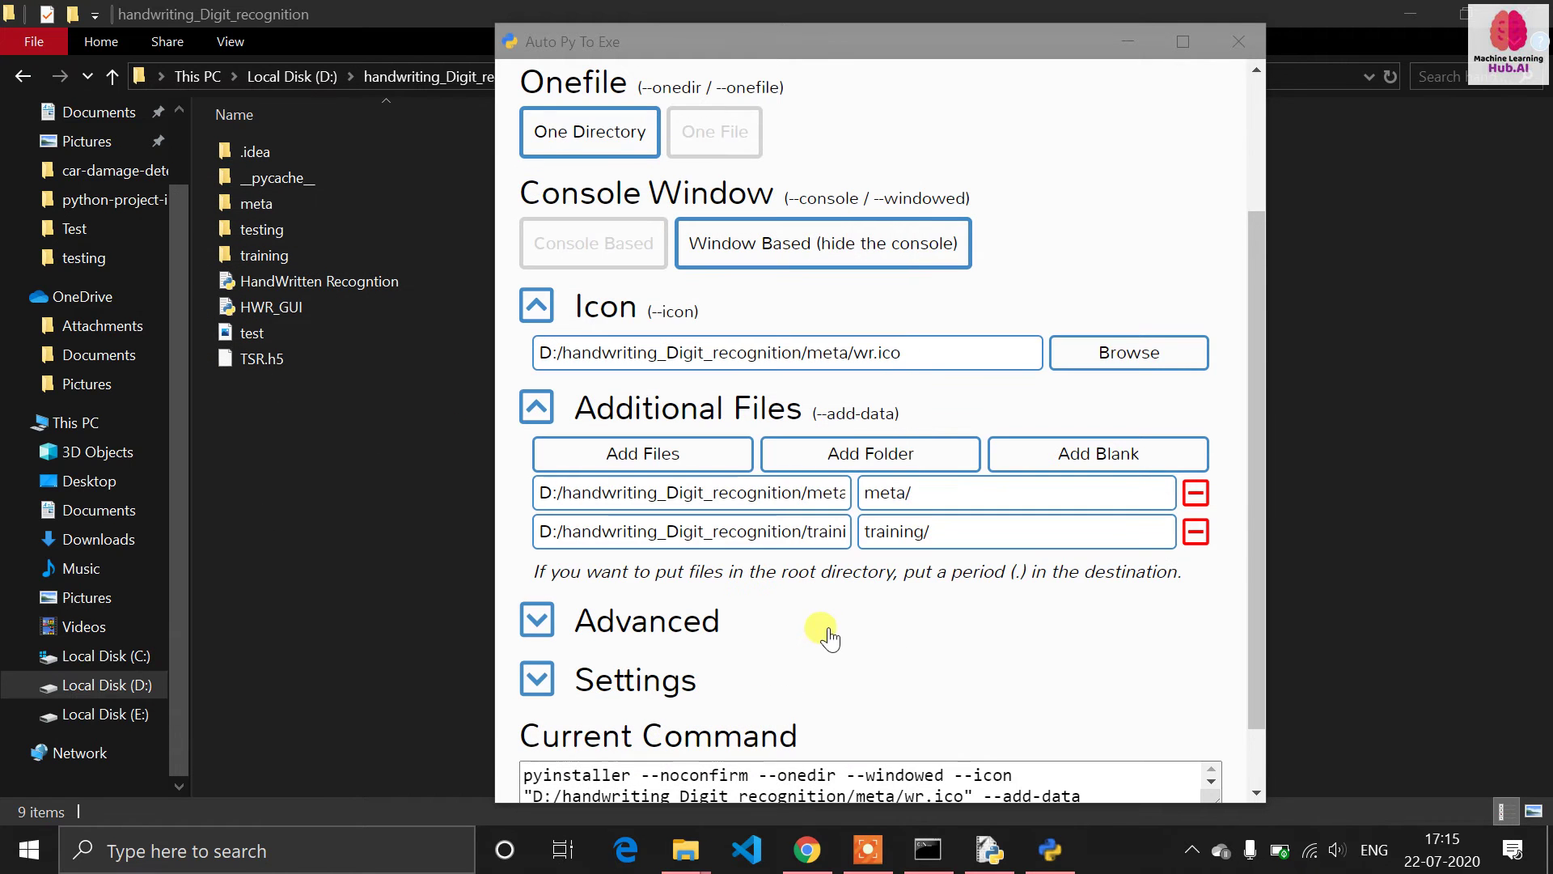
{"action": "left_click", "coordinate": [636, 636]}
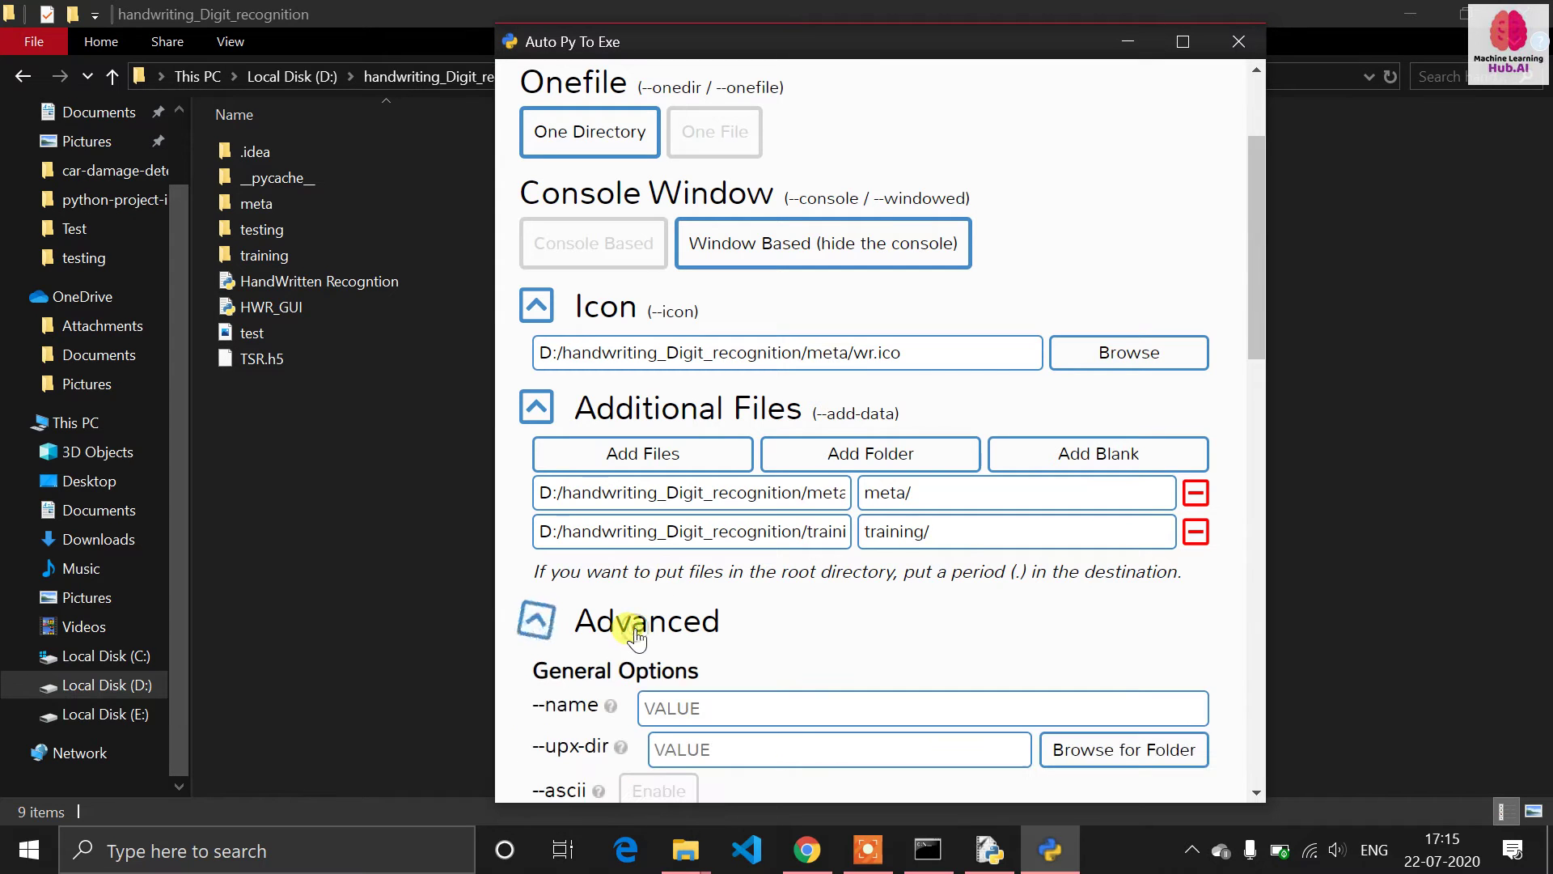
{"action": "scroll", "coordinate": [813, 639], "scroll_direction": "down", "scroll_amount": 3}
{"action": "scroll", "coordinate": [819, 643], "scroll_direction": "down", "scroll_amount": 1}
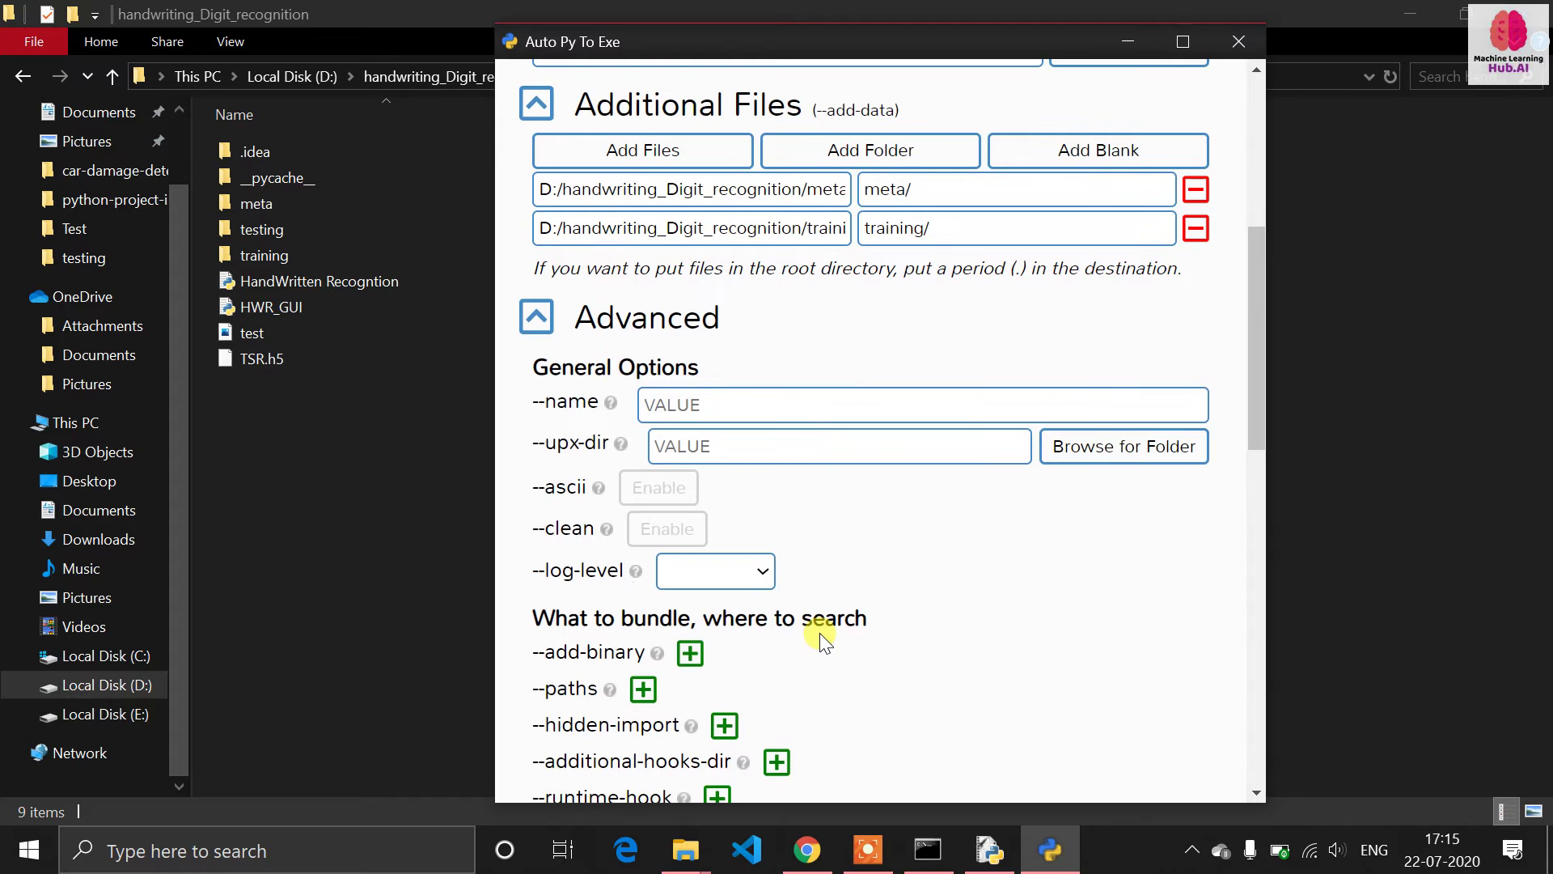
{"action": "scroll", "coordinate": [818, 633], "scroll_direction": "down", "scroll_amount": 2}
{"action": "scroll", "coordinate": [818, 633], "scroll_direction": "down", "scroll_amount": 2}
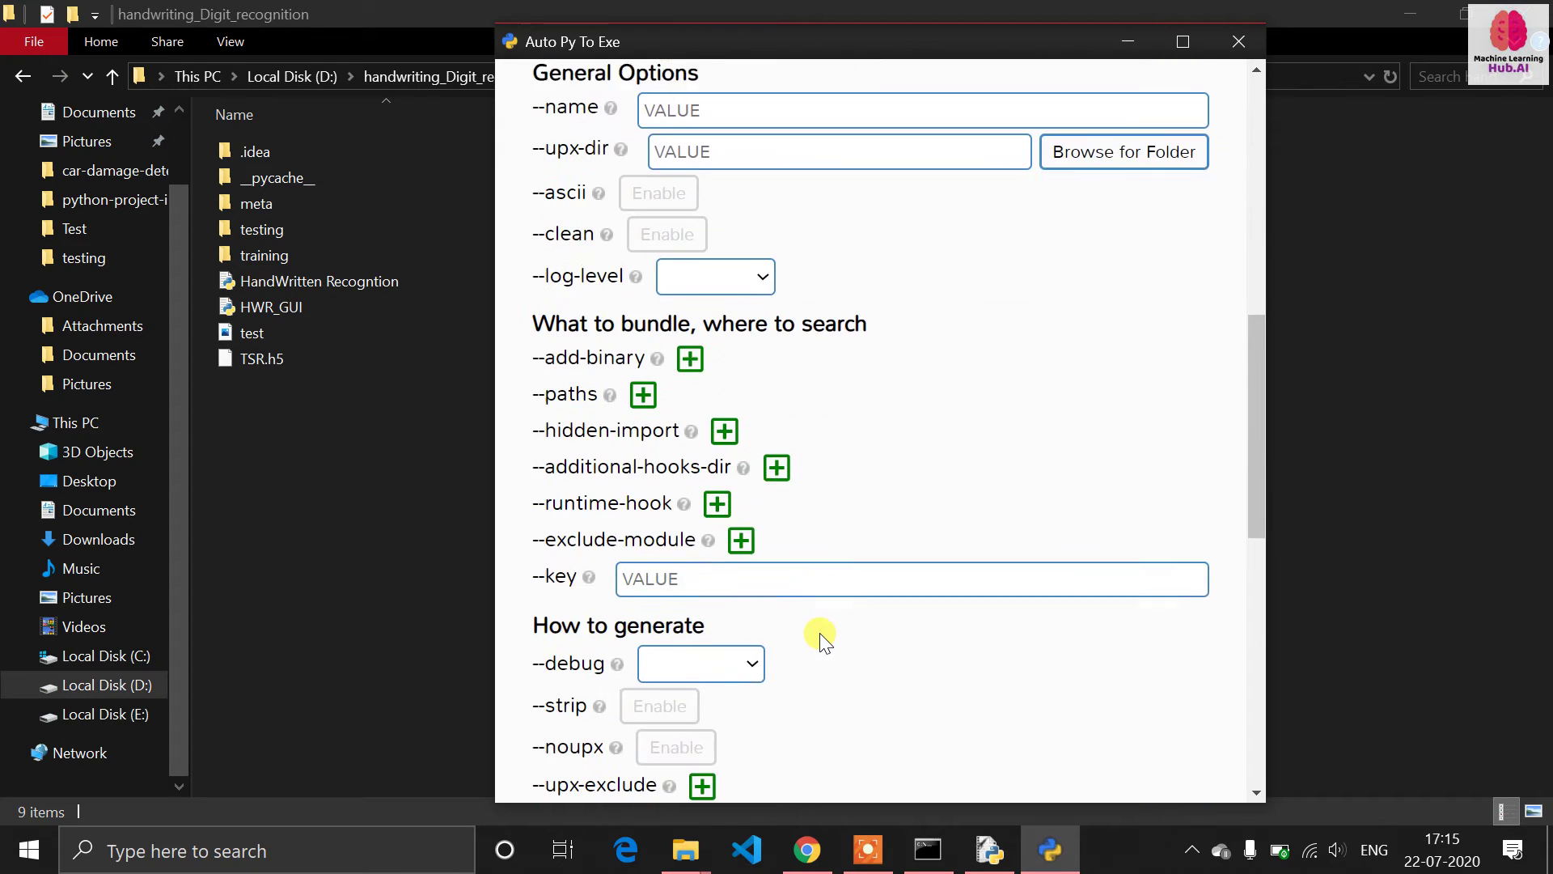
{"action": "scroll", "coordinate": [819, 633], "scroll_direction": "up", "scroll_amount": 2}
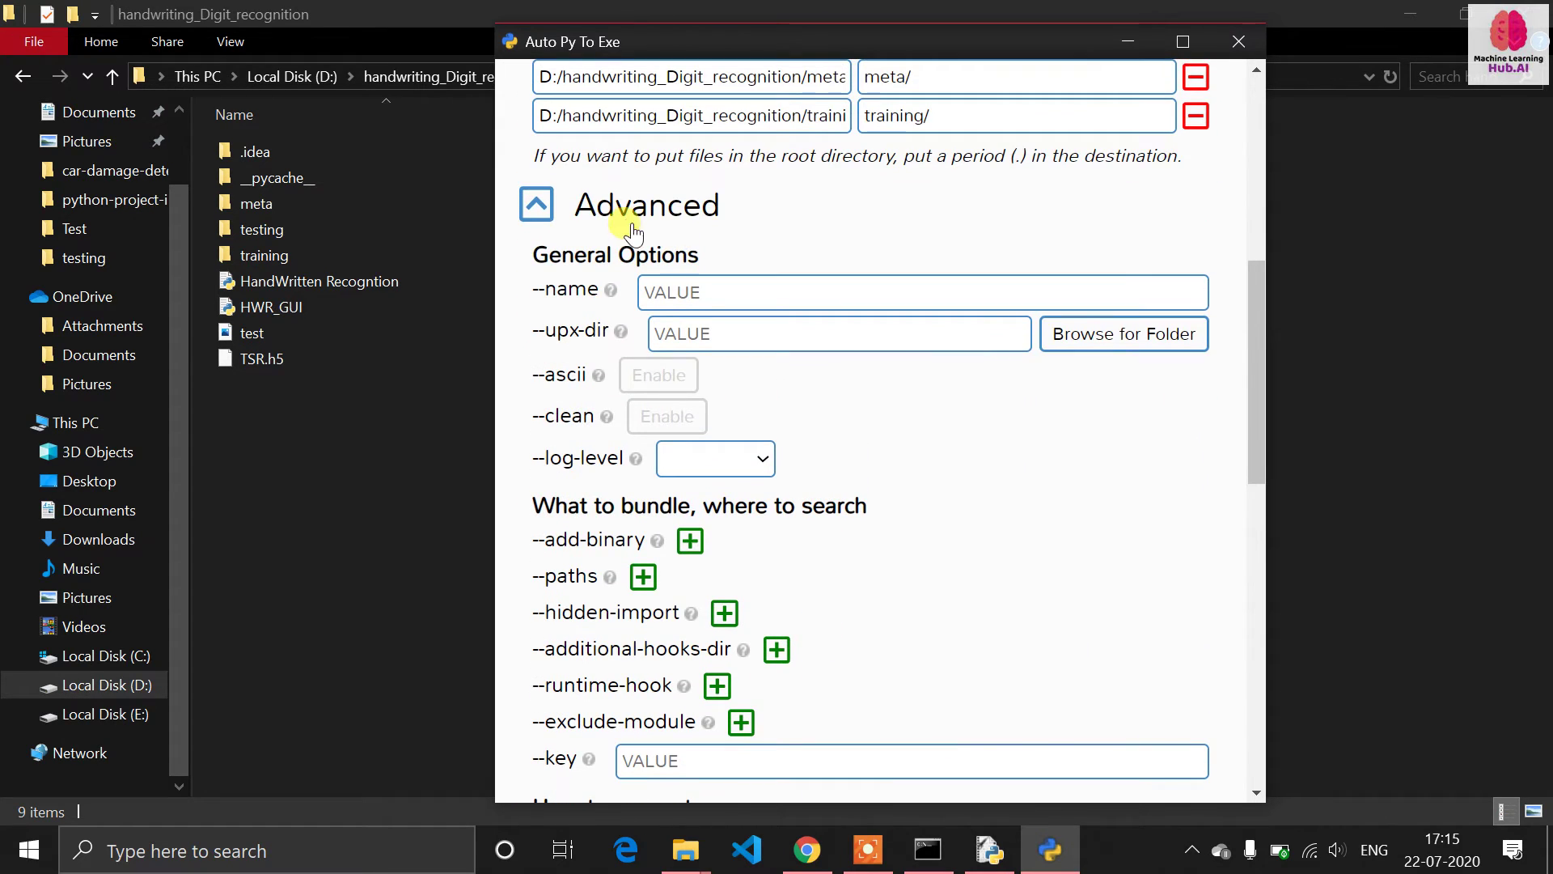
{"action": "left_click", "coordinate": [613, 214]}
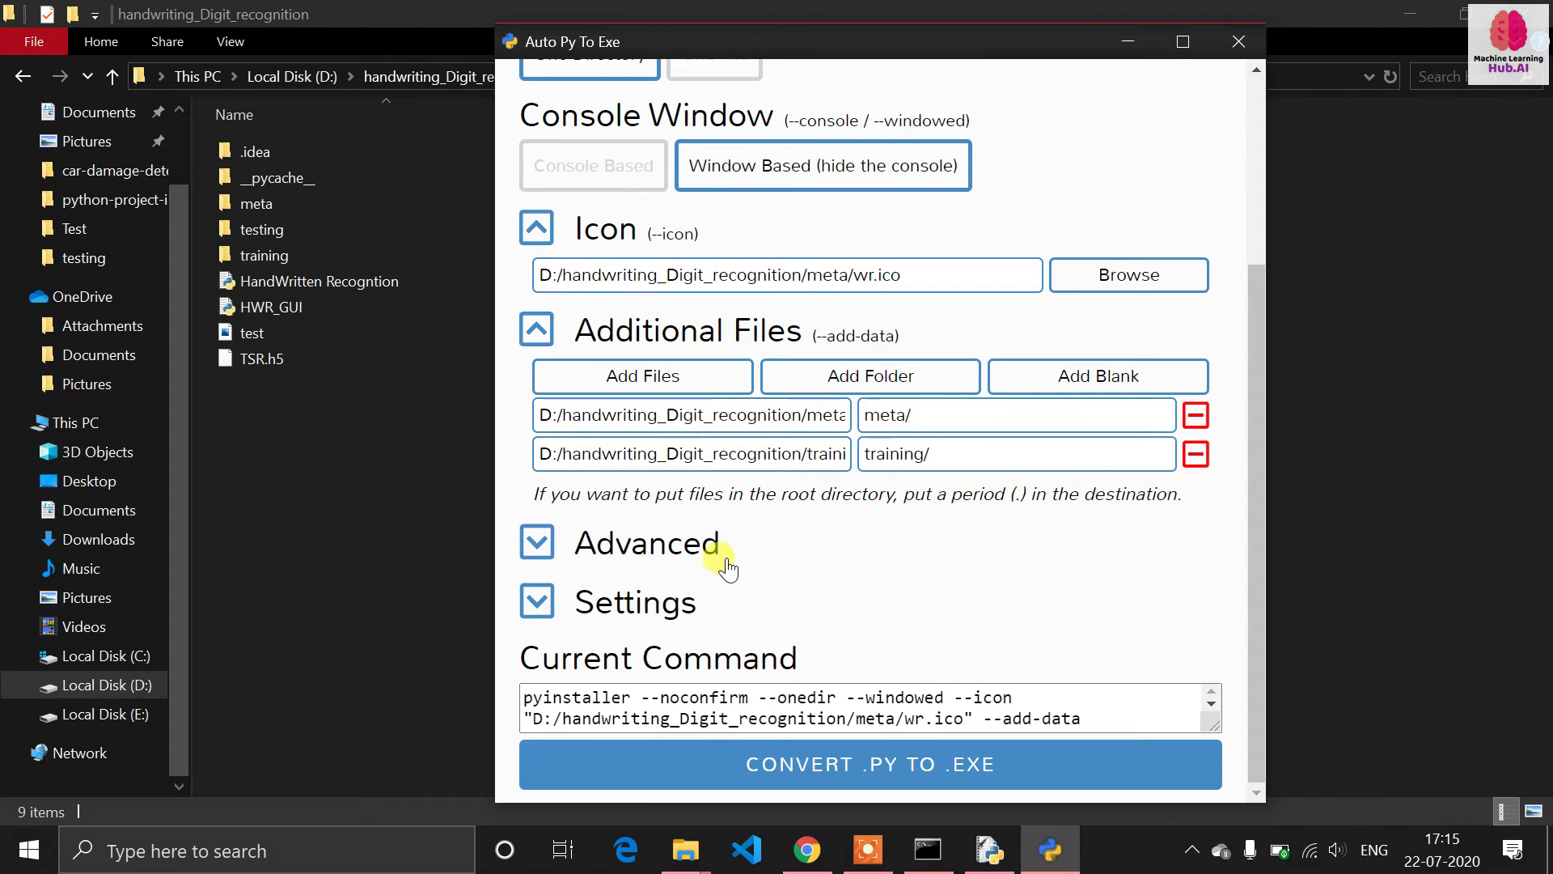
{"action": "left_click", "coordinate": [610, 604]}
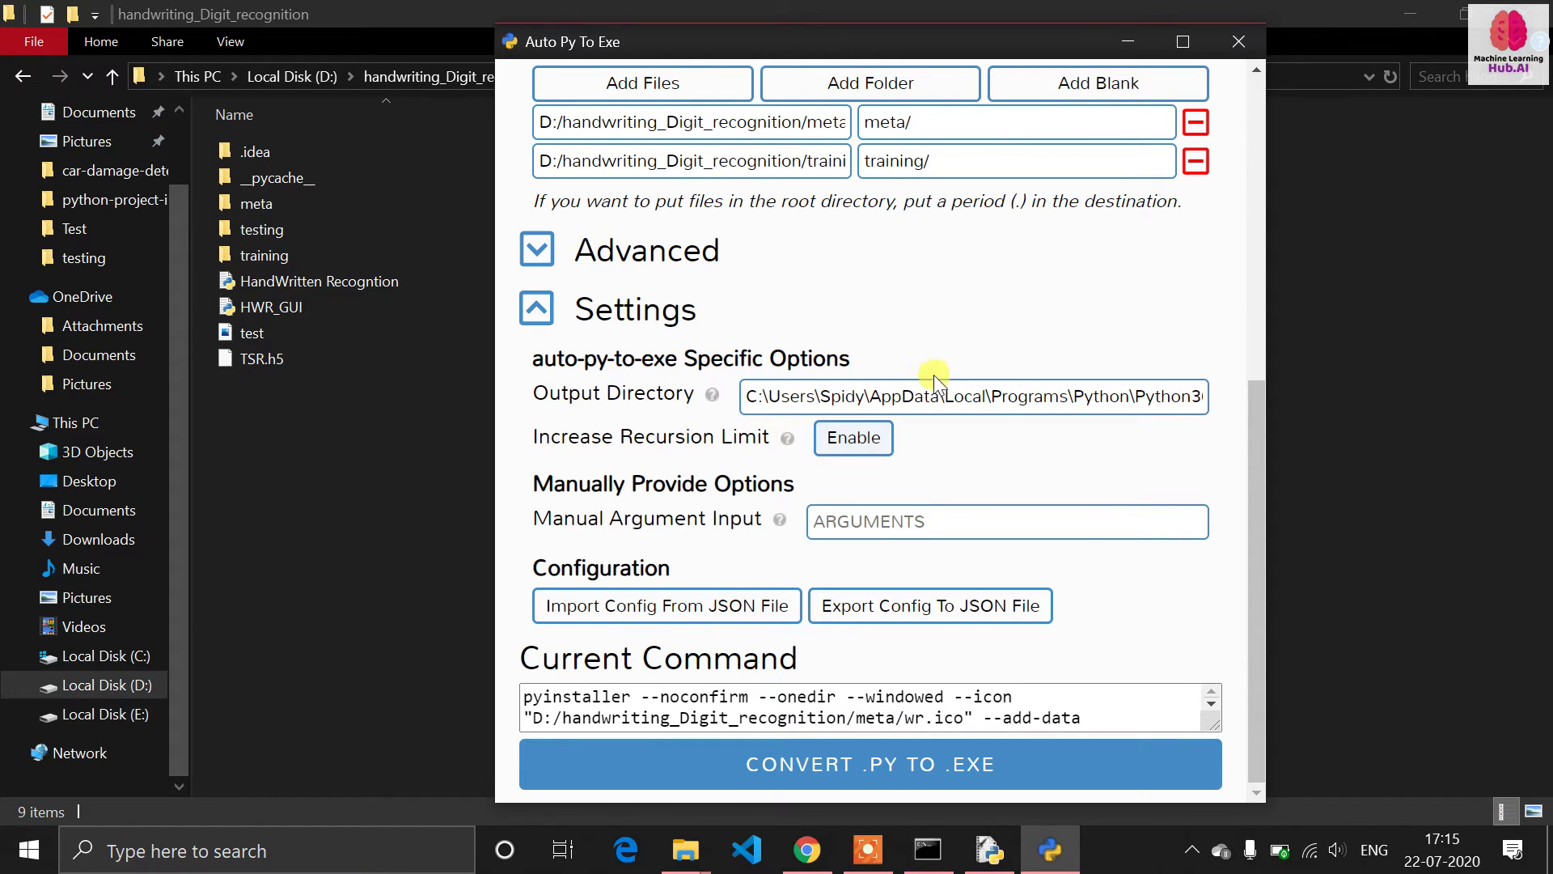
{"action": "left_click", "coordinate": [655, 315]}
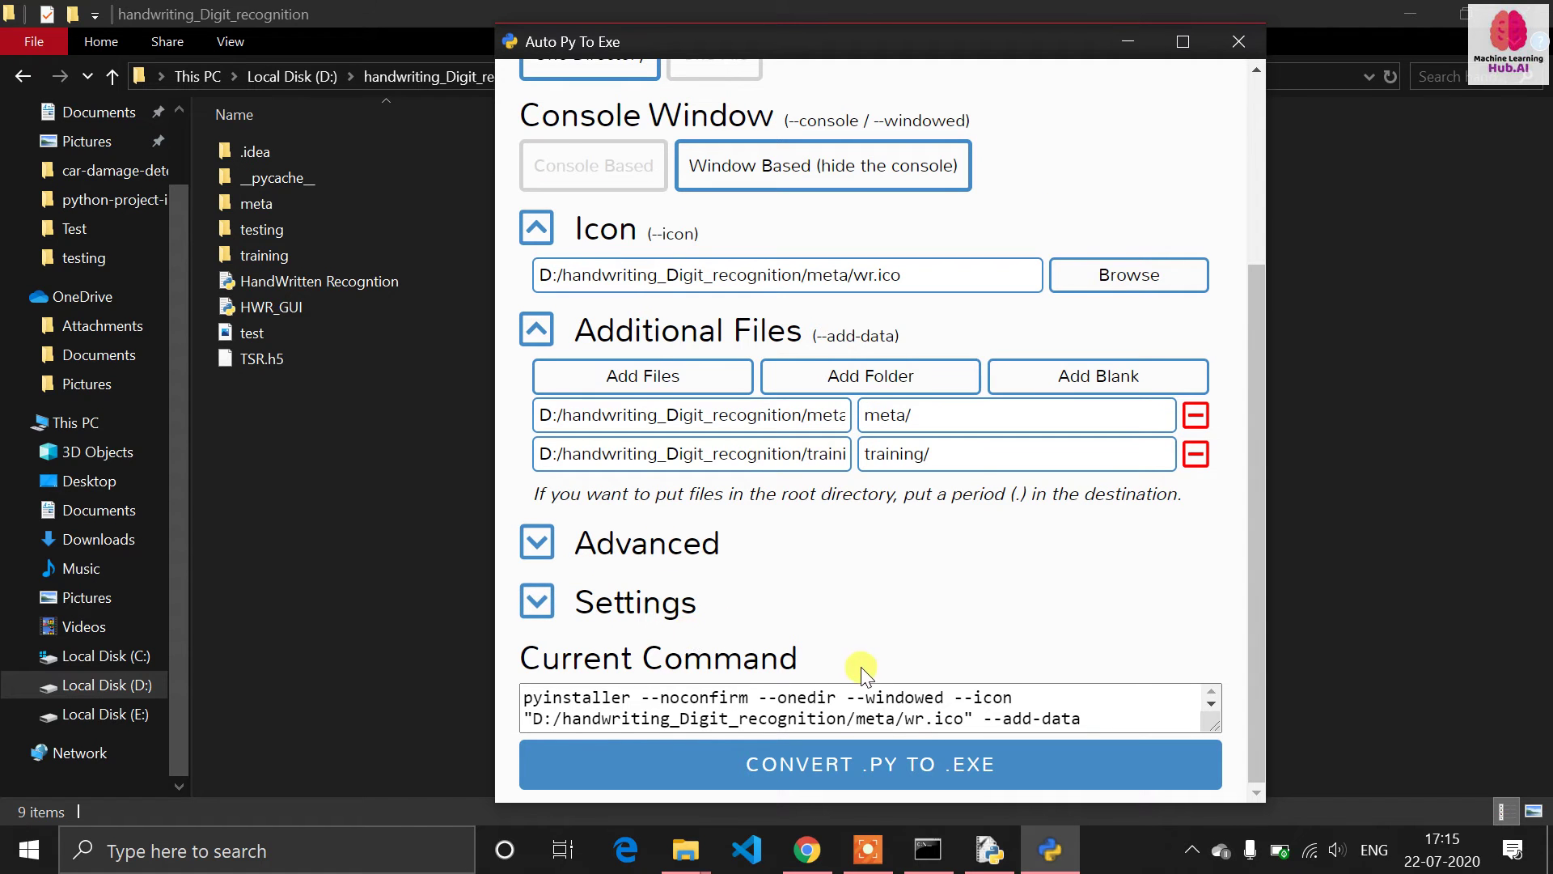
{"action": "scroll", "coordinate": [970, 617], "scroll_direction": "up", "scroll_amount": 5}
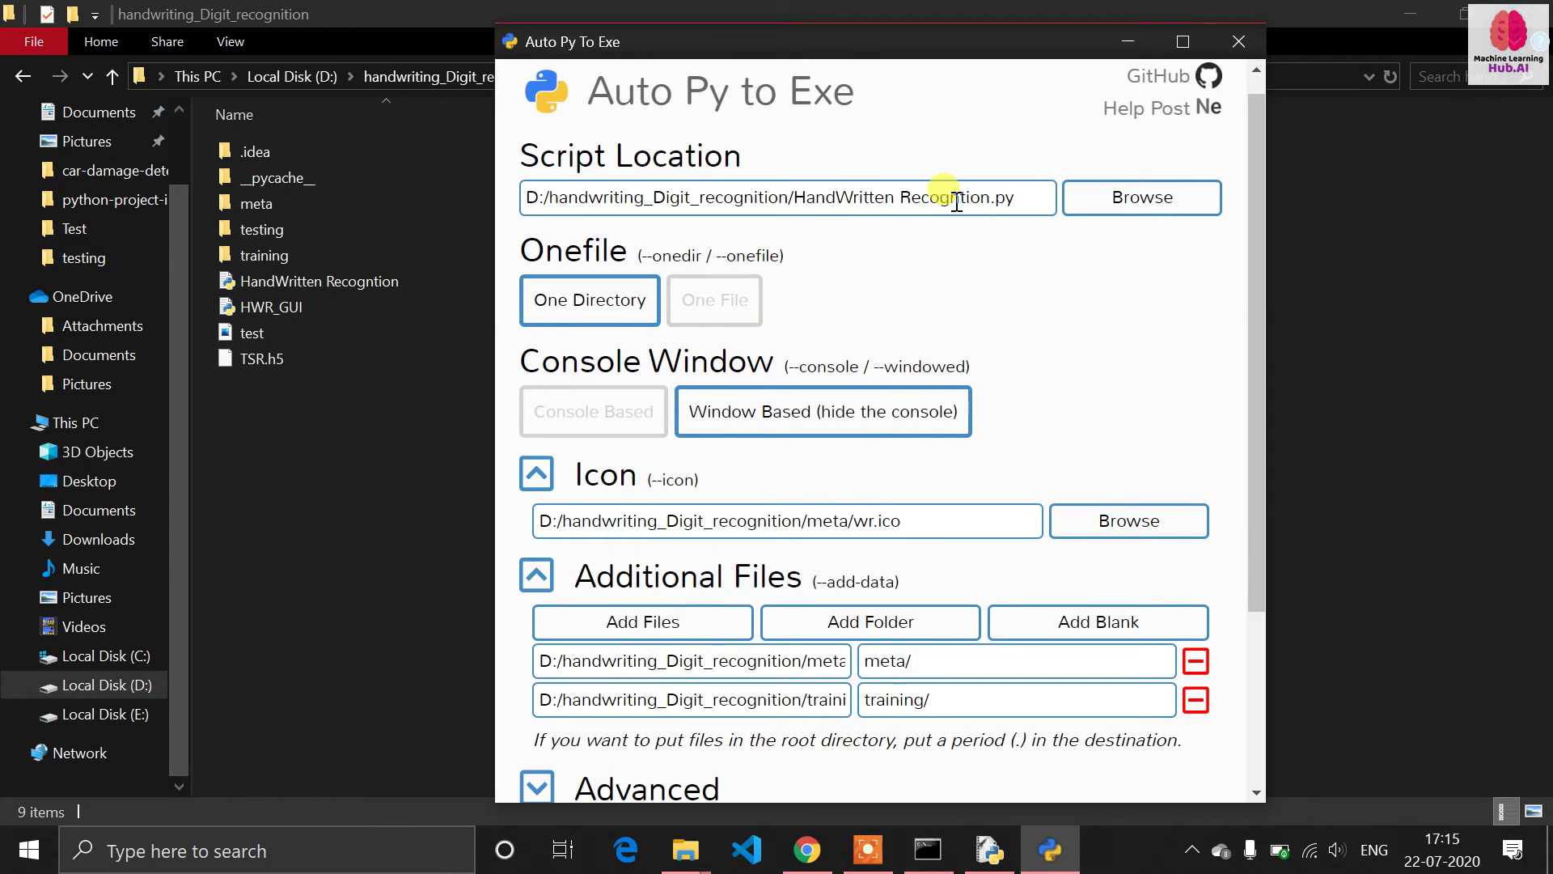
{"action": "left_click", "coordinate": [1014, 195]}
{"action": "scroll", "coordinate": [775, 457], "scroll_direction": "down", "scroll_amount": 1}
{"action": "scroll", "coordinate": [773, 450], "scroll_direction": "down", "scroll_amount": 2}
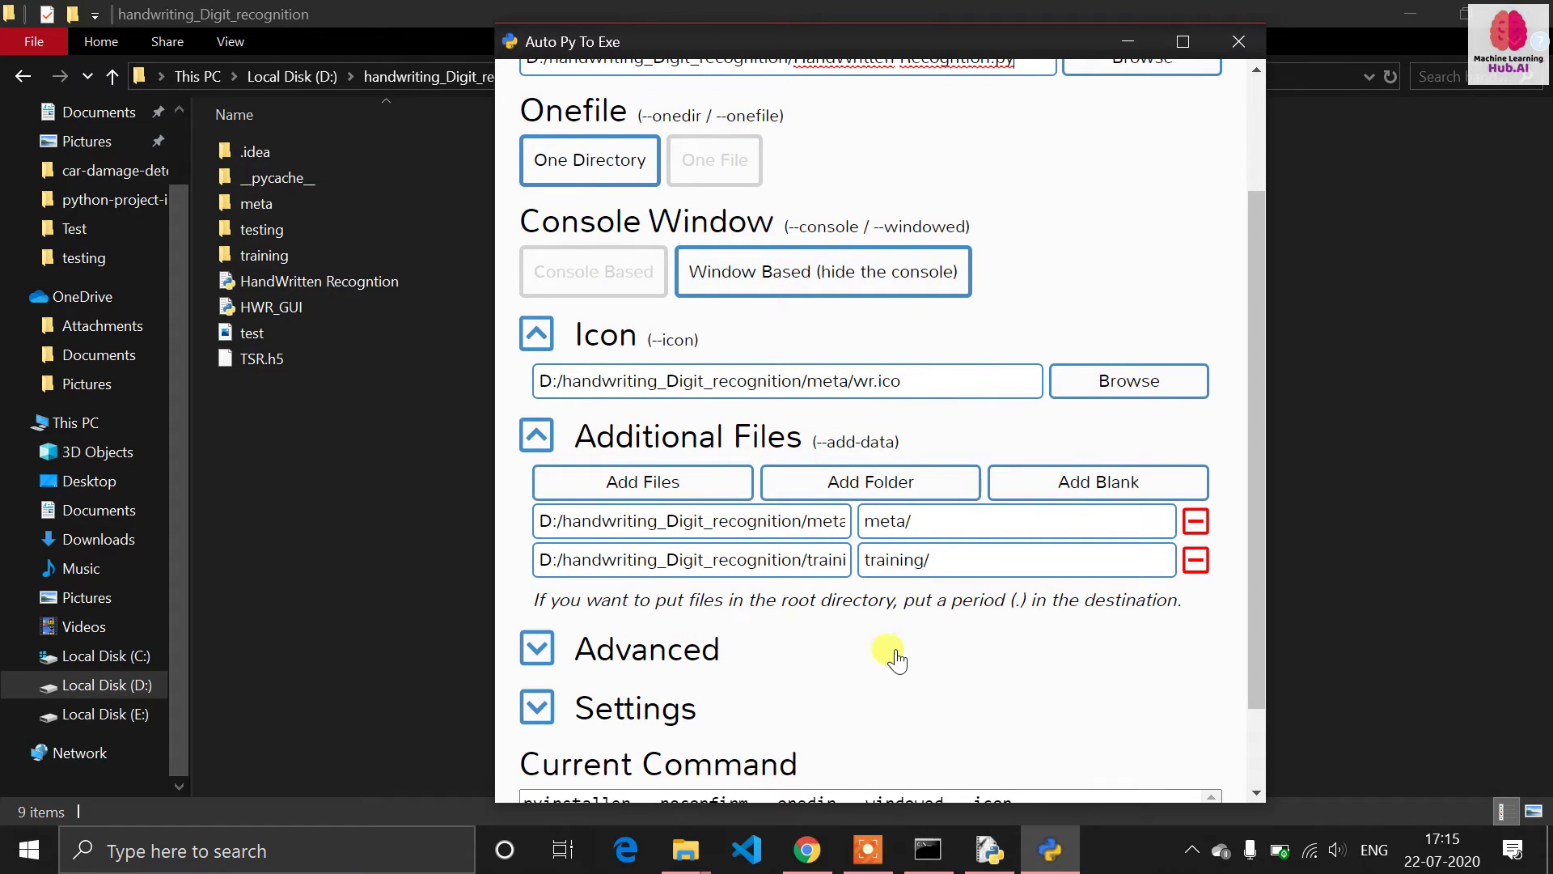
{"action": "scroll", "coordinate": [895, 657], "scroll_direction": "down", "scroll_amount": 1}
{"action": "scroll", "coordinate": [896, 660], "scroll_direction": "down", "scroll_amount": 1}
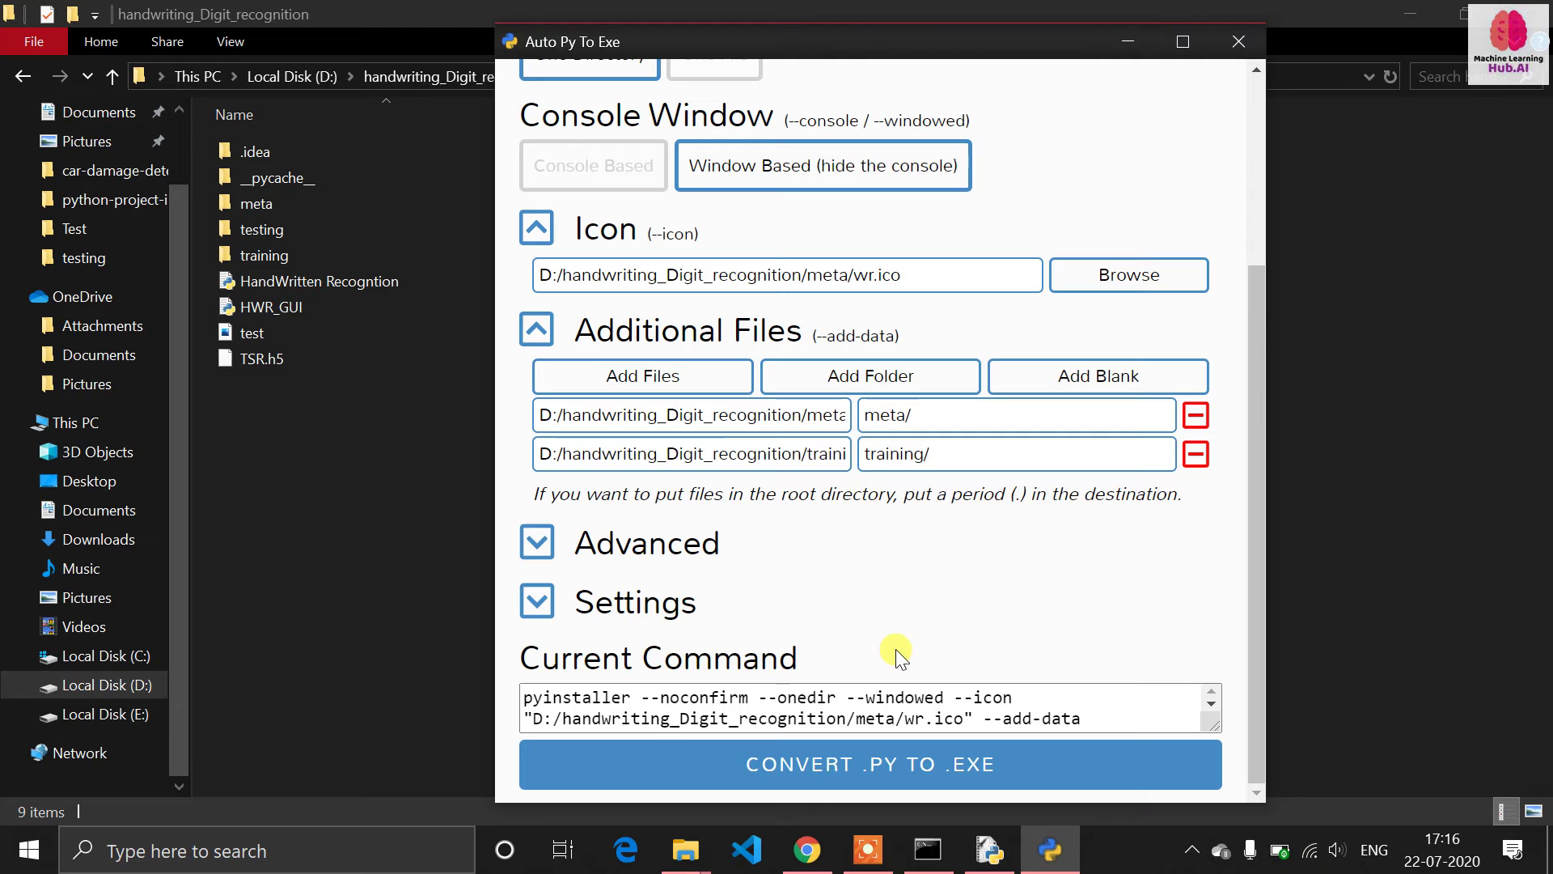
Start the .py to .exe conversion and follow the build log as it runs
{"action": "left_click", "coordinate": [865, 769]}
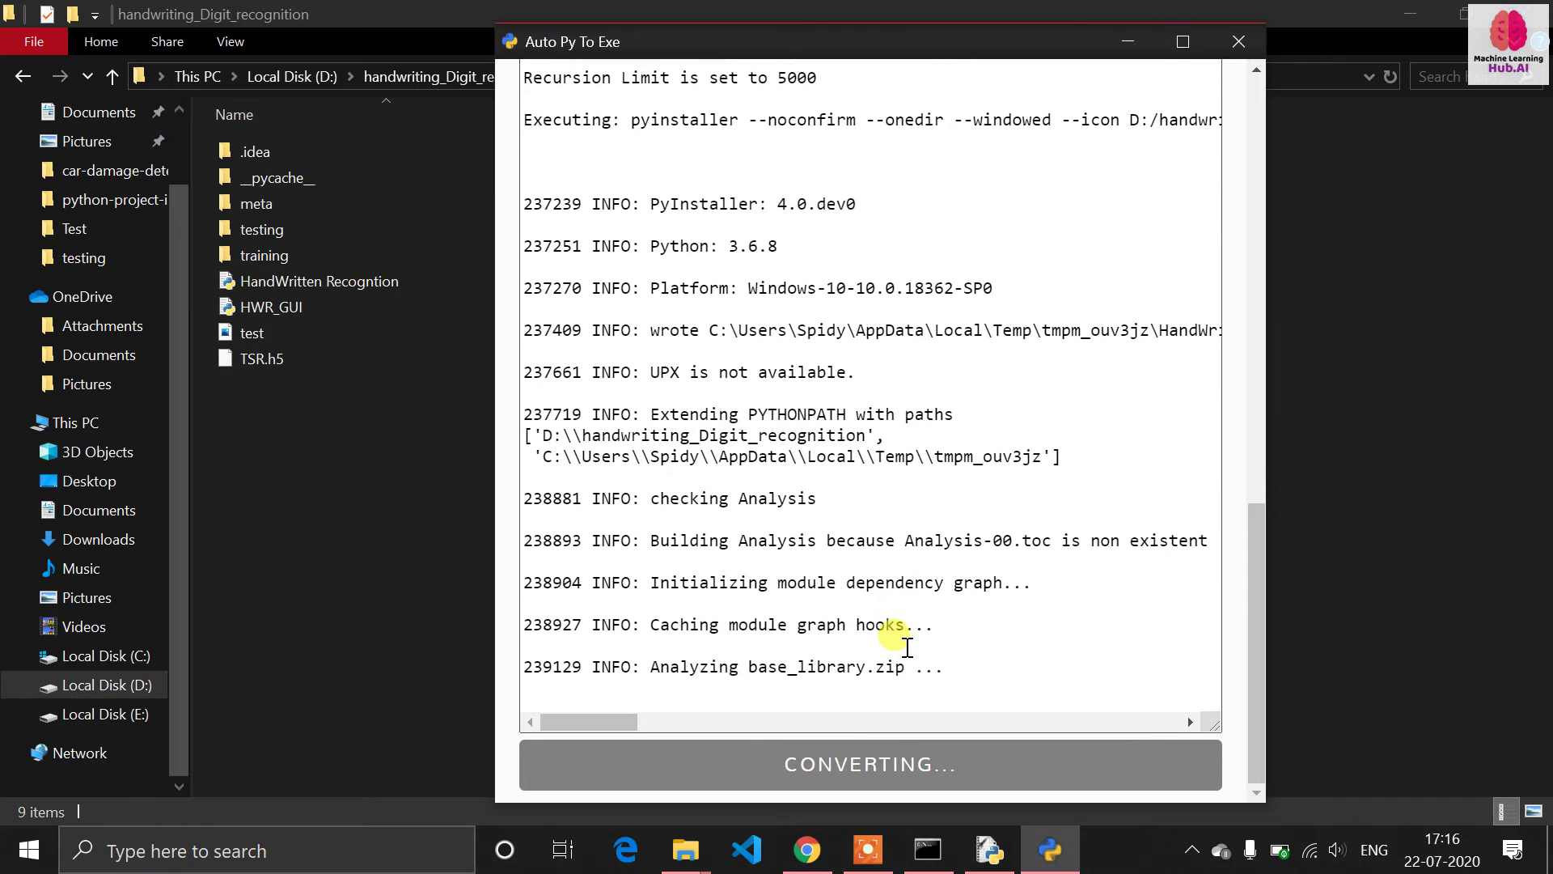
{"action": "left_click_drag", "start_coordinate": [940, 649], "coordinate": [849, 566]}
{"action": "left_click", "coordinate": [849, 566]}
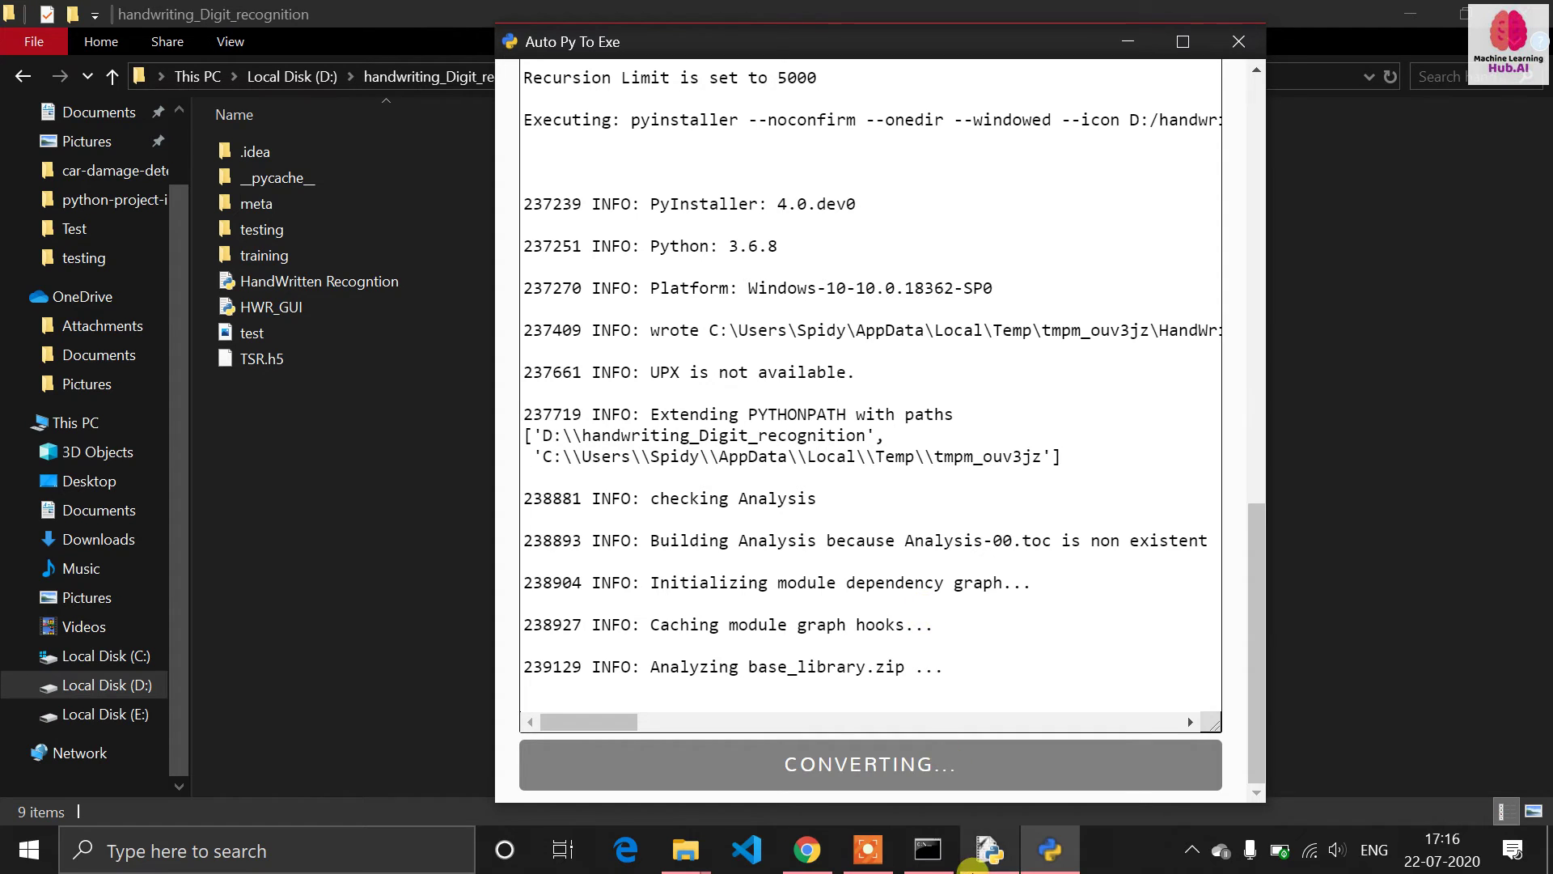
{"action": "left_click", "coordinate": [879, 846]}
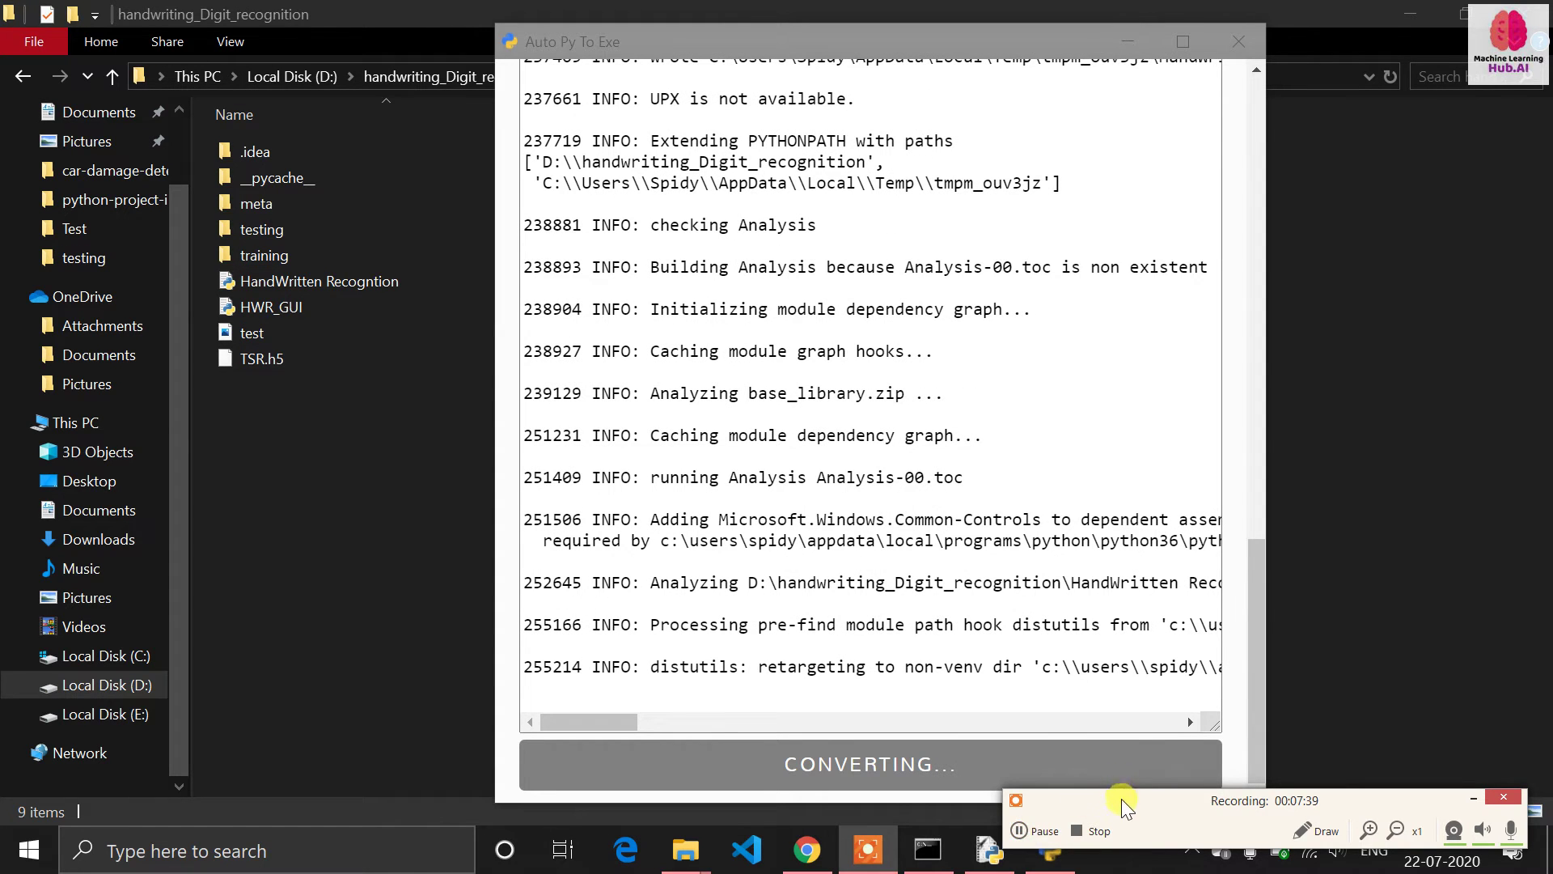
{"action": "left_click_drag", "start_coordinate": [1121, 799], "coordinate": [1111, 762]}
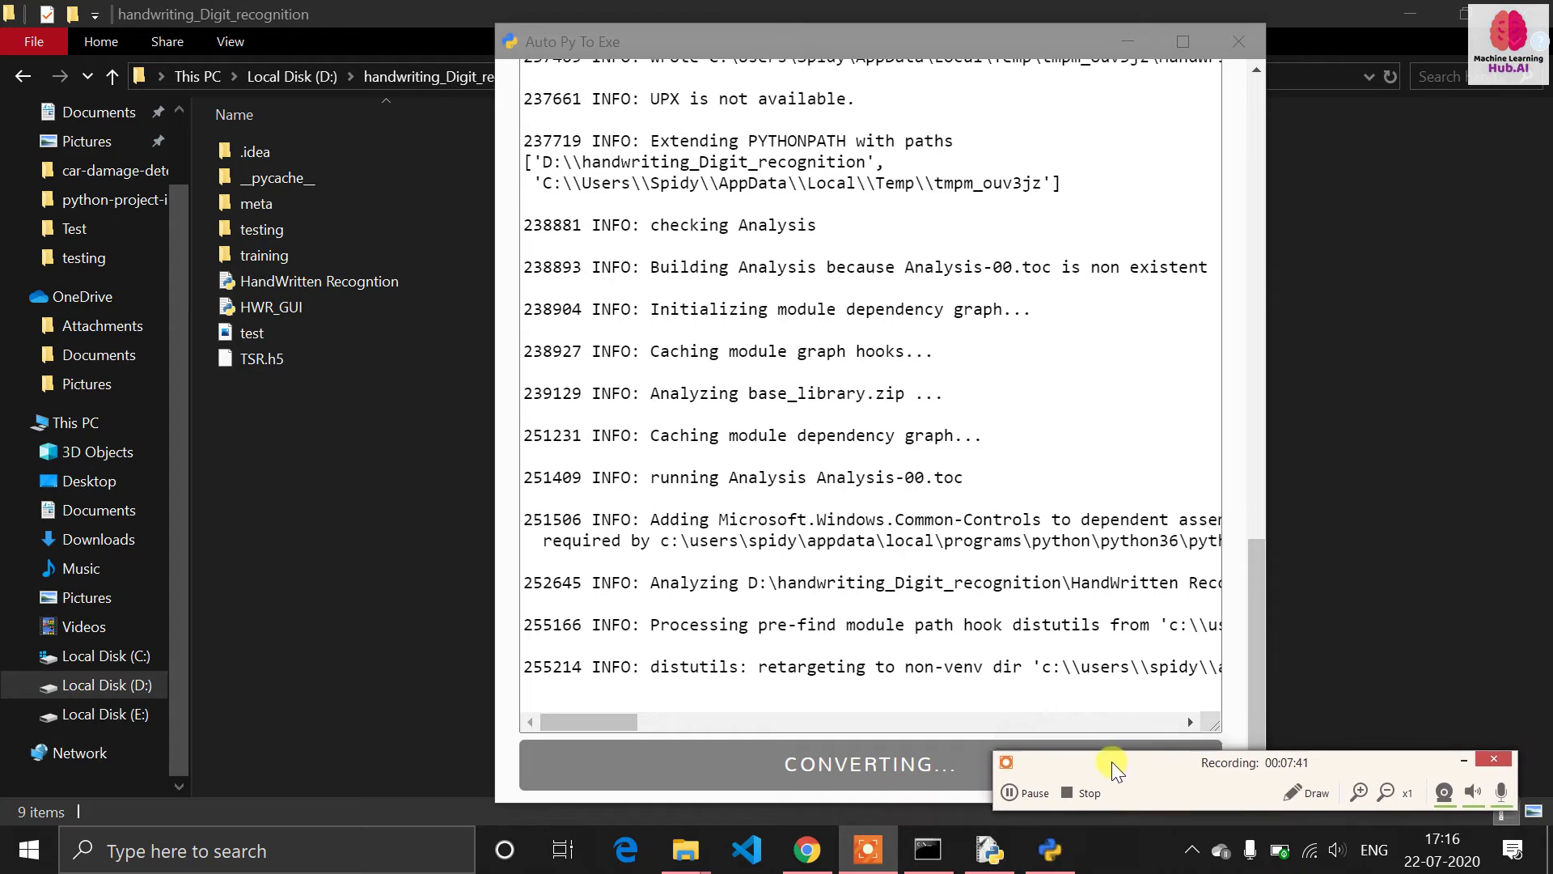
{"action": "left_click", "coordinate": [1029, 792]}
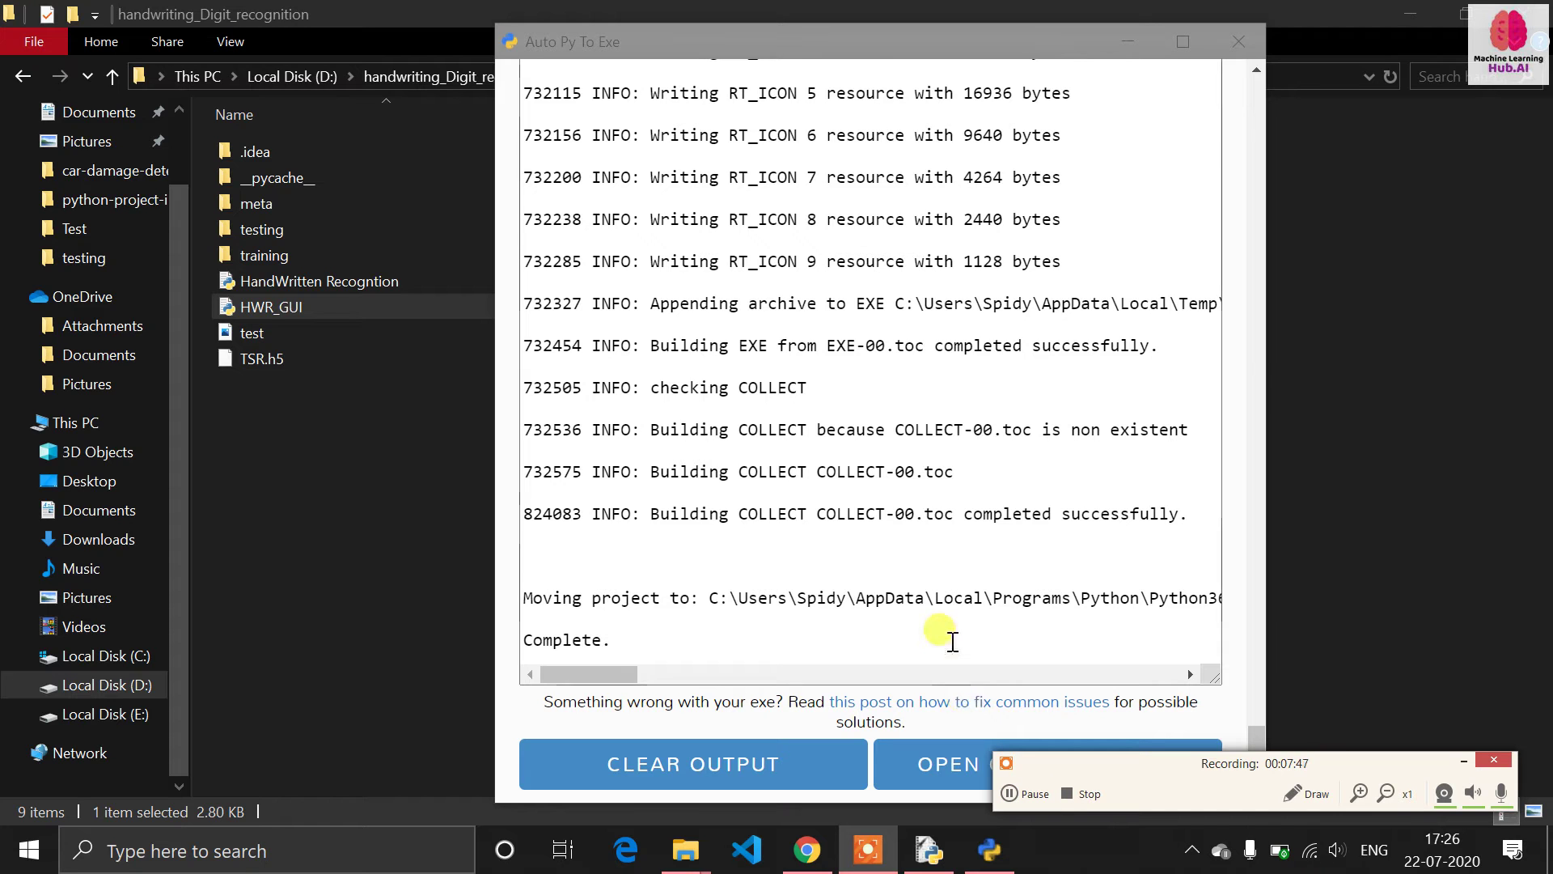
Move the converter window left and scroll the log until it ends with Complete
{"action": "left_click_drag", "start_coordinate": [824, 47], "coordinate": [718, 47]}
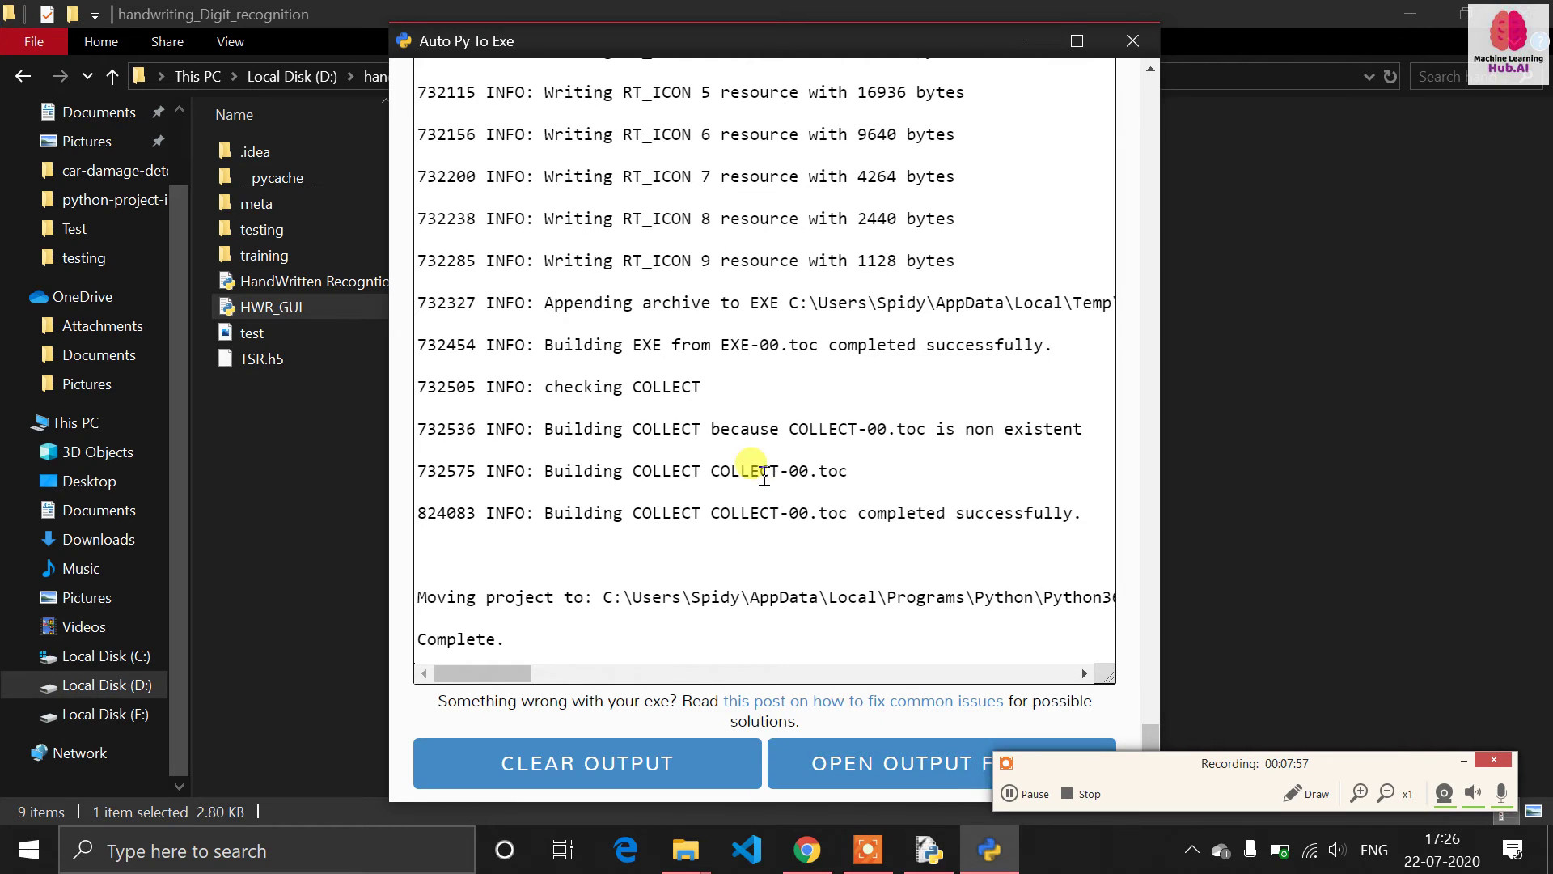
{"action": "scroll", "coordinate": [742, 457], "scroll_direction": "up", "scroll_amount": 8}
{"action": "scroll", "coordinate": [753, 465], "scroll_direction": "down", "scroll_amount": 8}
{"action": "mouse_move", "coordinate": [506, 673]}
{"action": "left_mouse_down"}
{"action": "mouse_move", "coordinate": [665, 679]}
{"action": "mouse_move", "coordinate": [503, 676]}
{"action": "left_mouse_up"}
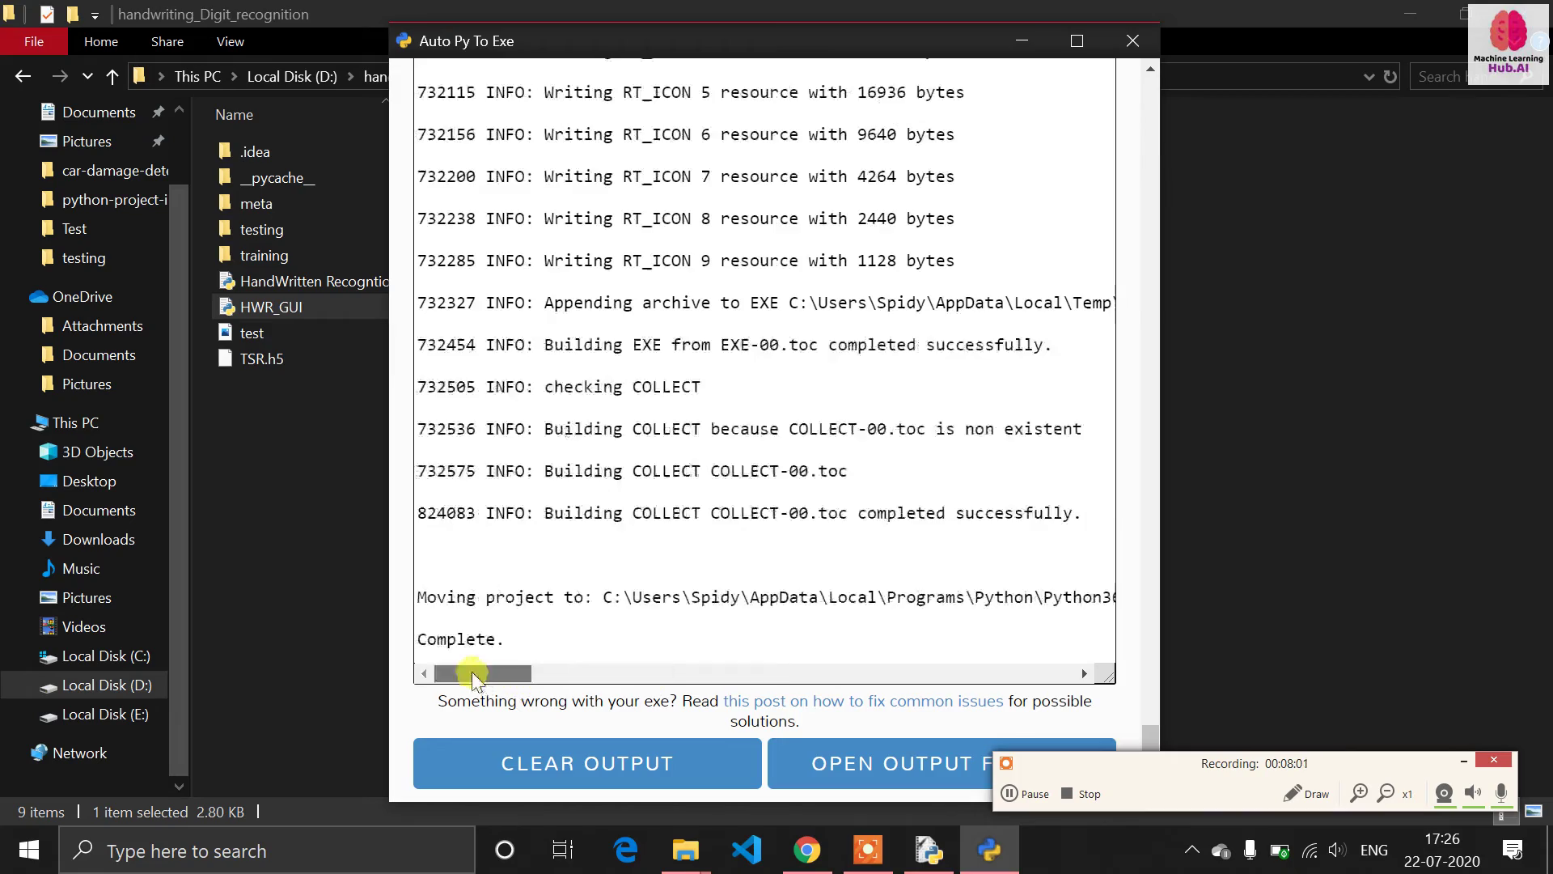
{"action": "scroll", "coordinate": [556, 522], "scroll_direction": "up", "scroll_amount": 5}
{"action": "scroll", "coordinate": [562, 532], "scroll_direction": "up", "scroll_amount": 7}
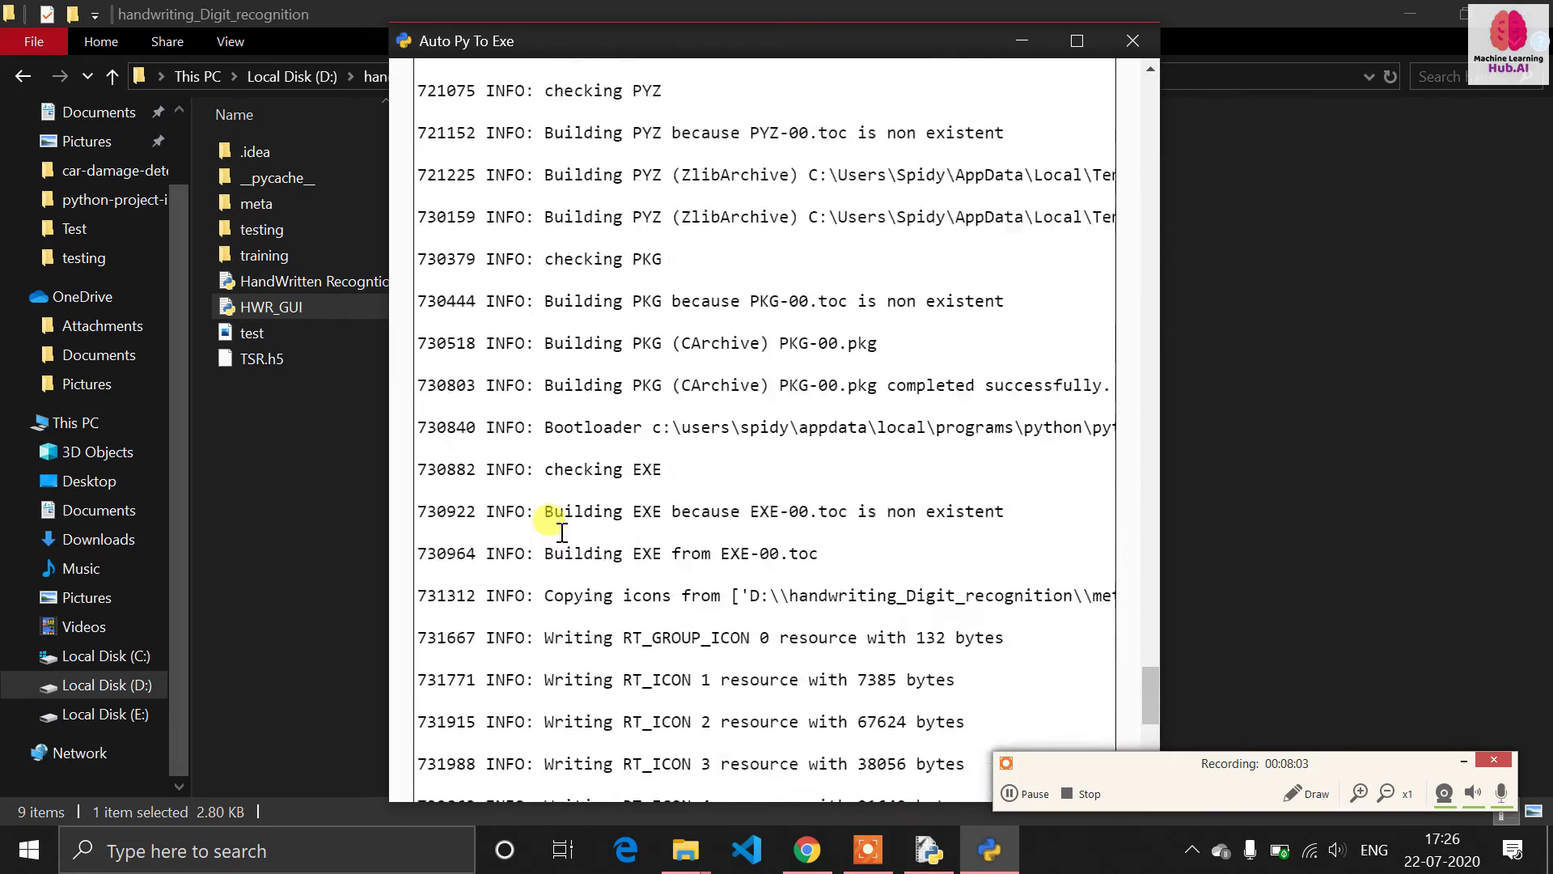
{"action": "scroll", "coordinate": [562, 531], "scroll_direction": "down", "scroll_amount": 4}
{"action": "scroll", "coordinate": [562, 532], "scroll_direction": "down", "scroll_amount": 6}
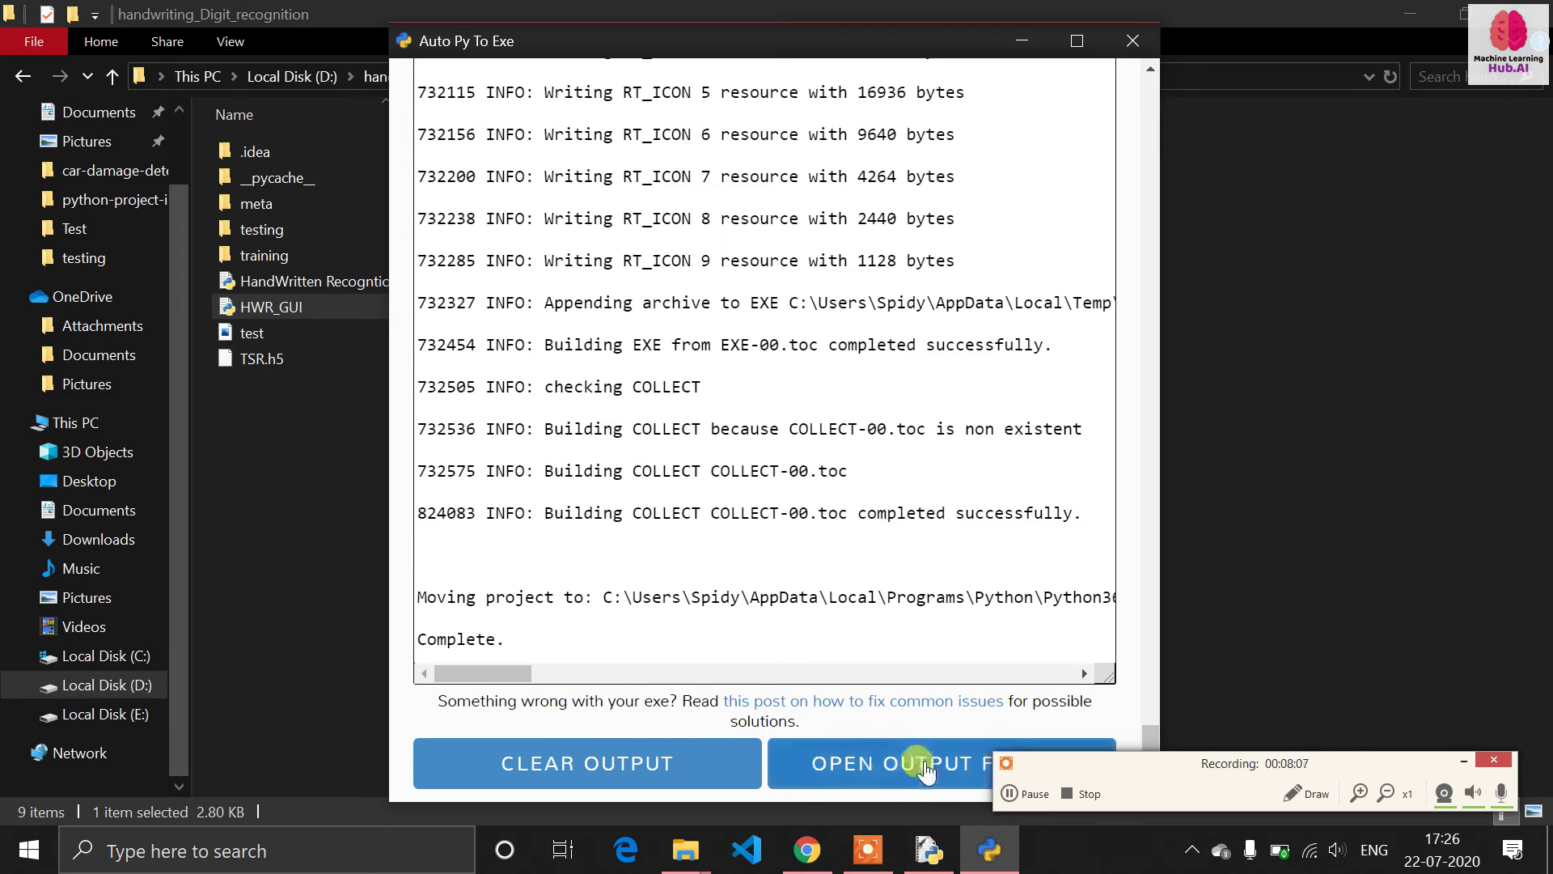
Open the output folder in File Explorer and enter the HandWritten Recogntion build folder
{"action": "left_click", "coordinate": [869, 786]}
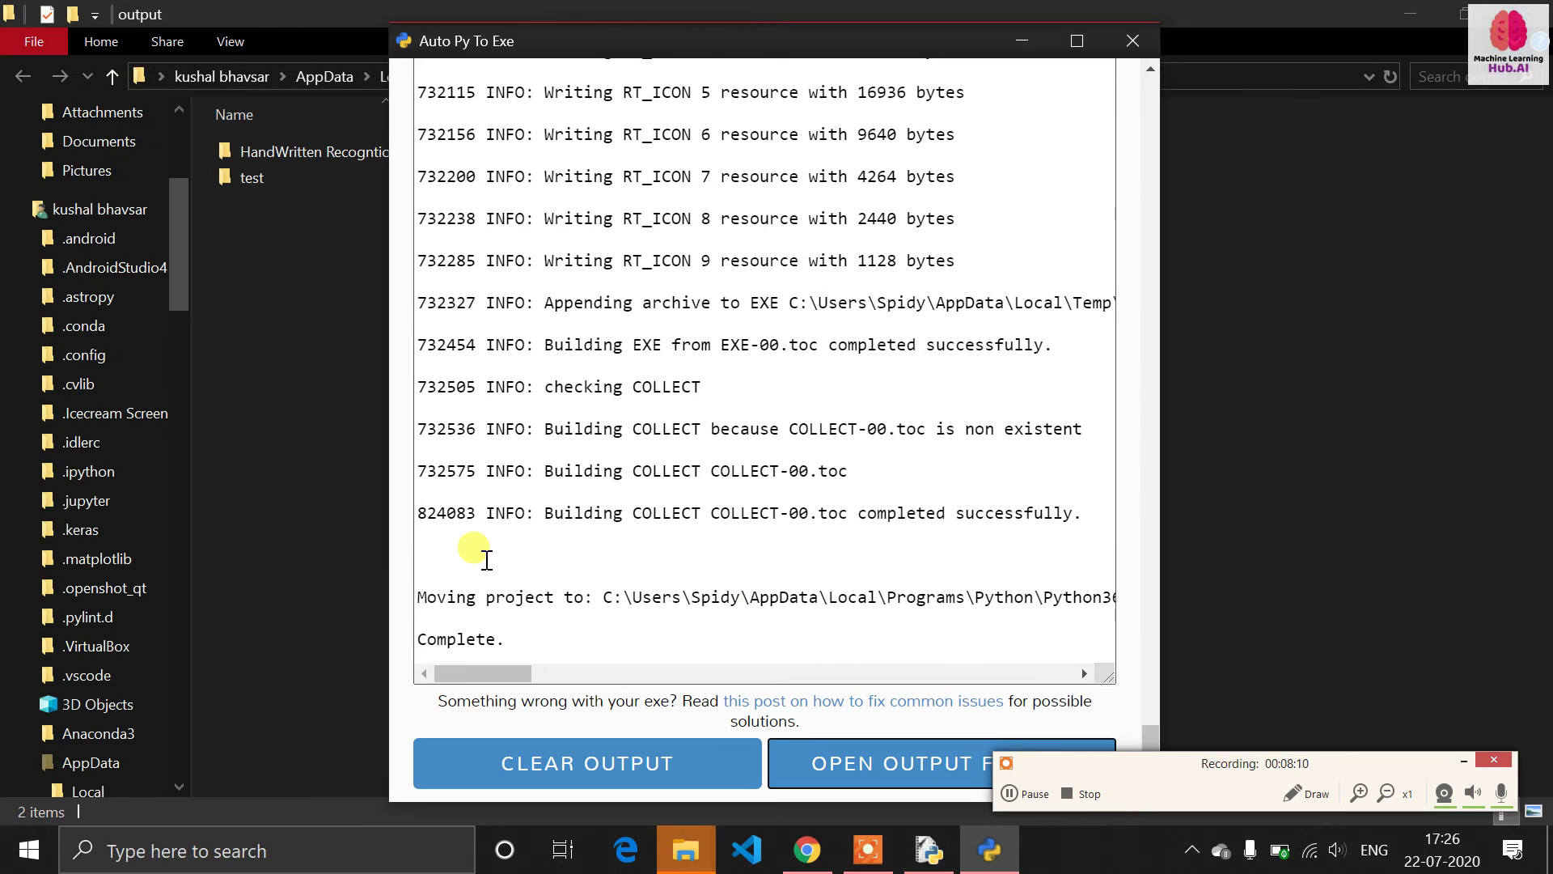
{"action": "left_click", "coordinate": [227, 375]}
{"action": "double_click", "coordinate": [307, 154]}
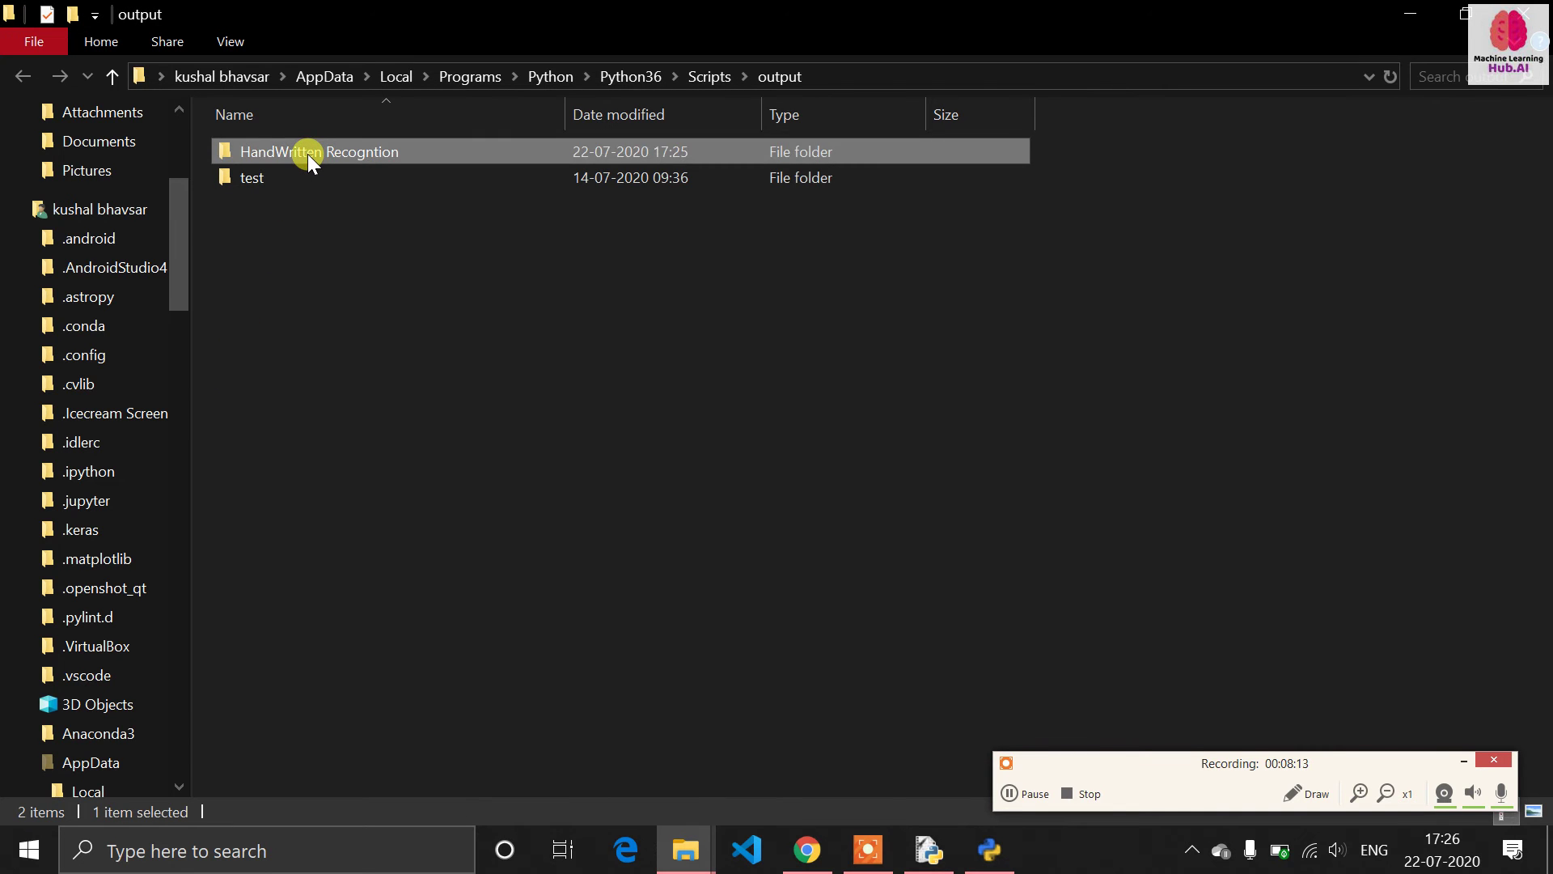
Scroll through the 149 build files to find the 20,331 KB HandWritten Recogntion application
{"action": "scroll", "coordinate": [466, 556], "scroll_direction": "down", "scroll_amount": 20}
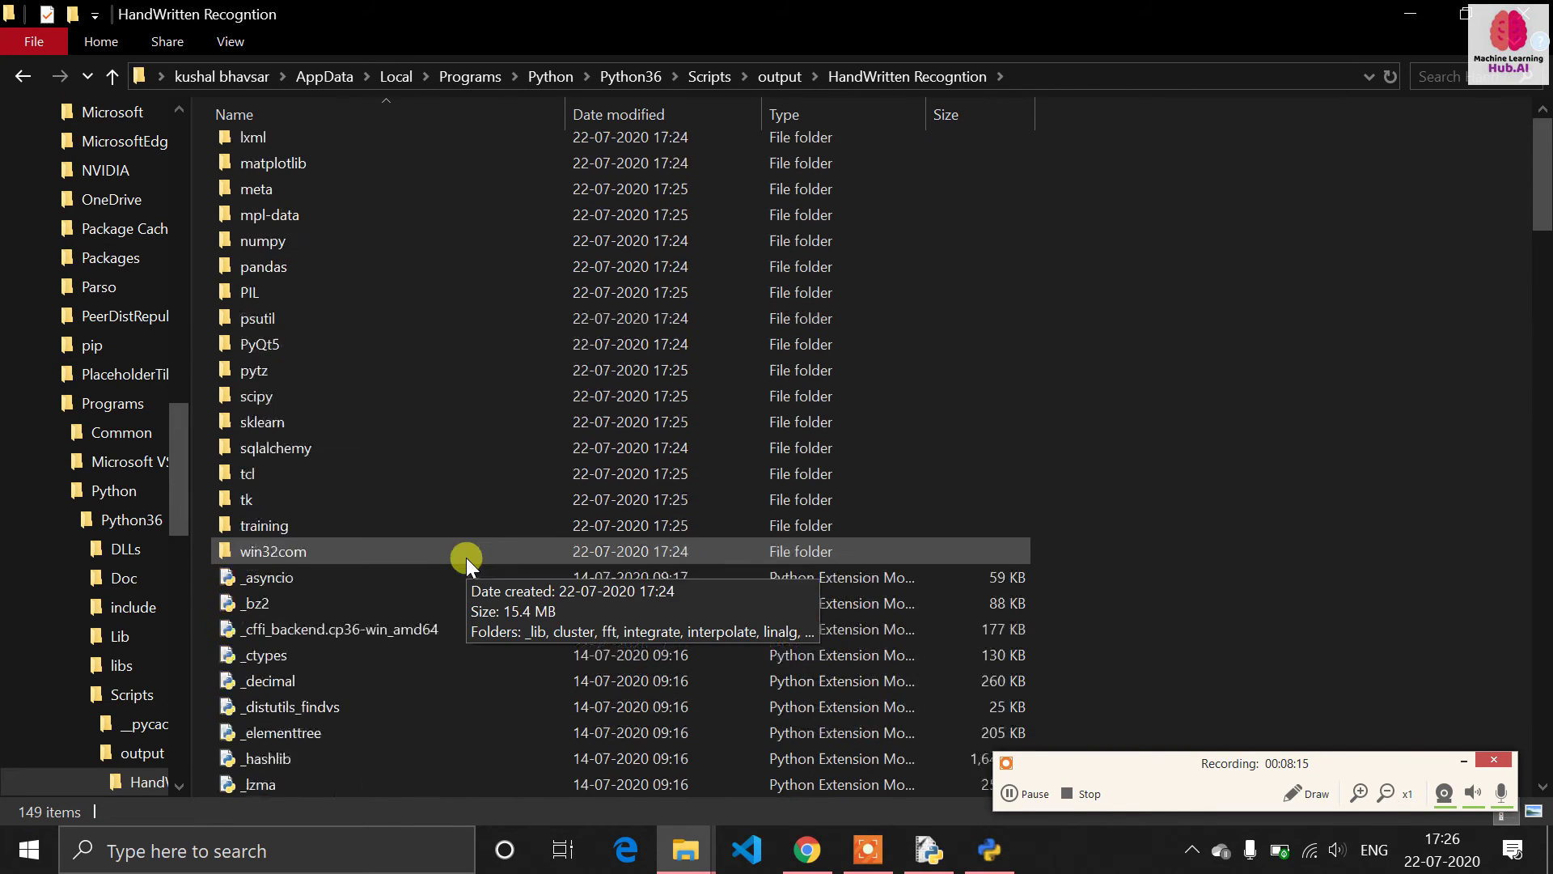
{"action": "scroll", "coordinate": [466, 557], "scroll_direction": "down", "scroll_amount": 6}
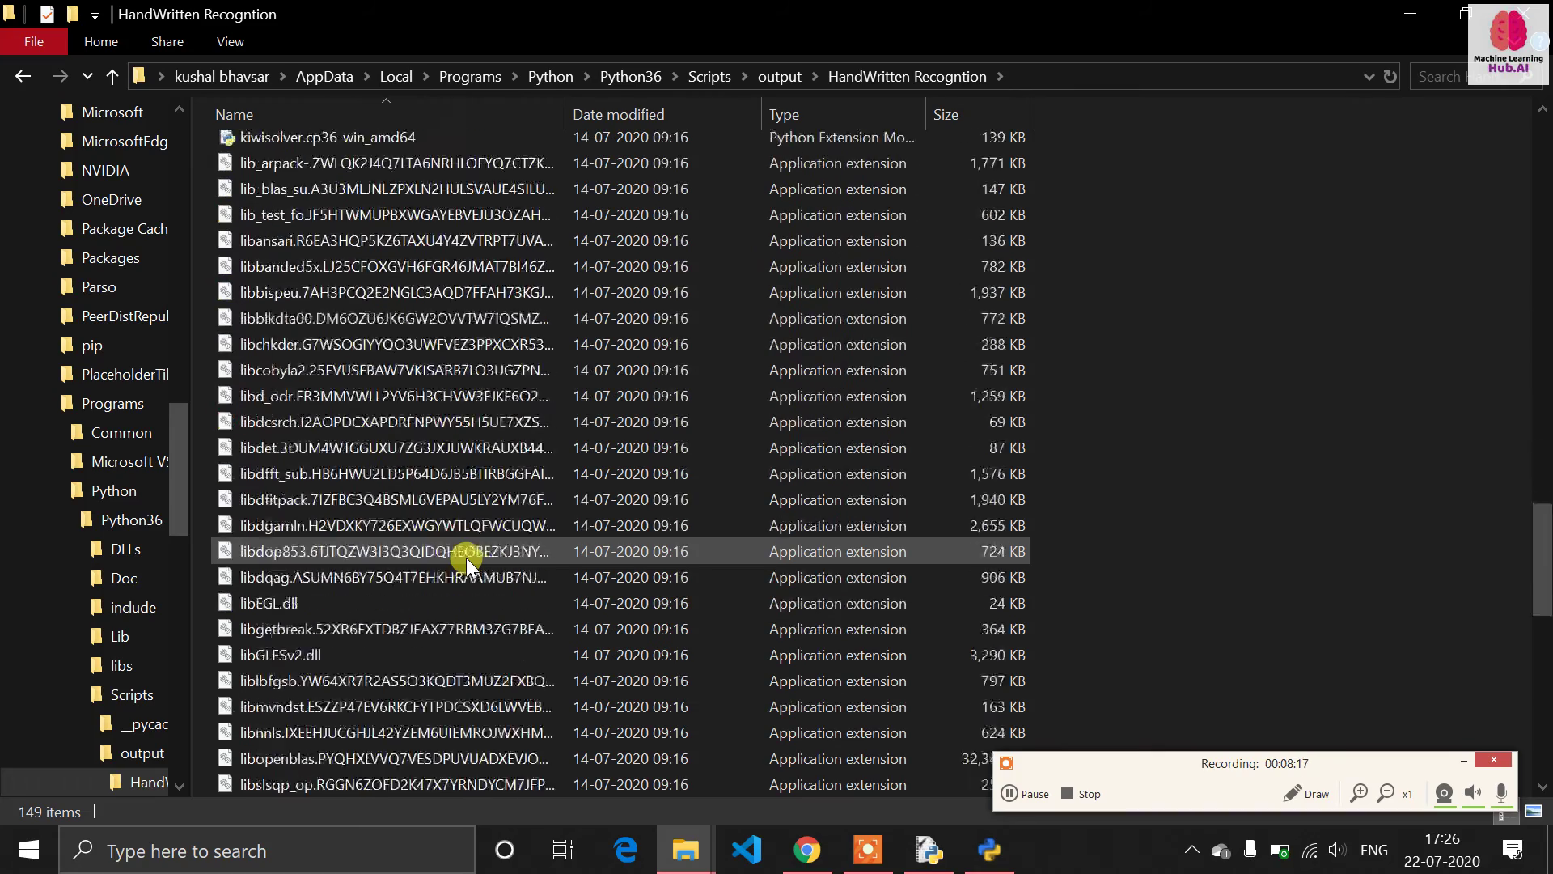
{"action": "scroll", "coordinate": [466, 557], "scroll_direction": "up", "scroll_amount": 12}
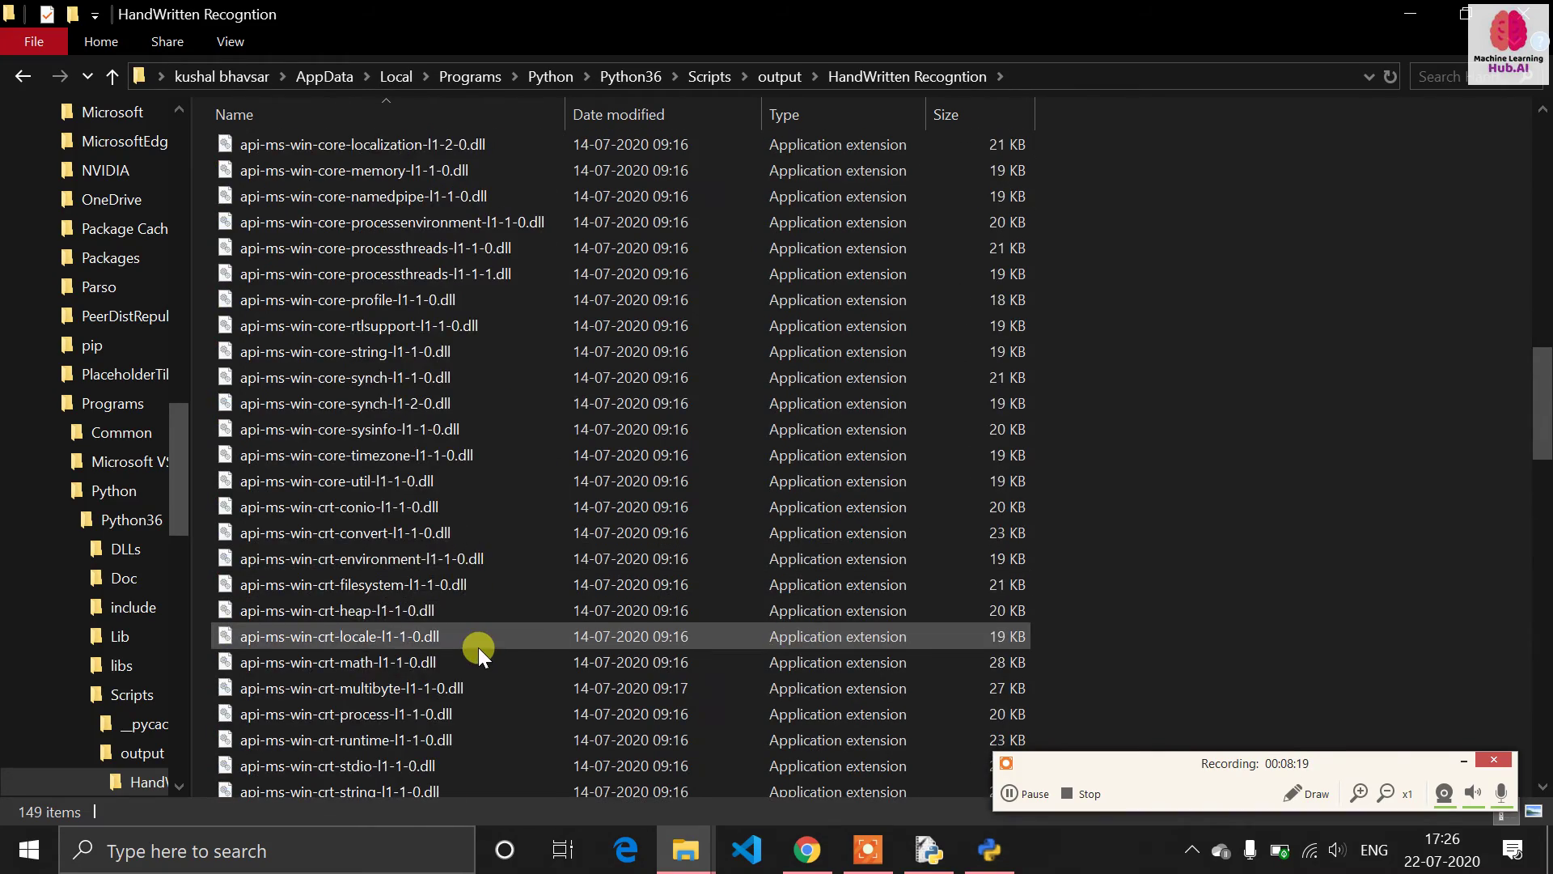
{"action": "scroll", "coordinate": [478, 647], "scroll_direction": "up", "scroll_amount": 4}
{"action": "scroll", "coordinate": [667, 388], "scroll_direction": "up", "scroll_amount": 11}
{"action": "scroll", "coordinate": [667, 388], "scroll_direction": "up", "scroll_amount": 2}
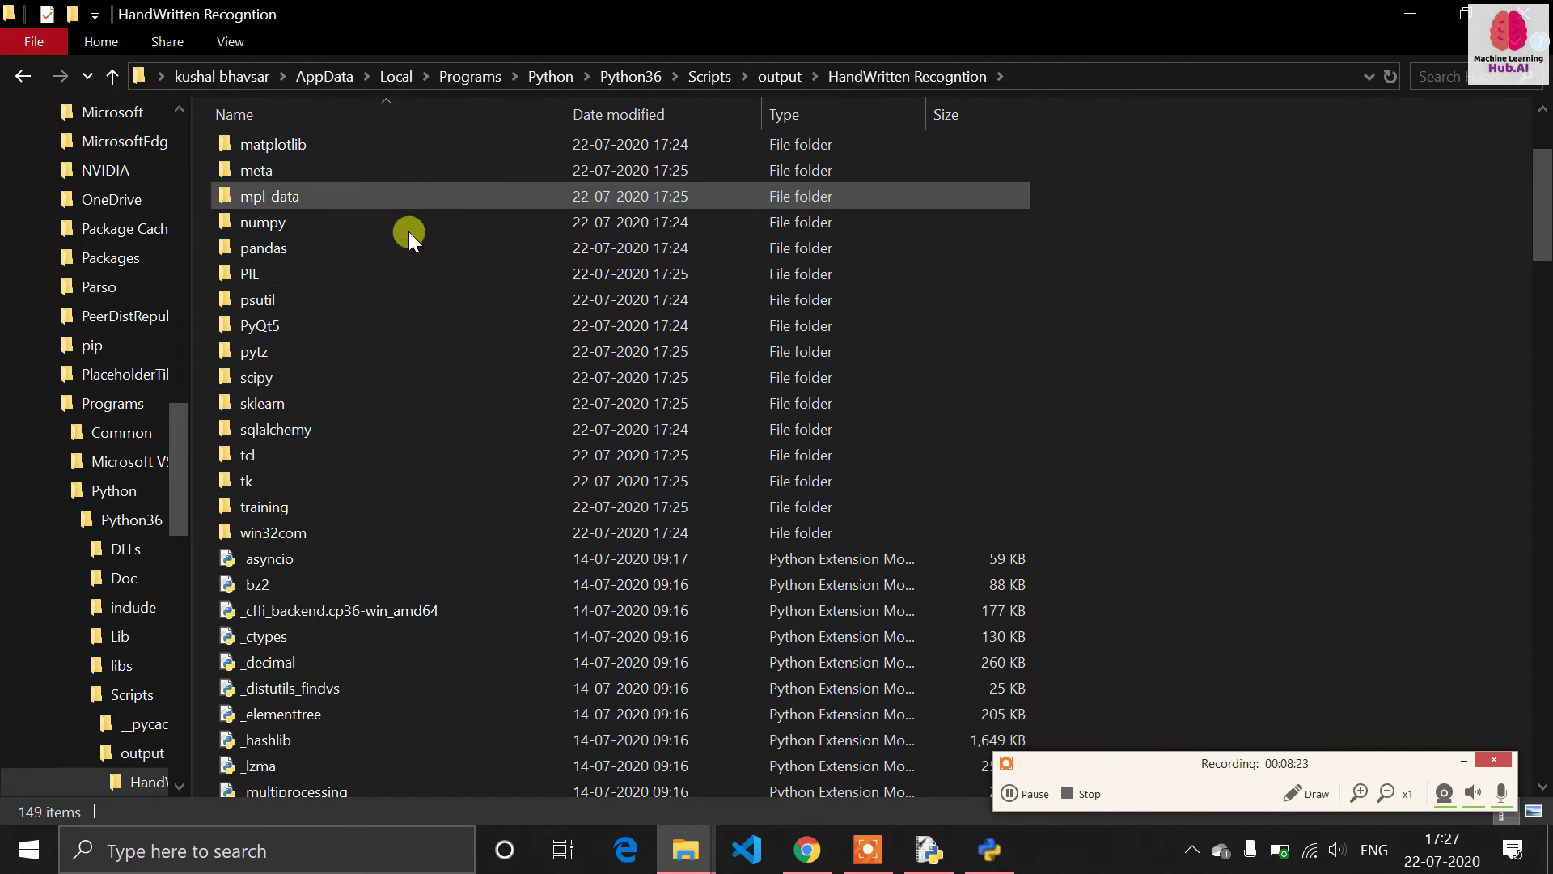
{"action": "scroll", "coordinate": [469, 376], "scroll_direction": "up", "scroll_amount": 3}
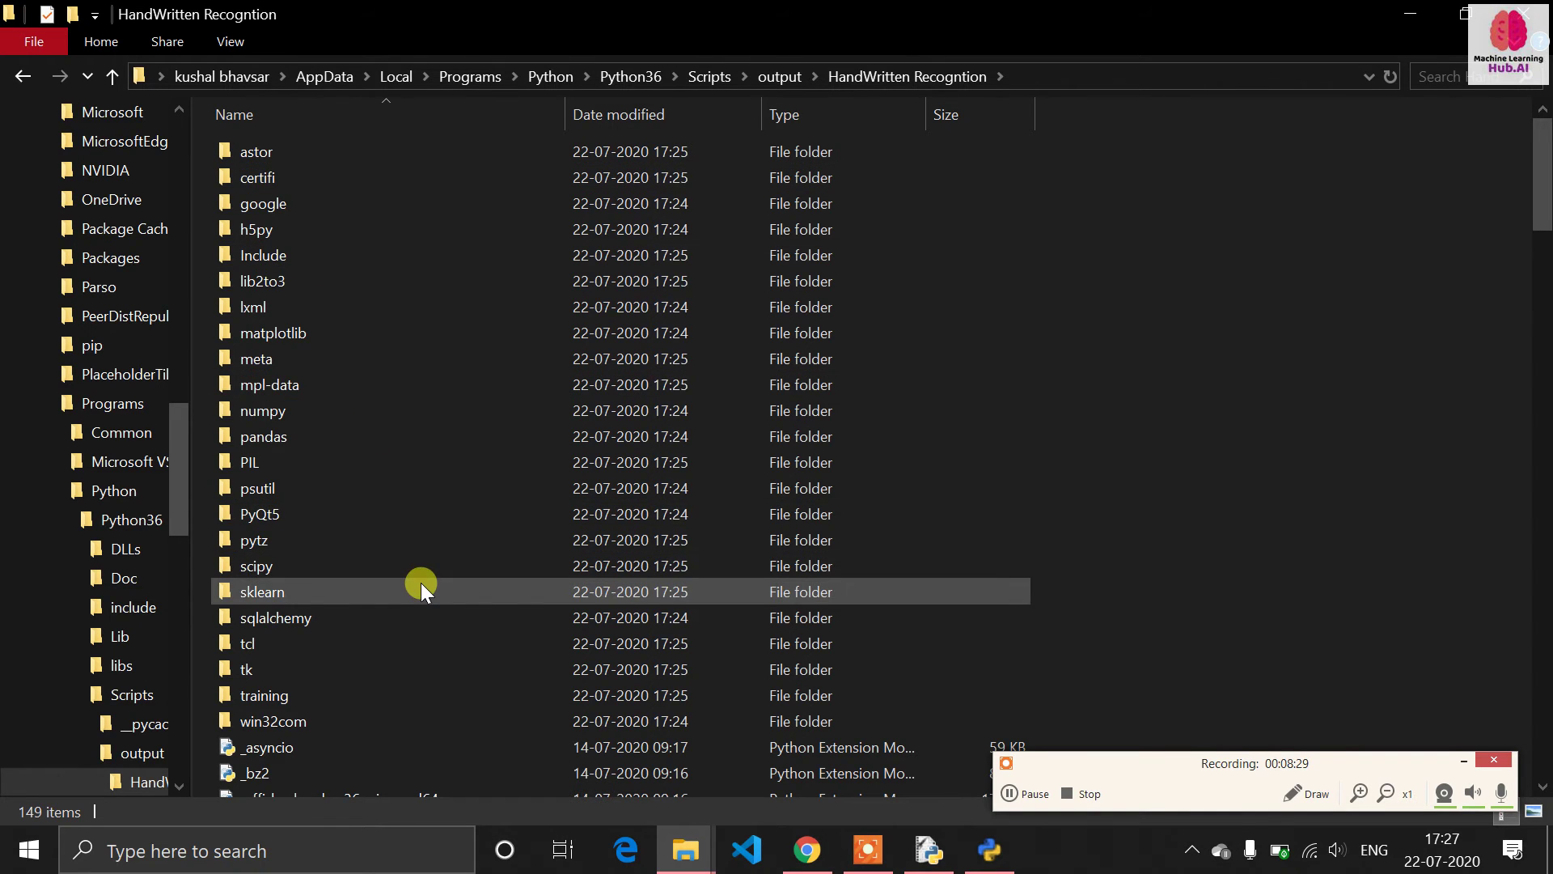
{"action": "scroll", "coordinate": [421, 582], "scroll_direction": "down", "scroll_amount": 3}
{"action": "scroll", "coordinate": [420, 583], "scroll_direction": "down", "scroll_amount": 15}
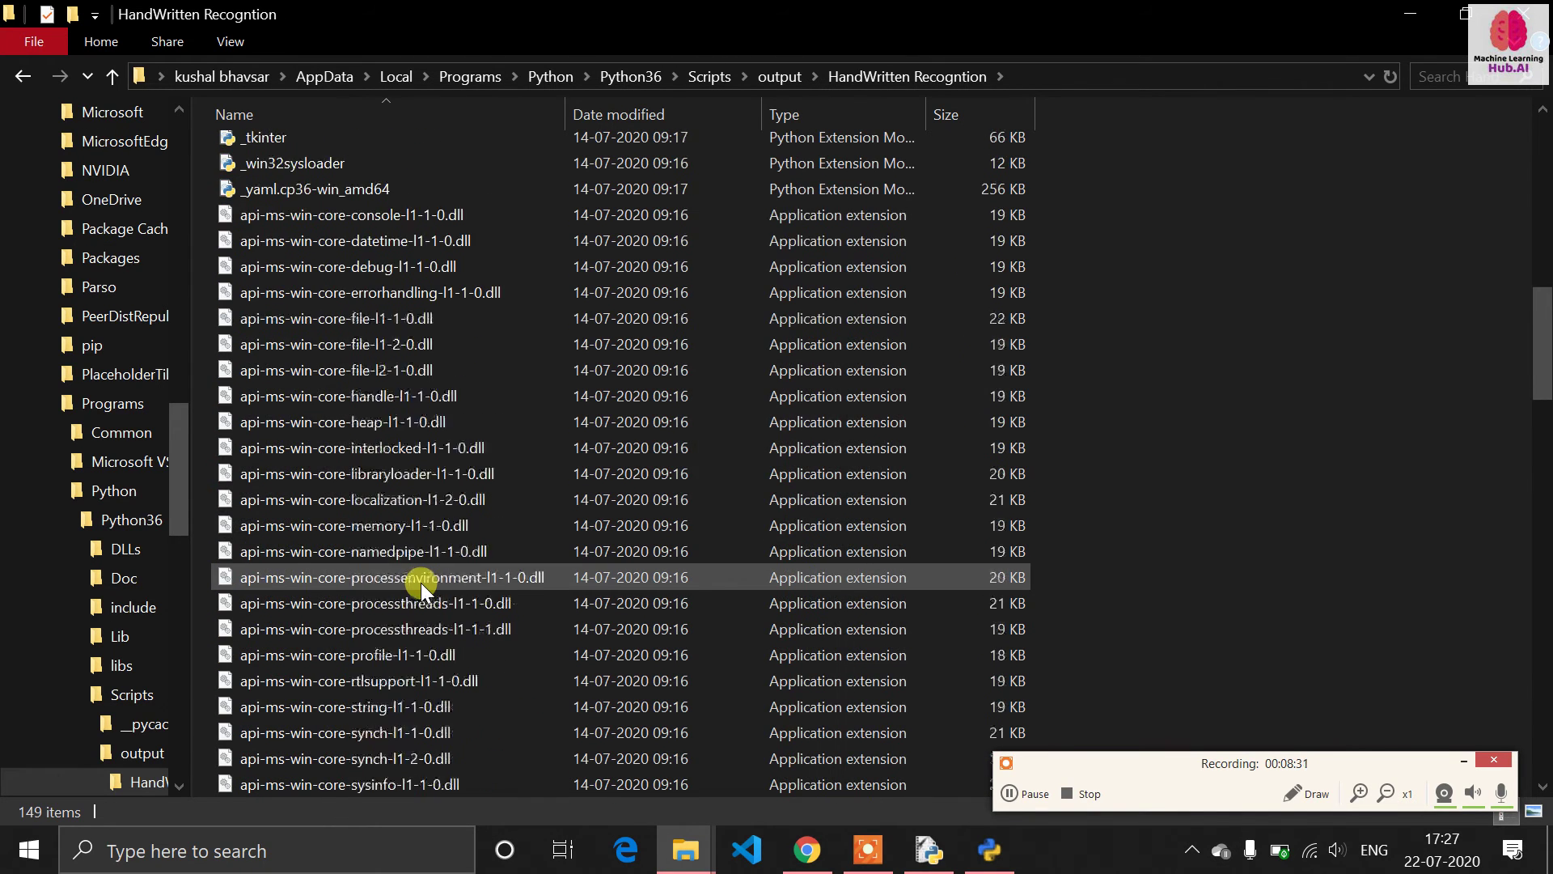
{"action": "scroll", "coordinate": [420, 583], "scroll_direction": "down", "scroll_amount": 12}
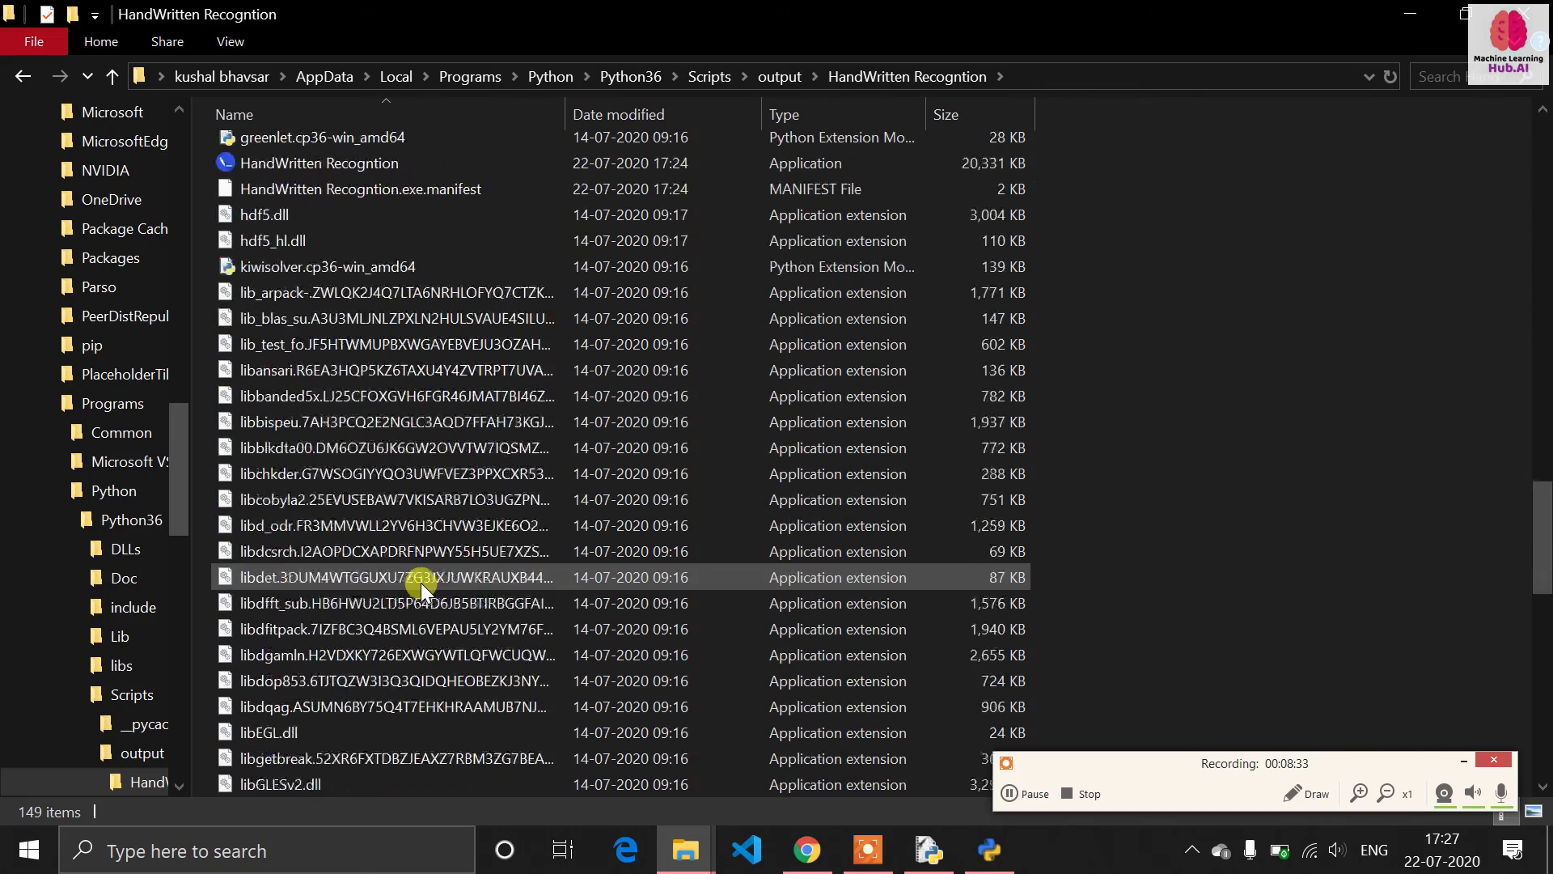
{"action": "scroll", "coordinate": [474, 420], "scroll_direction": "up", "scroll_amount": 3}
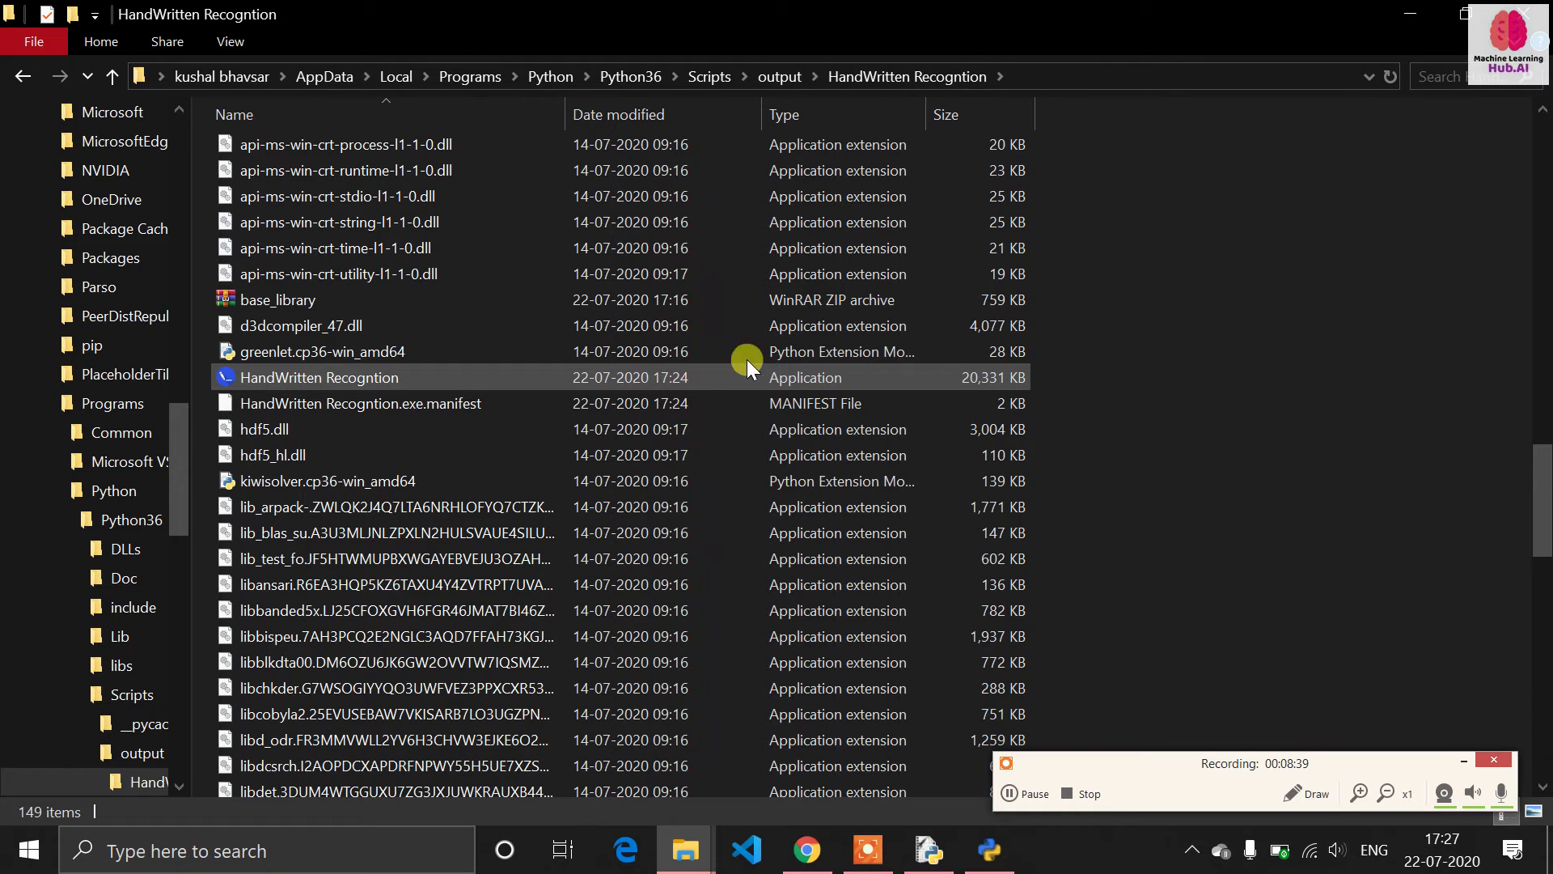
{"action": "scroll", "coordinate": [436, 264], "scroll_direction": "up", "scroll_amount": 2}
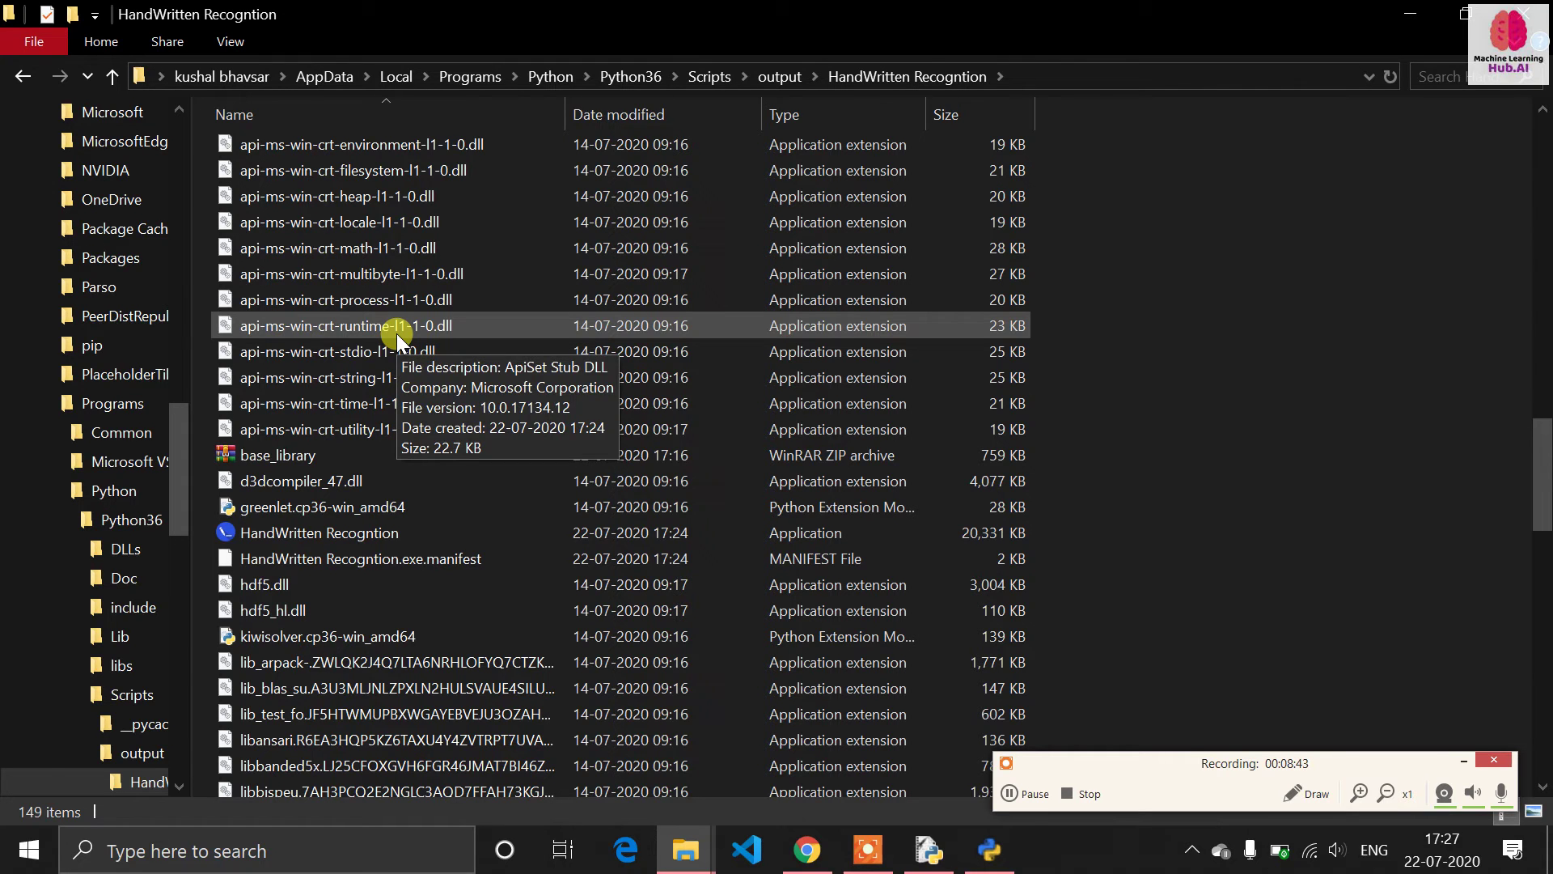
{"action": "scroll", "coordinate": [484, 422], "scroll_direction": "up", "scroll_amount": 1}
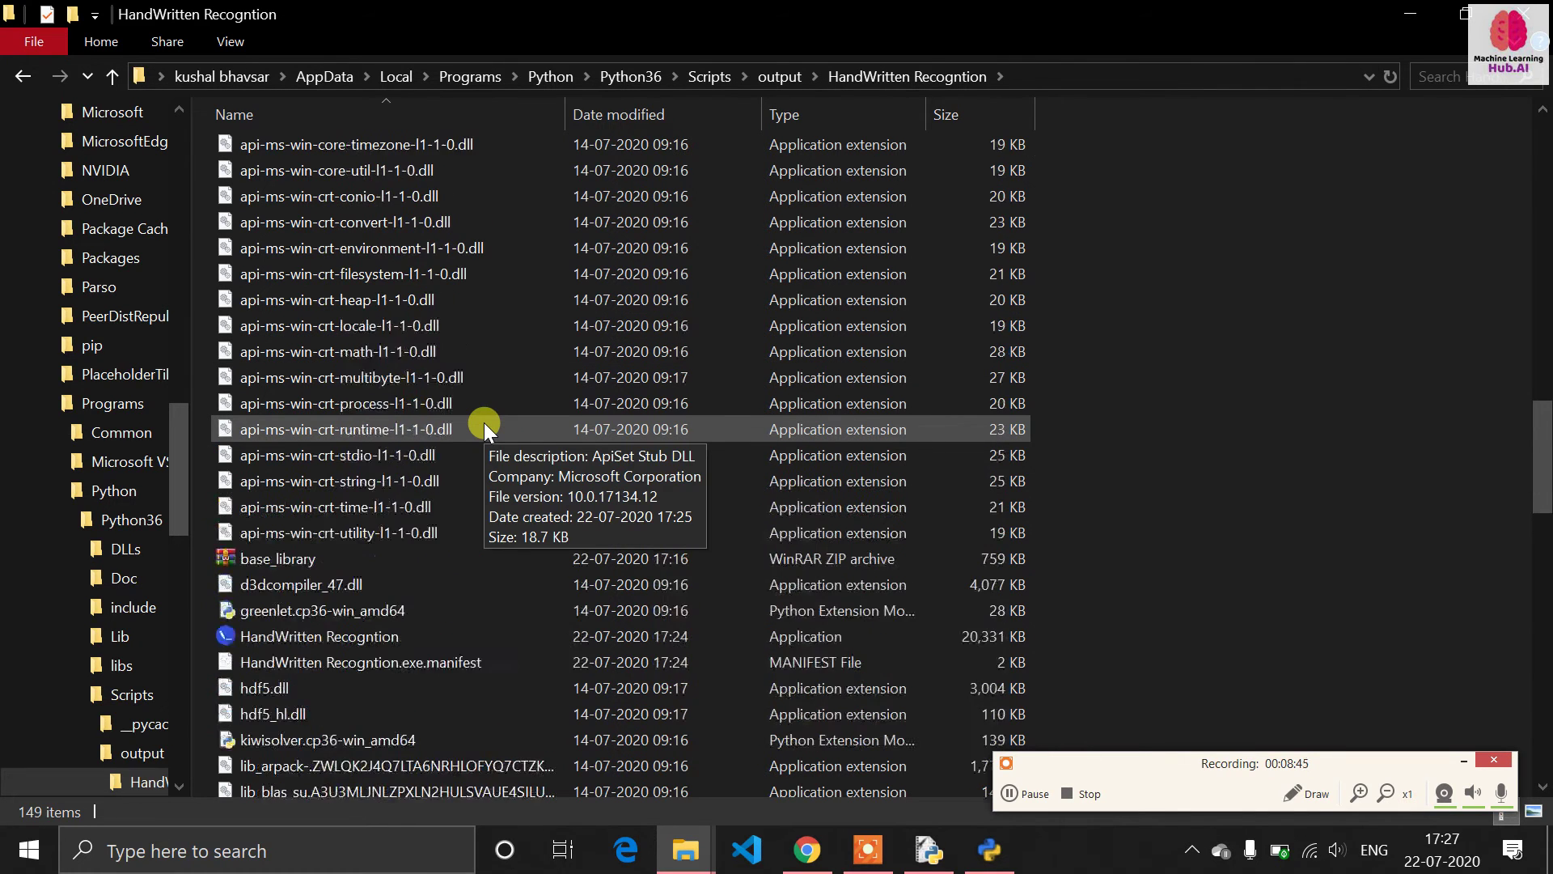
{"action": "scroll", "coordinate": [483, 422], "scroll_direction": "up", "scroll_amount": 6}
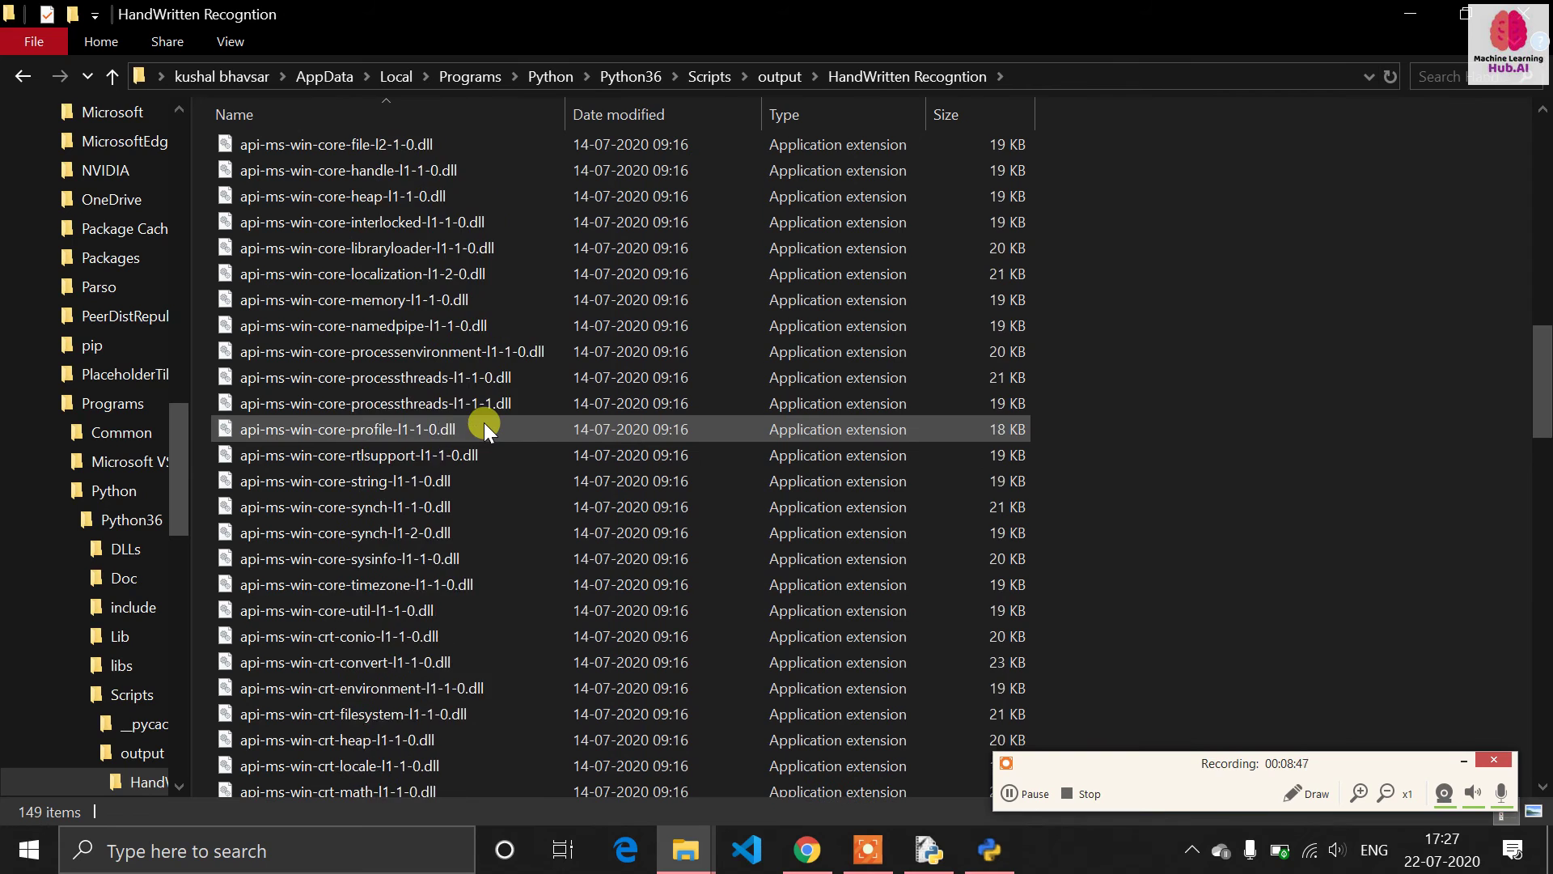
{"action": "scroll", "coordinate": [419, 585], "scroll_direction": "up", "scroll_amount": 4}
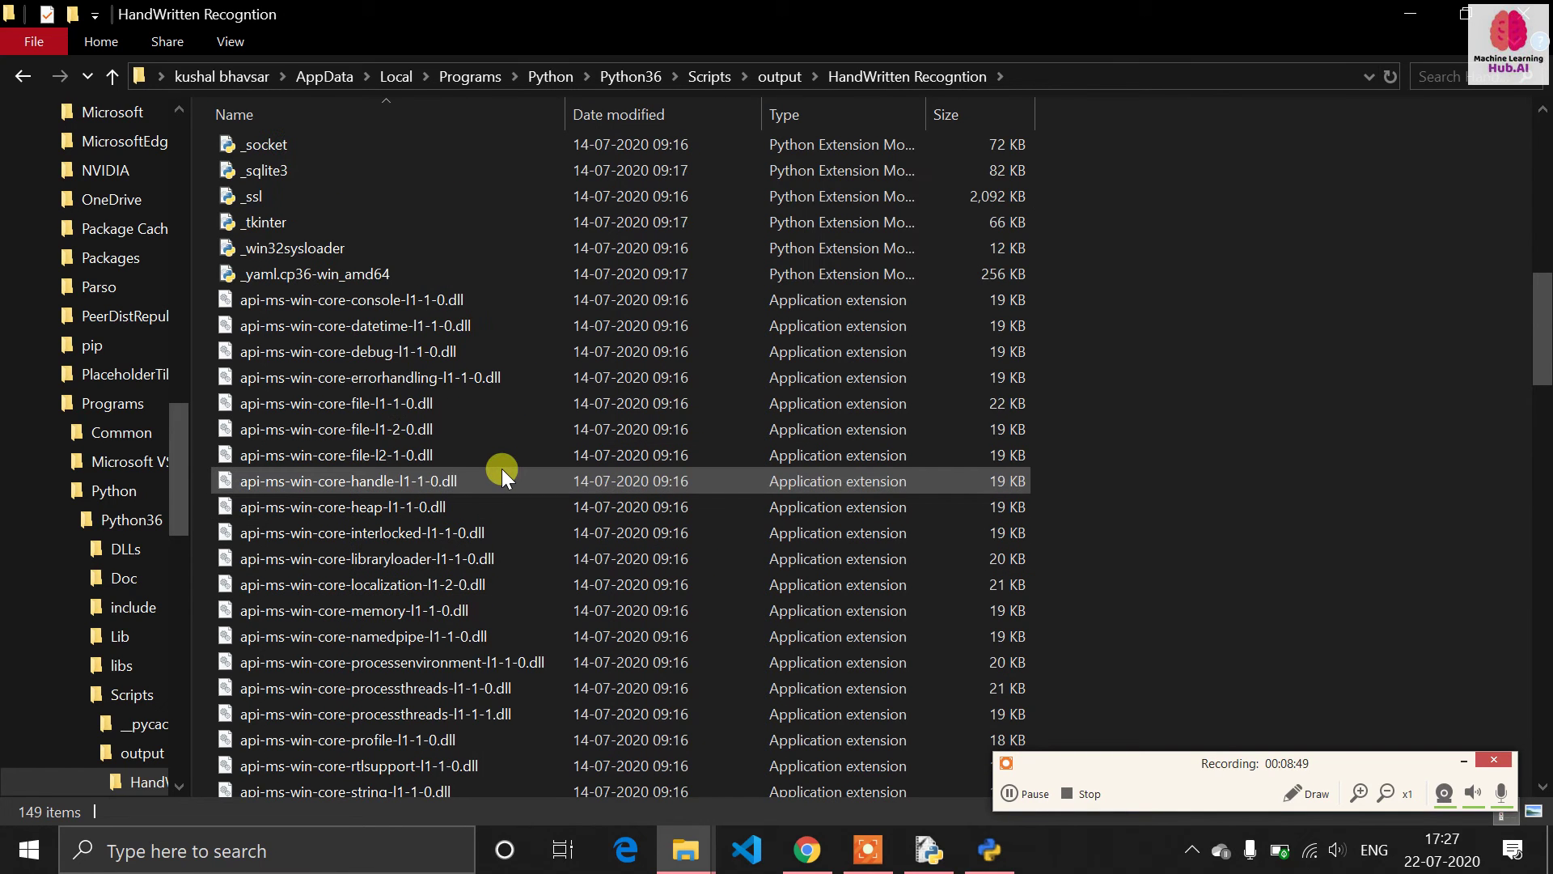
{"action": "mouse_move", "coordinate": [502, 468]}
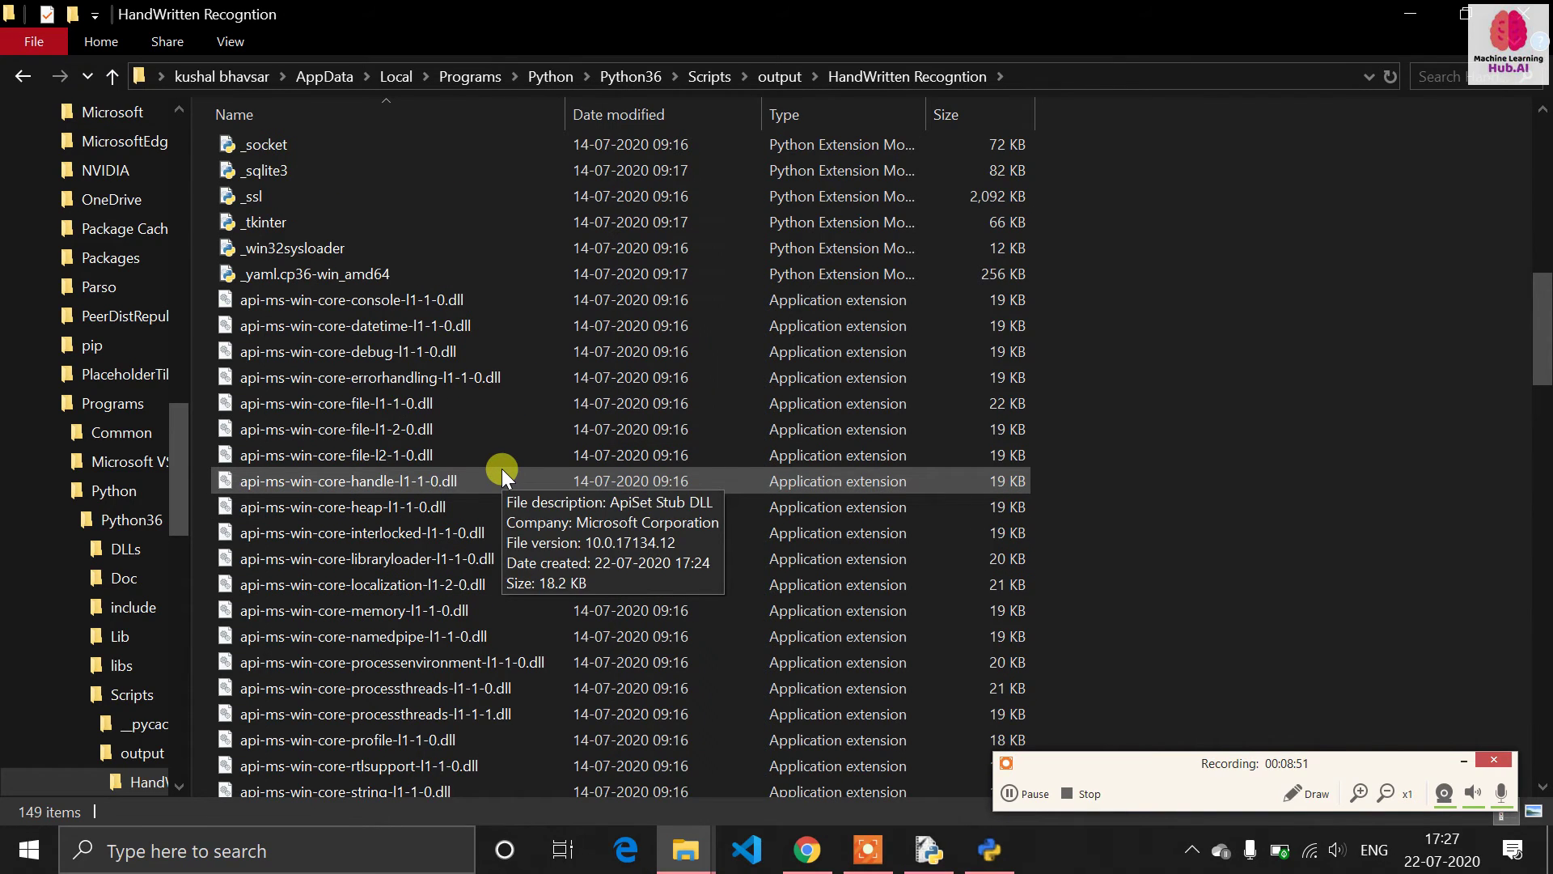
{"action": "scroll", "coordinate": [501, 468], "scroll_direction": "up", "scroll_amount": 4}
{"action": "scroll", "coordinate": [486, 261], "scroll_direction": "up", "scroll_amount": 7}
{"action": "scroll", "coordinate": [485, 260], "scroll_direction": "down", "scroll_amount": 6}
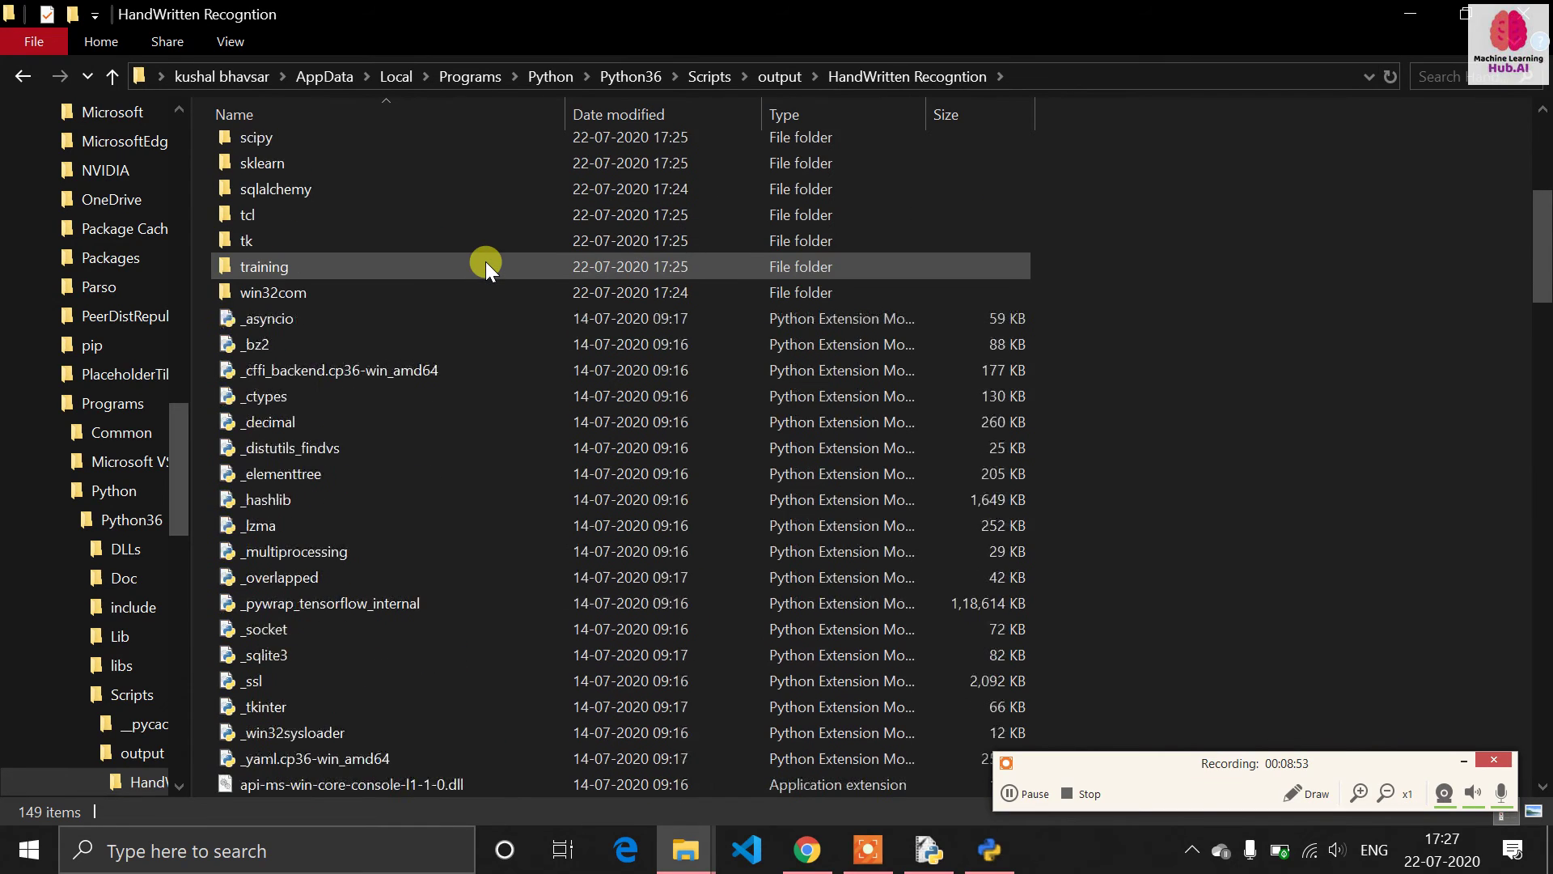
{"action": "scroll", "coordinate": [485, 260], "scroll_direction": "down", "scroll_amount": 8}
{"action": "scroll", "coordinate": [468, 487], "scroll_direction": "down", "scroll_amount": 7}
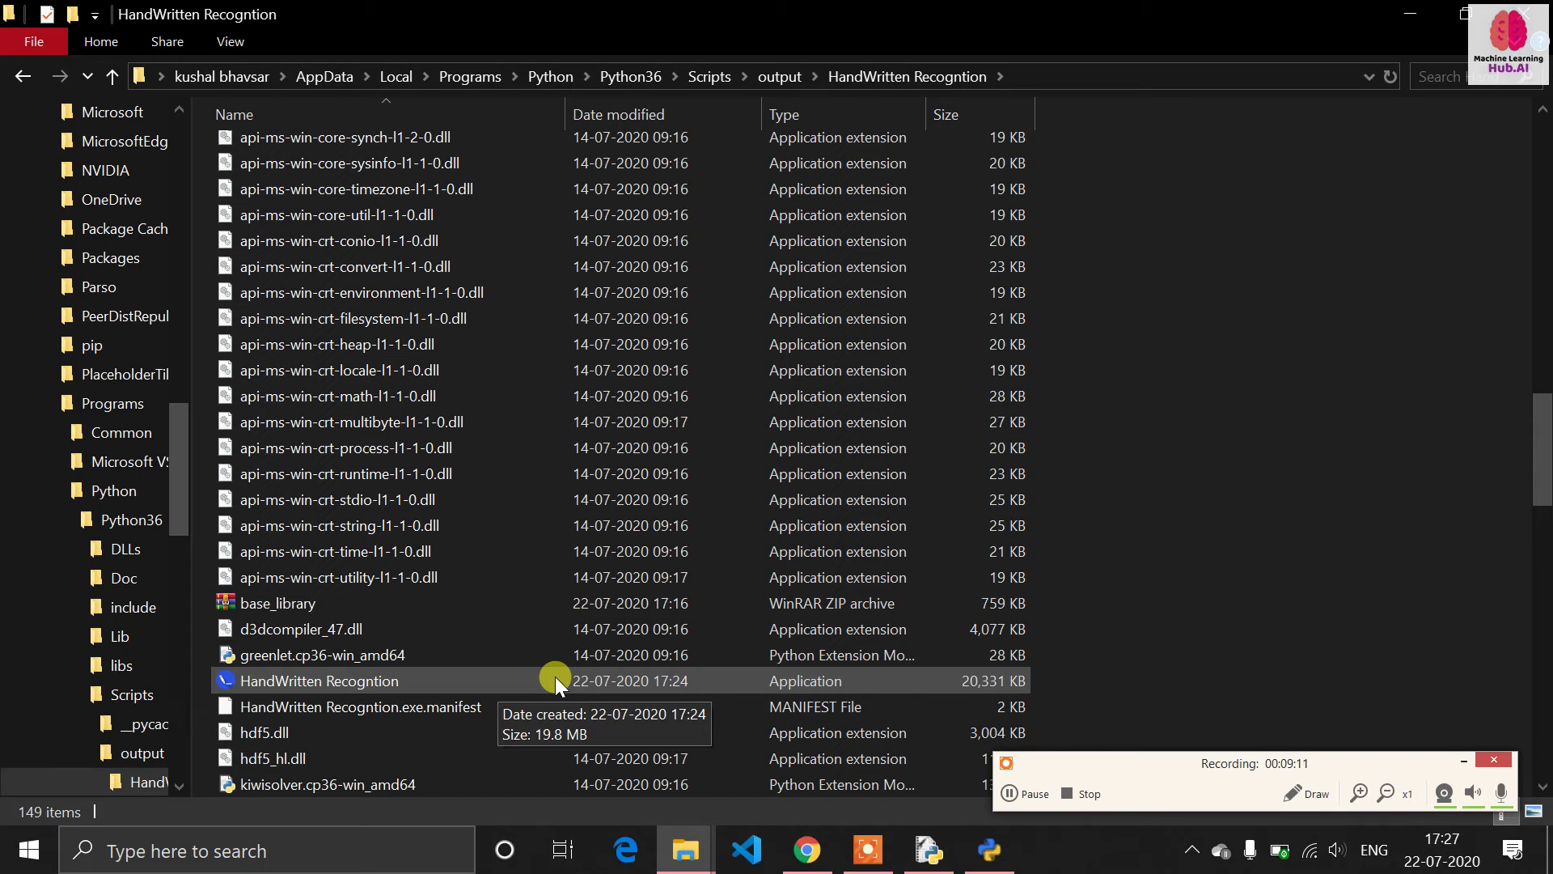
Launch the built HandWritten Recogntion exe, draw a 5, and get its prediction
{"action": "double_click", "coordinate": [477, 686]}
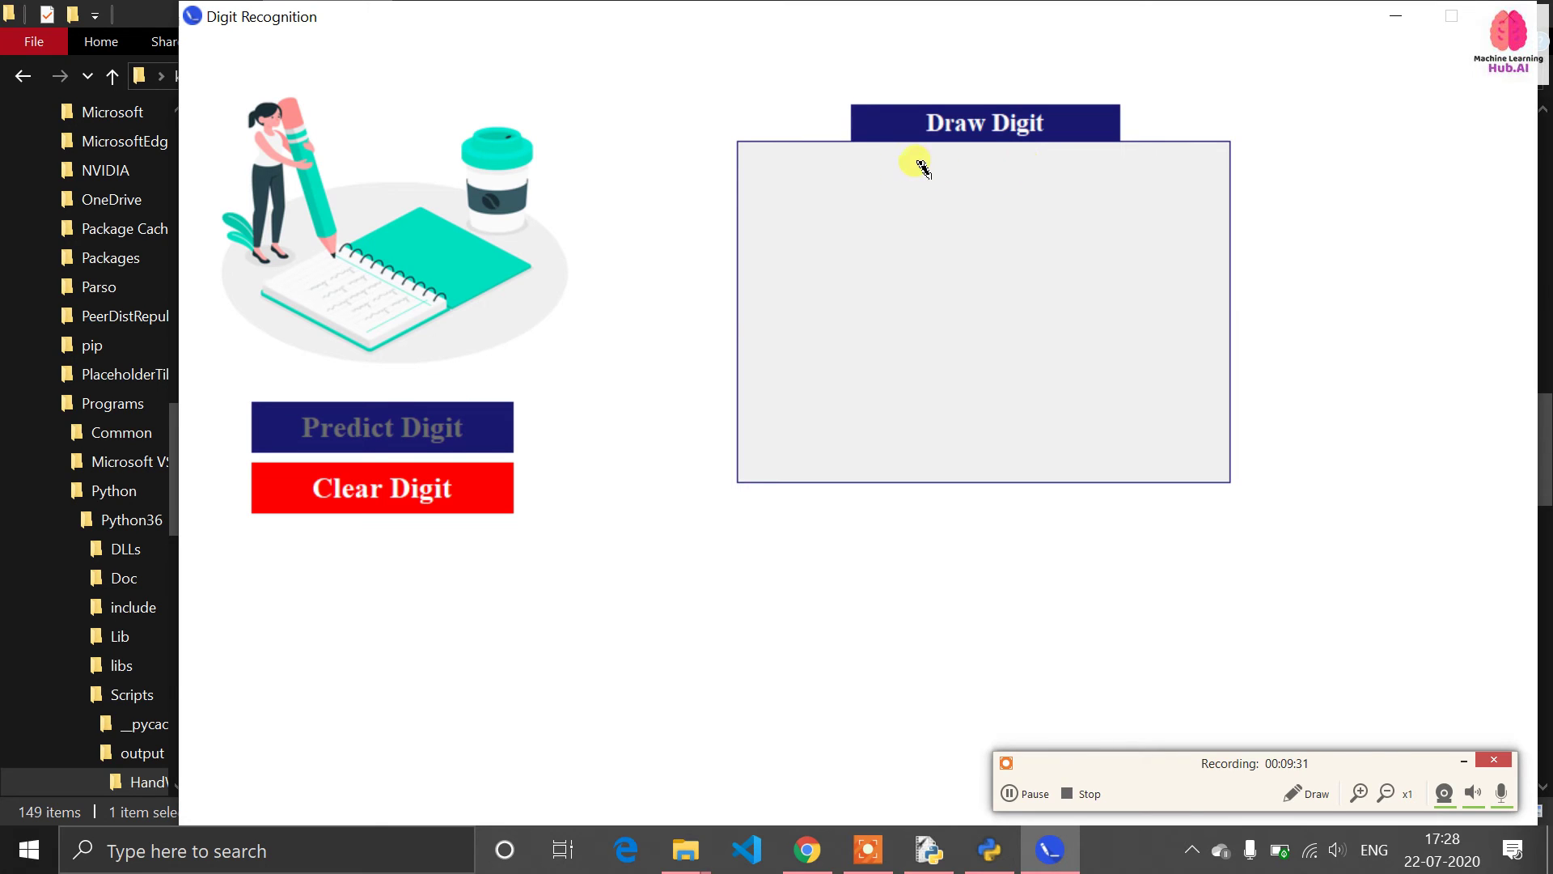
{"action": "mouse_move", "coordinate": [1056, 164]}
{"action": "left_mouse_down"}
{"action": "mouse_move", "coordinate": [901, 166]}
{"action": "mouse_move", "coordinate": [920, 279]}
{"action": "mouse_move", "coordinate": [1083, 302]}
{"action": "mouse_move", "coordinate": [1062, 378]}
{"action": "mouse_move", "coordinate": [890, 398]}
{"action": "left_mouse_up"}
{"action": "left_click", "coordinate": [434, 426]}
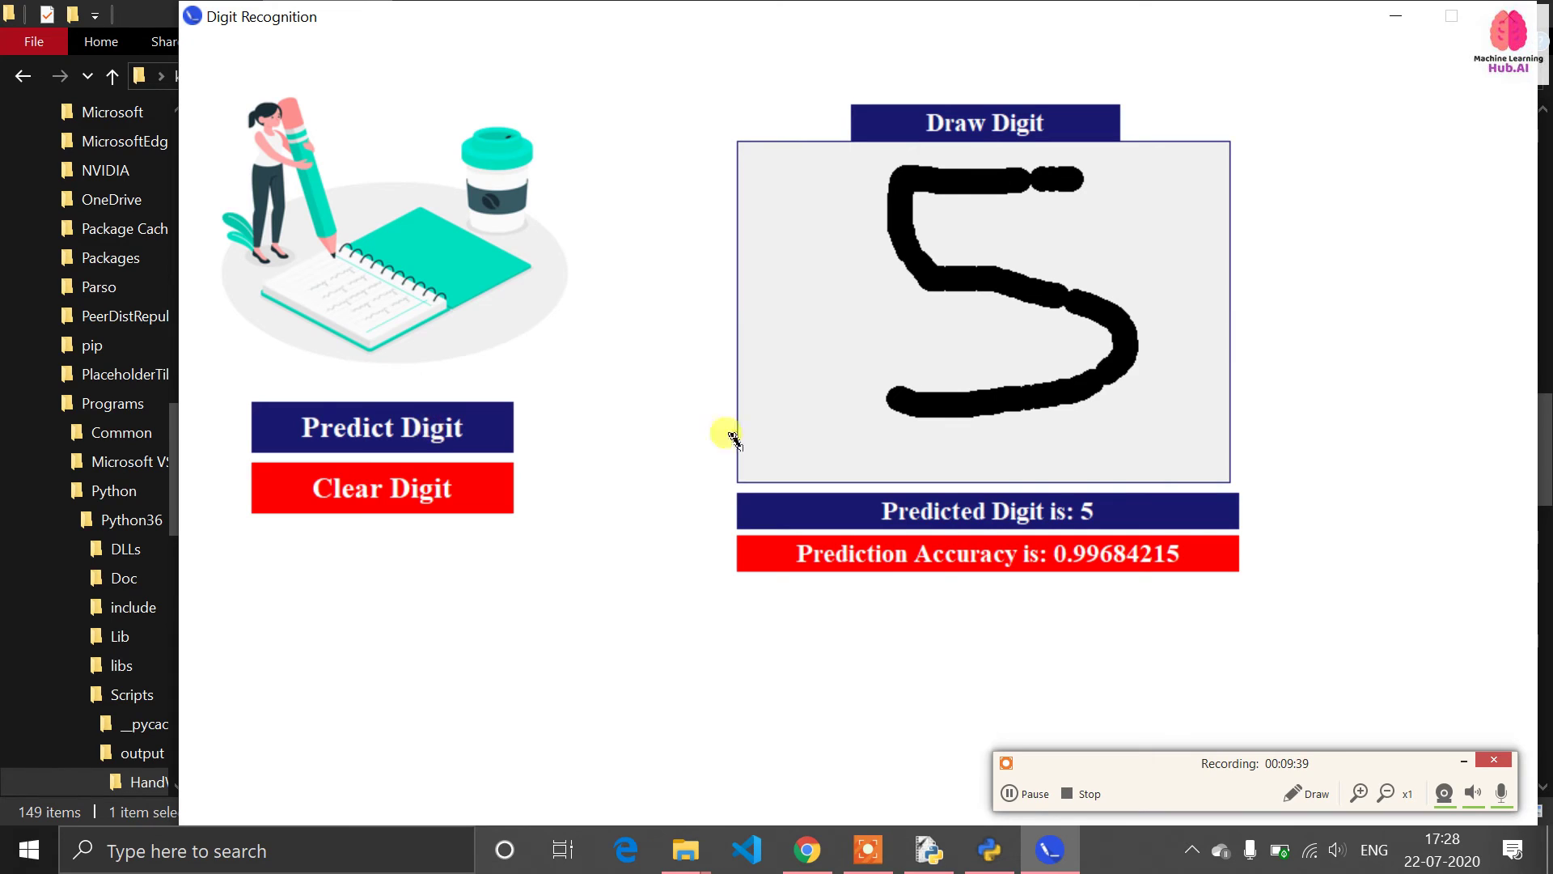
Clear the canvas, draw a 7, predict it, then close the Digit Recognition app
{"action": "left_click", "coordinate": [405, 502]}
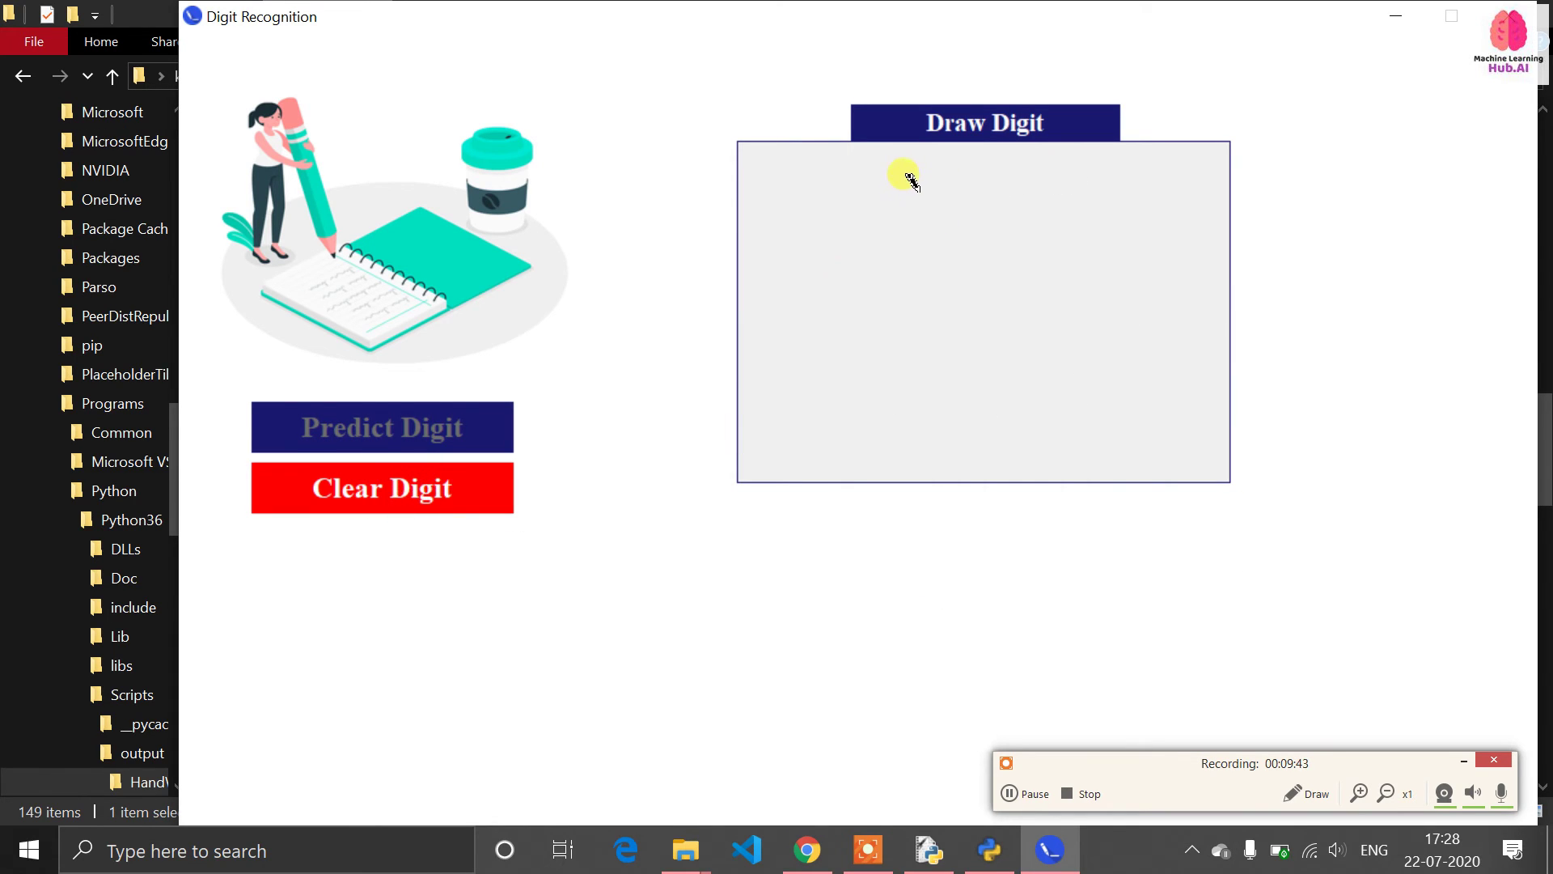
{"action": "mouse_move", "coordinate": [911, 191]}
{"action": "left_mouse_down"}
{"action": "mouse_move", "coordinate": [1123, 181]}
{"action": "mouse_move", "coordinate": [1036, 421]}
{"action": "left_mouse_up"}
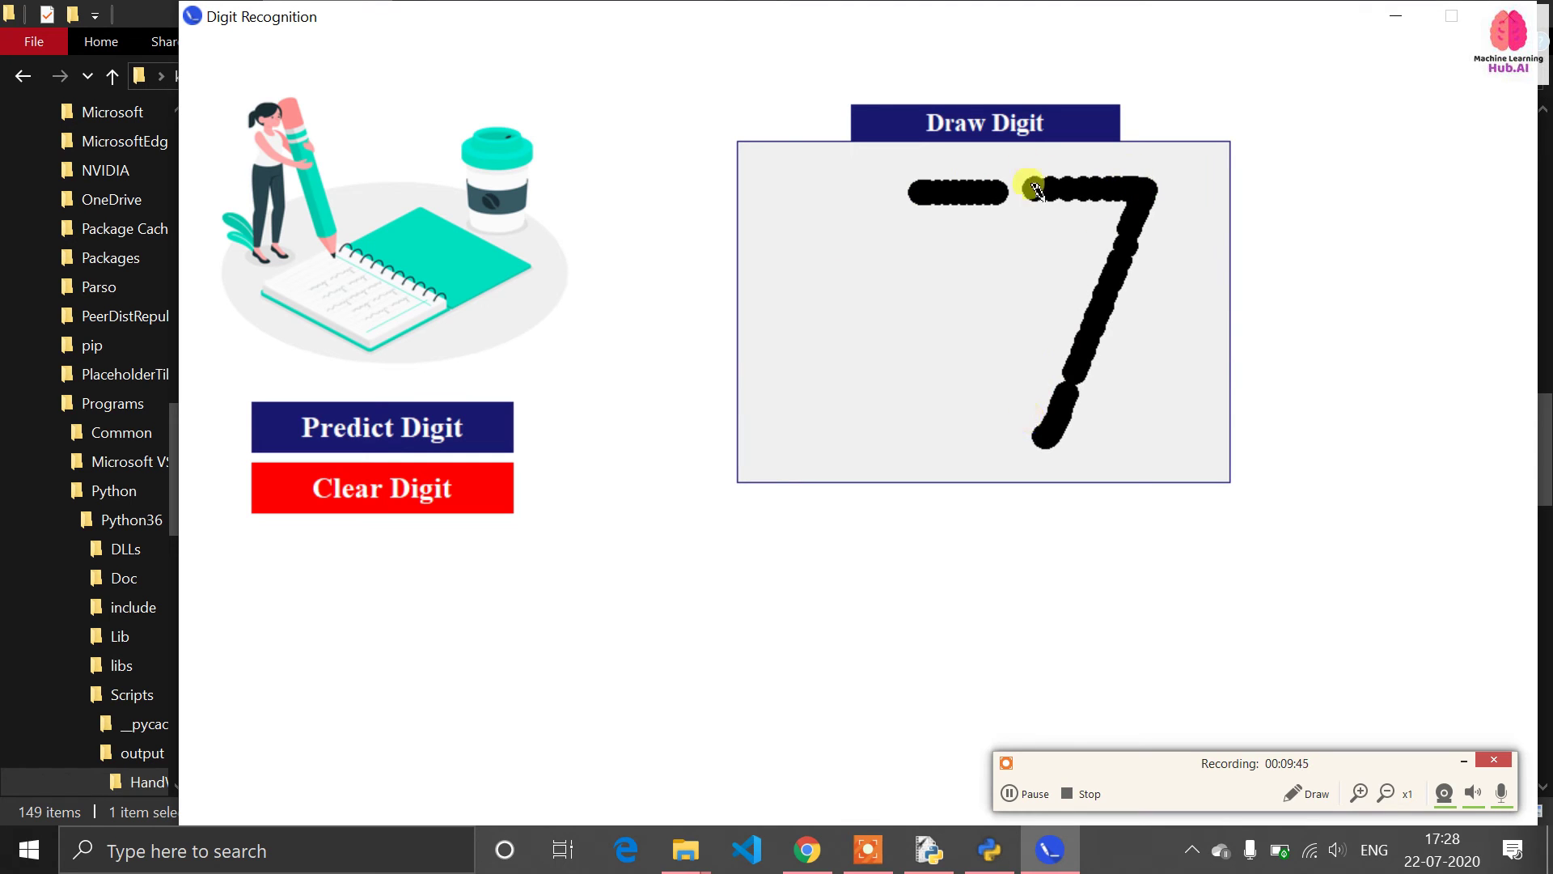
{"action": "left_click_drag", "start_coordinate": [975, 191], "coordinate": [1045, 186]}
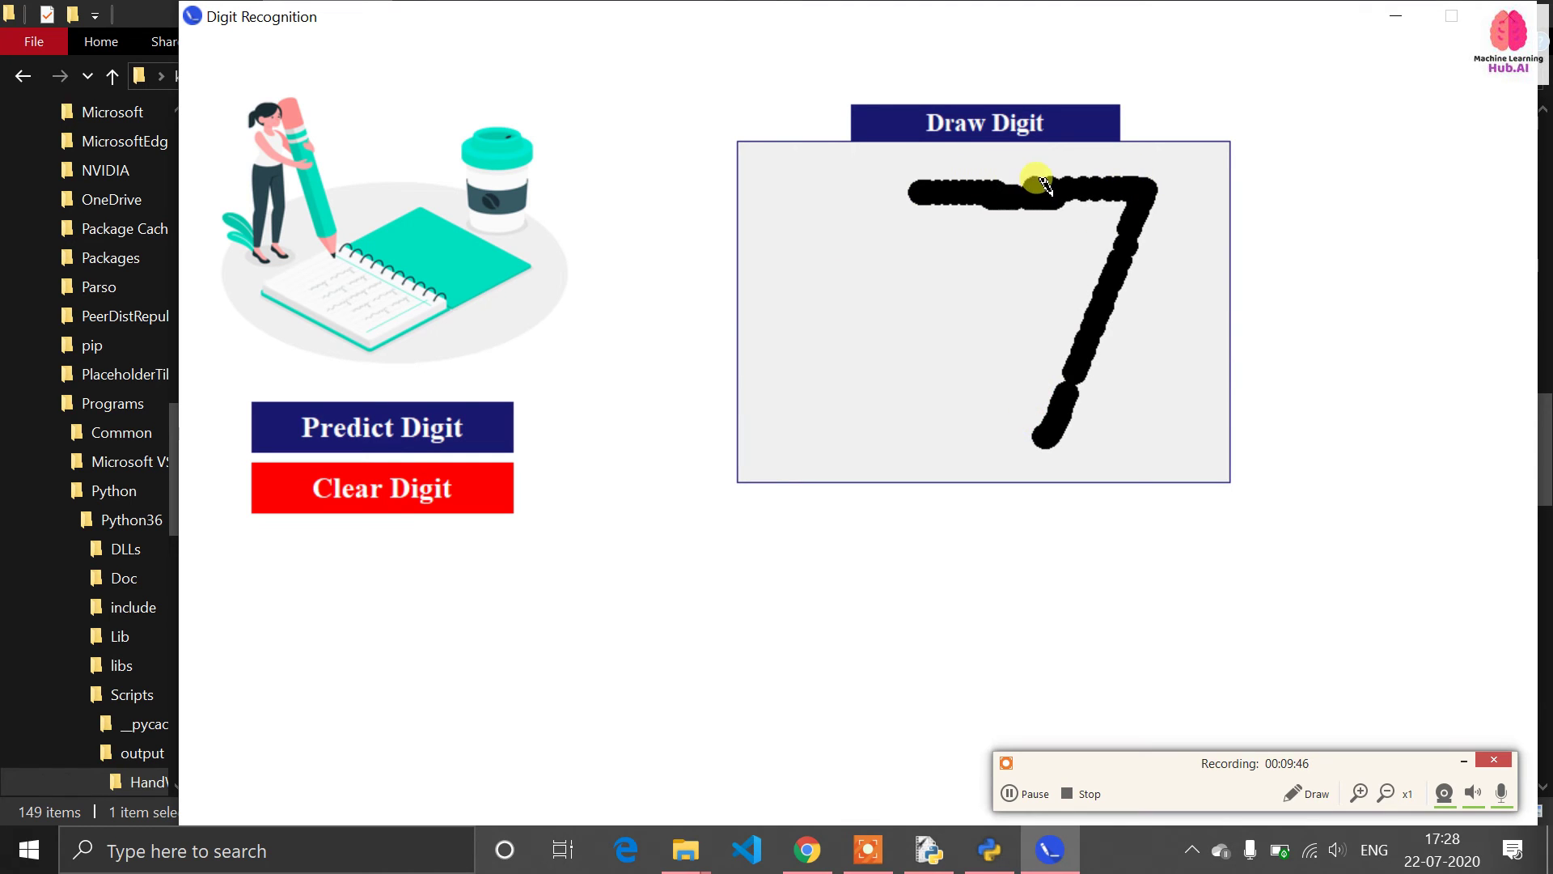
{"action": "left_click", "coordinate": [430, 414]}
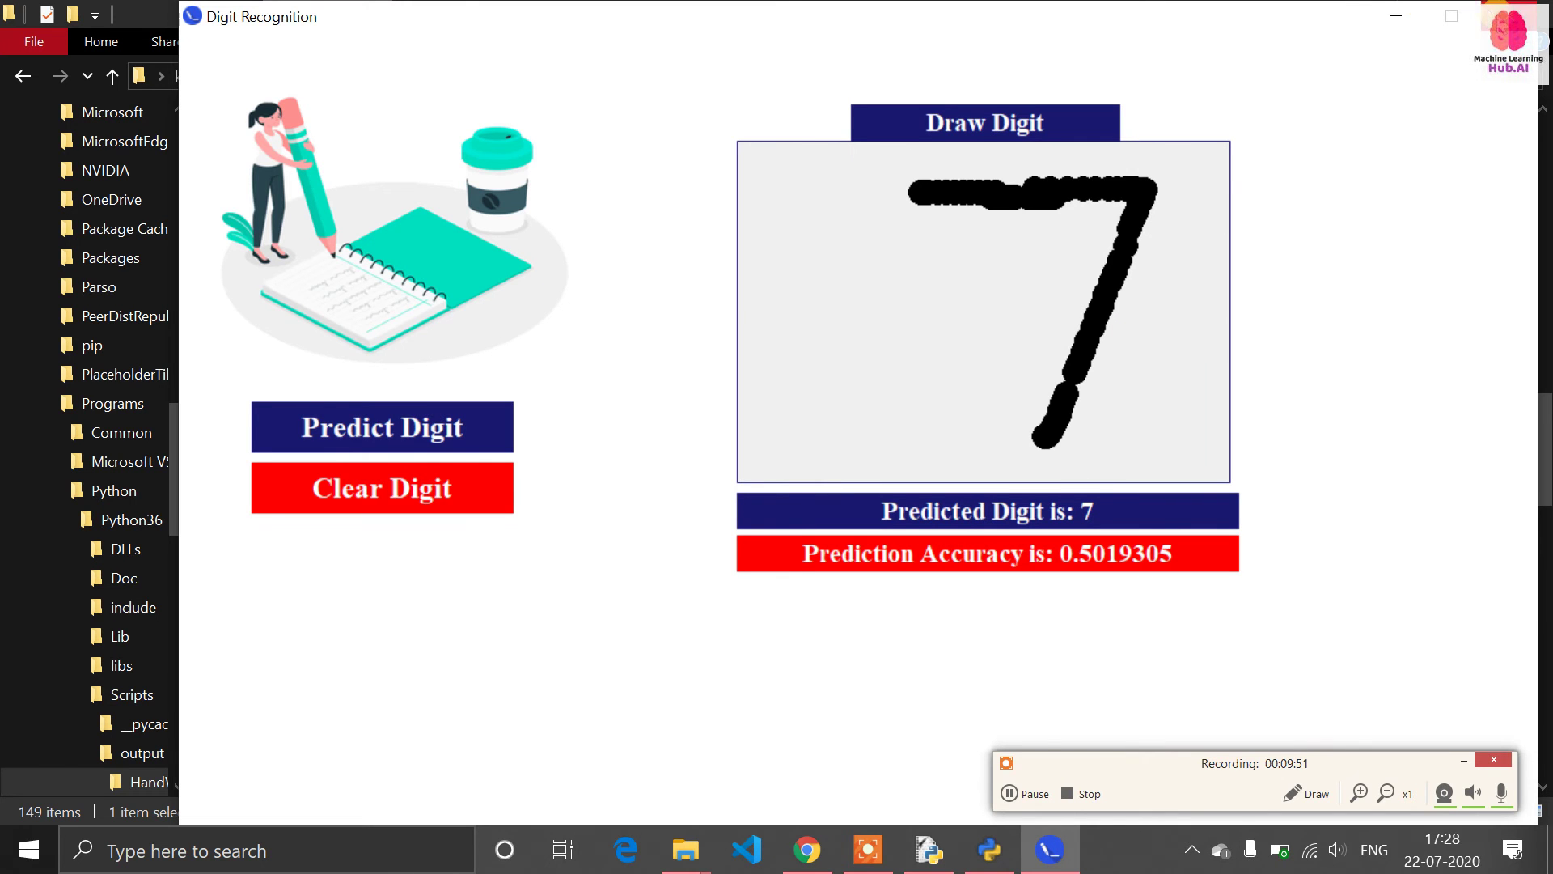
{"action": "left_click", "coordinate": [1509, 14]}
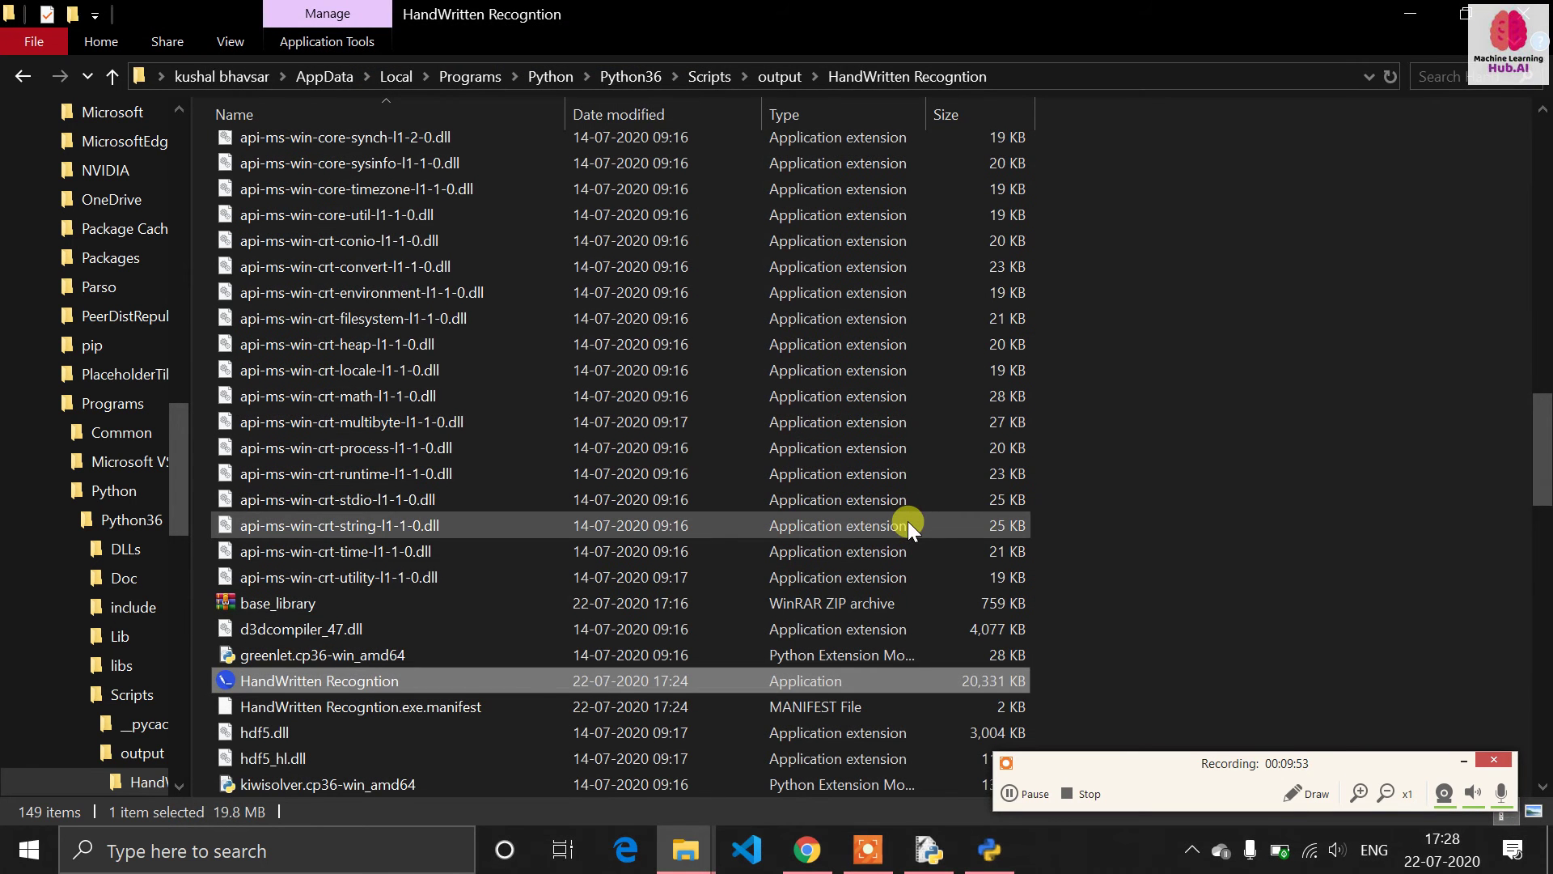
Go back to the output folder and reopen the HandWritten Recogntion build folder
{"action": "left_click", "coordinate": [778, 76]}
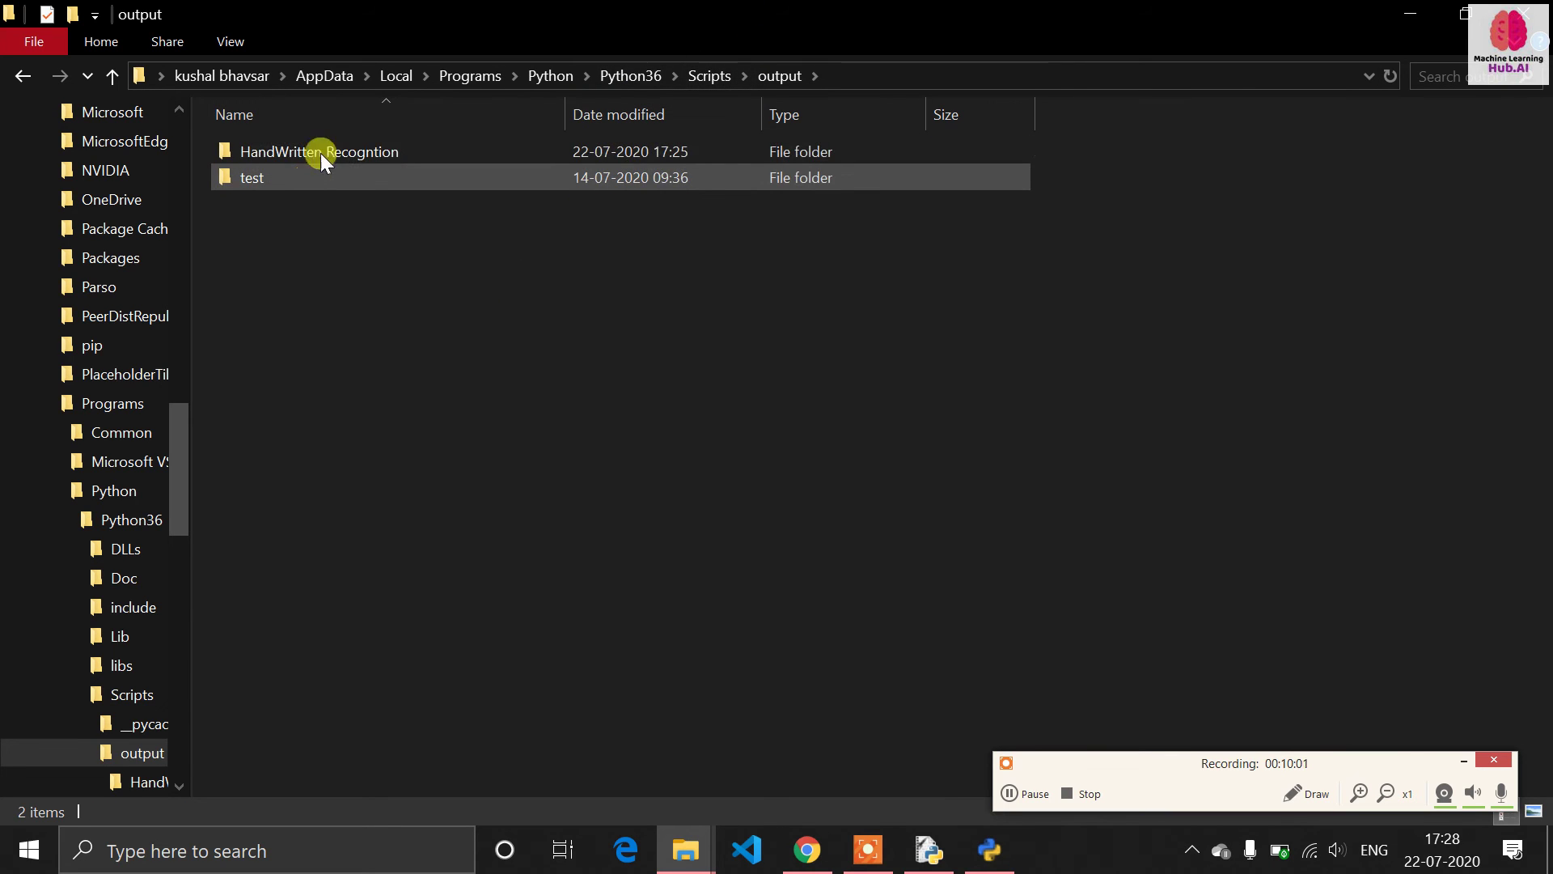
{"action": "double_click", "coordinate": [644, 157]}
{"action": "scroll", "coordinate": [633, 499], "scroll_direction": "down", "scroll_amount": 1}
{"action": "scroll", "coordinate": [632, 498], "scroll_direction": "down", "scroll_amount": 10}
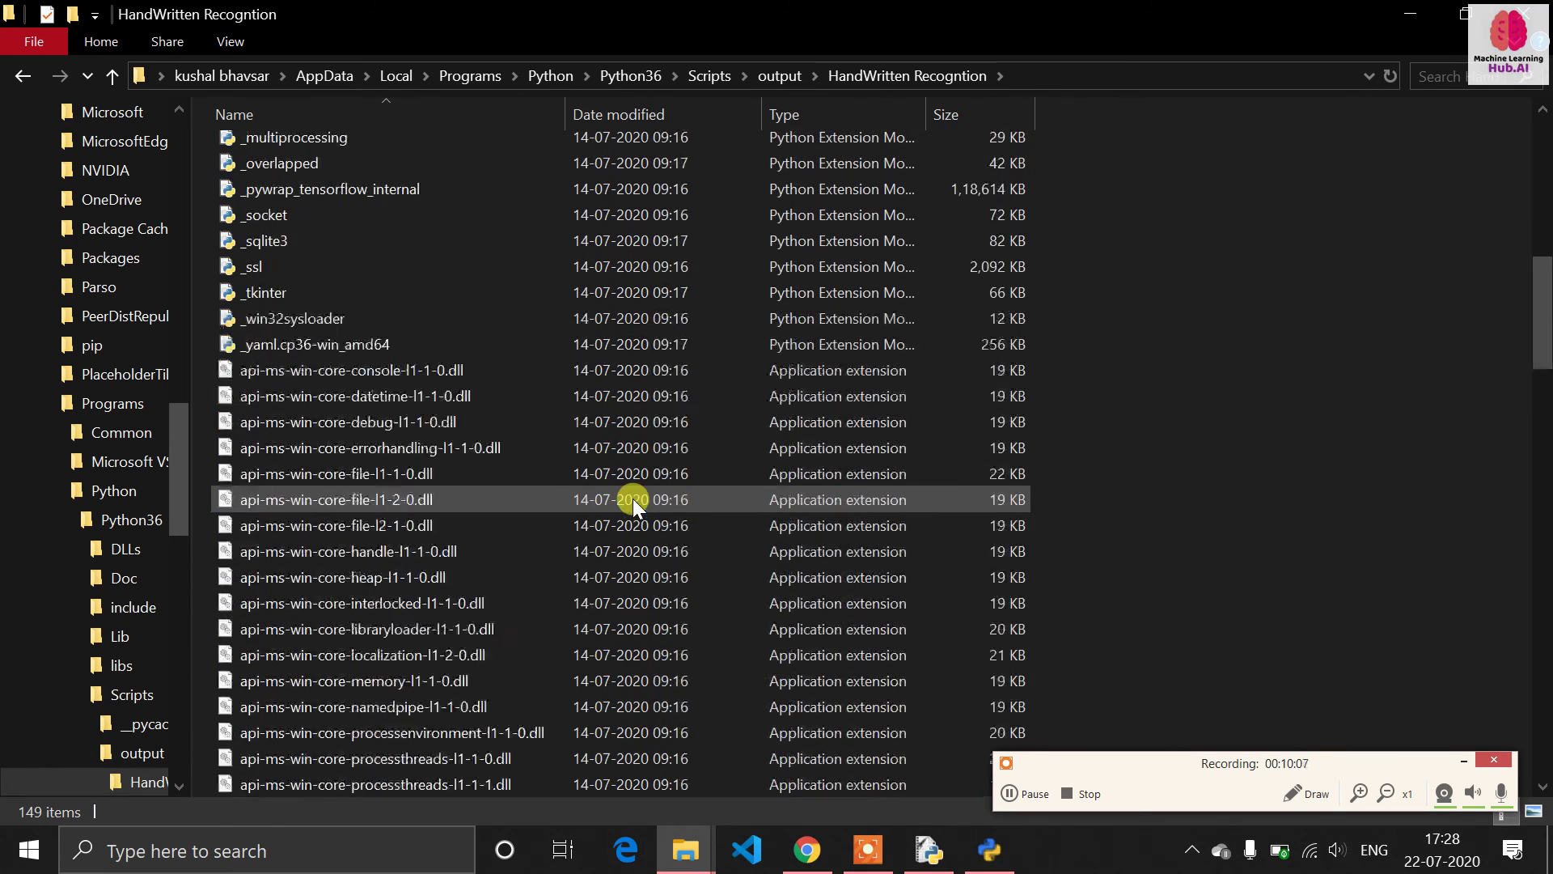
{"action": "scroll", "coordinate": [474, 772], "scroll_direction": "down", "scroll_amount": 17}
{"action": "scroll", "coordinate": [547, 438], "scroll_direction": "down", "scroll_amount": 6}
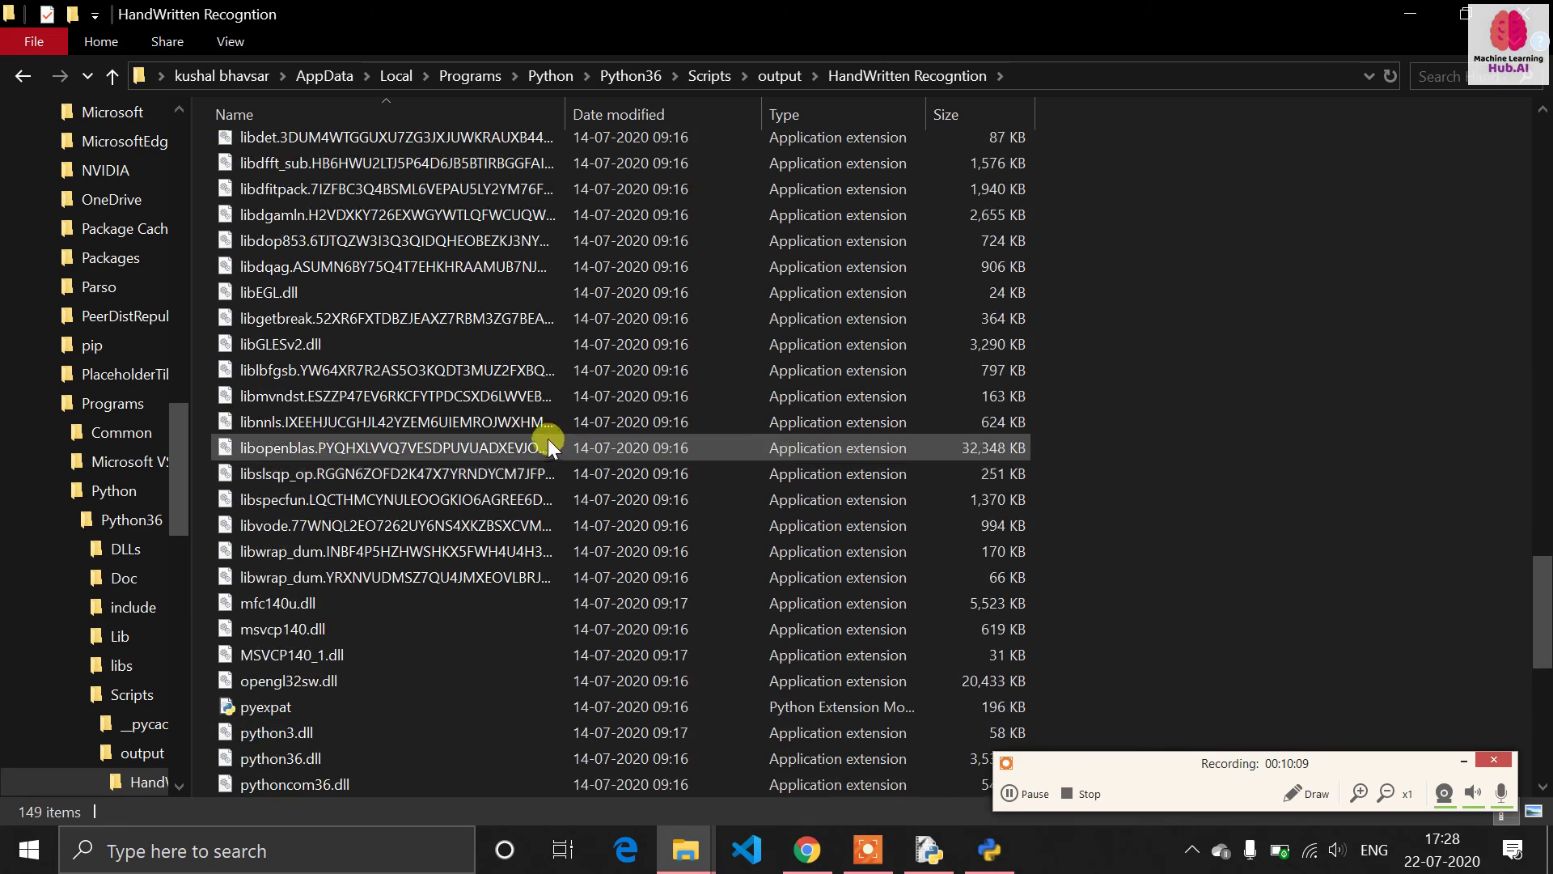
{"action": "scroll", "coordinate": [547, 438], "scroll_direction": "up", "scroll_amount": 7}
{"action": "scroll", "coordinate": [546, 438], "scroll_direction": "up", "scroll_amount": 2}
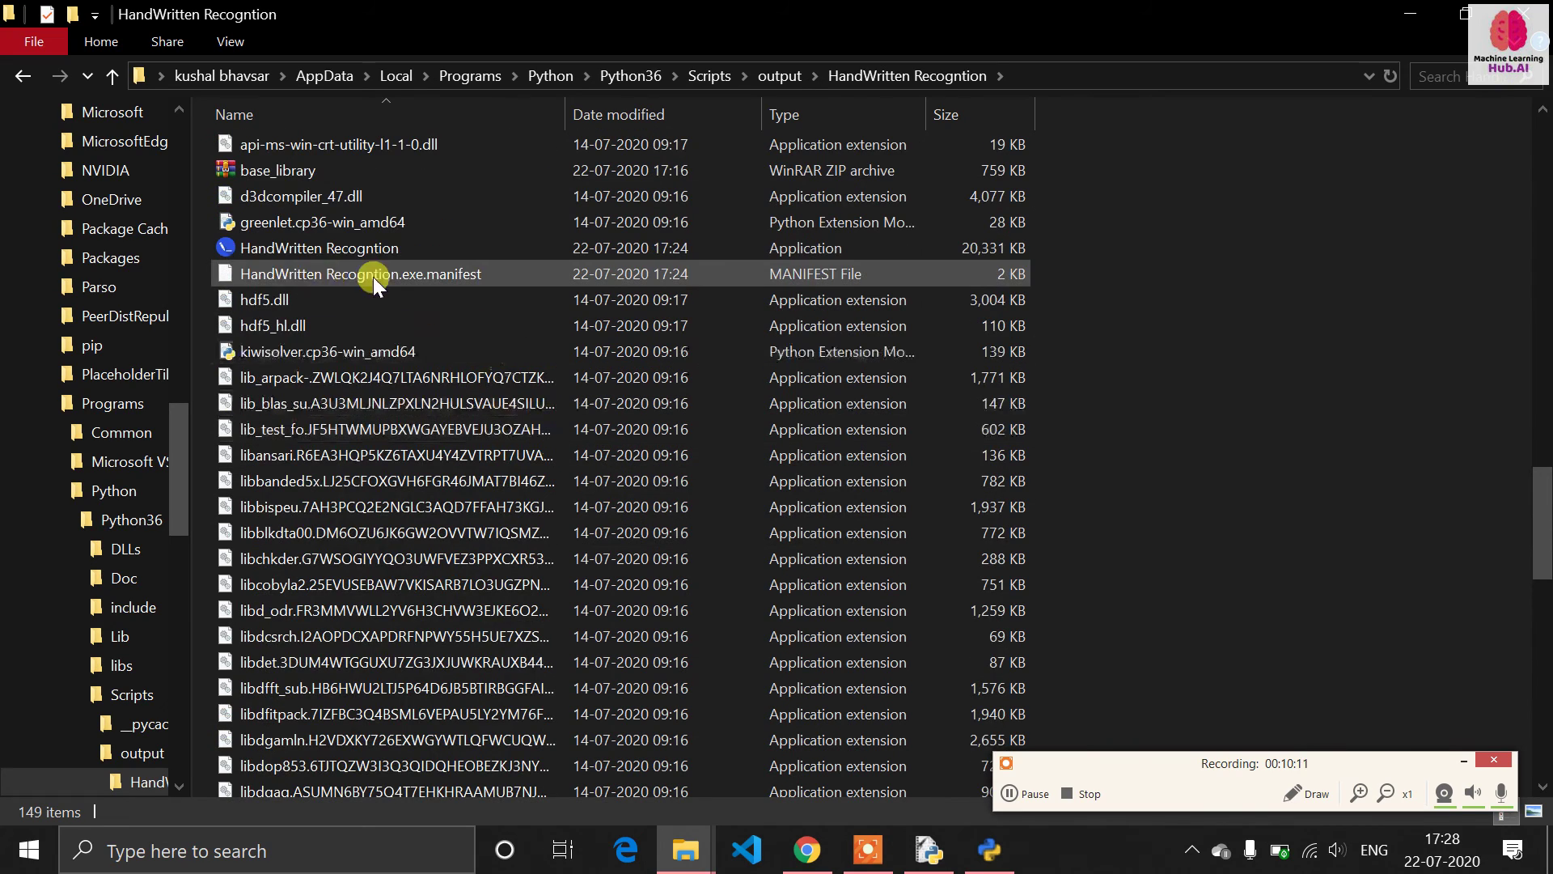
Relaunch the built app, close it, and minimize all windows to show the desktop
{"action": "double_click", "coordinate": [246, 249]}
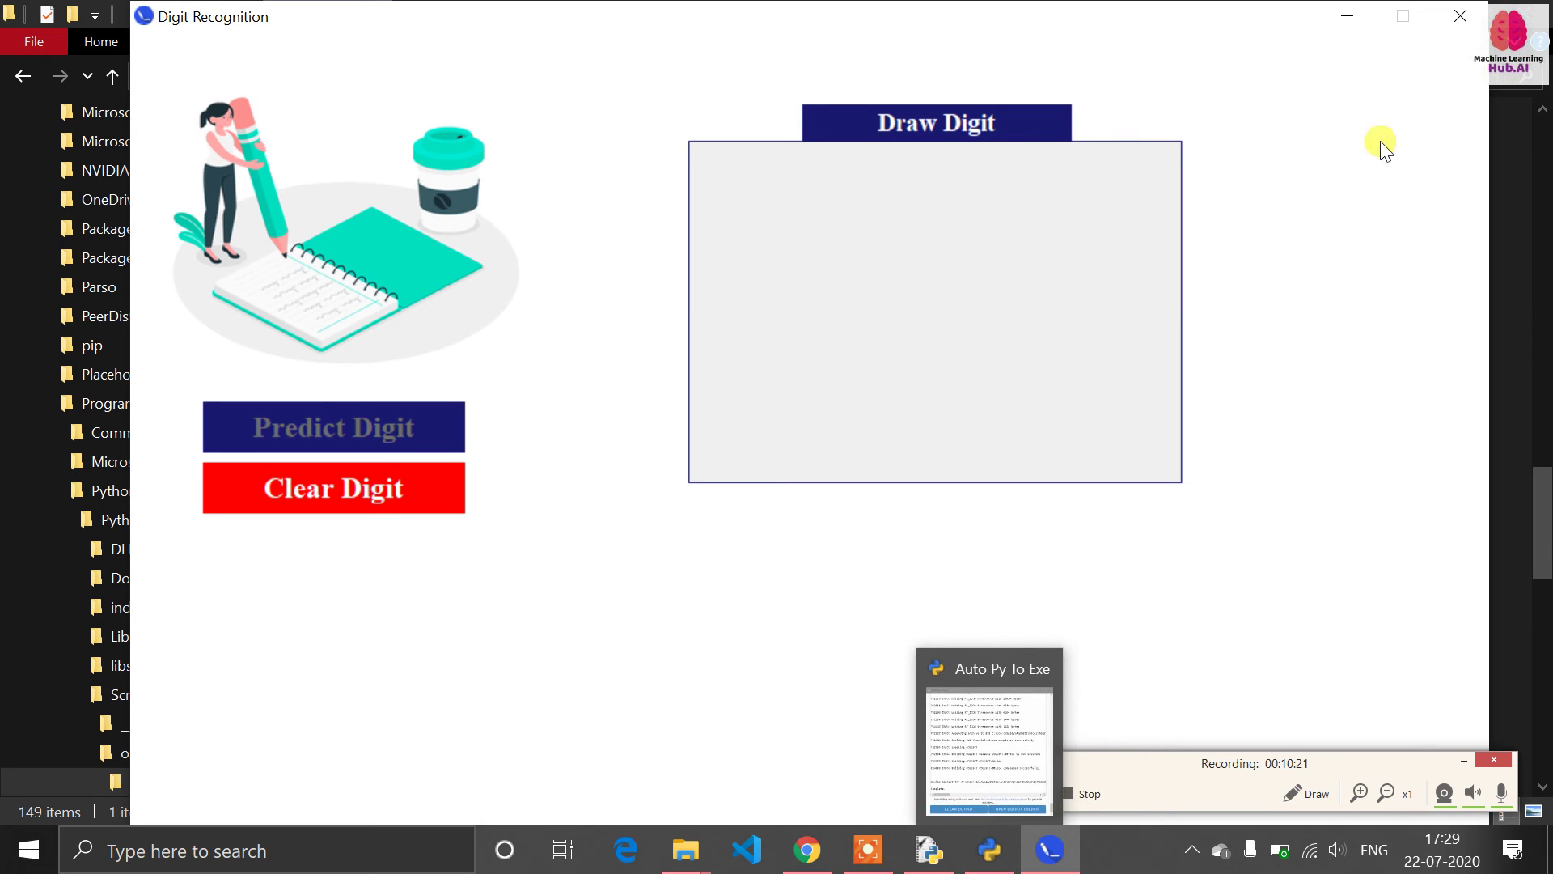
{"action": "left_click", "coordinate": [1456, 15]}
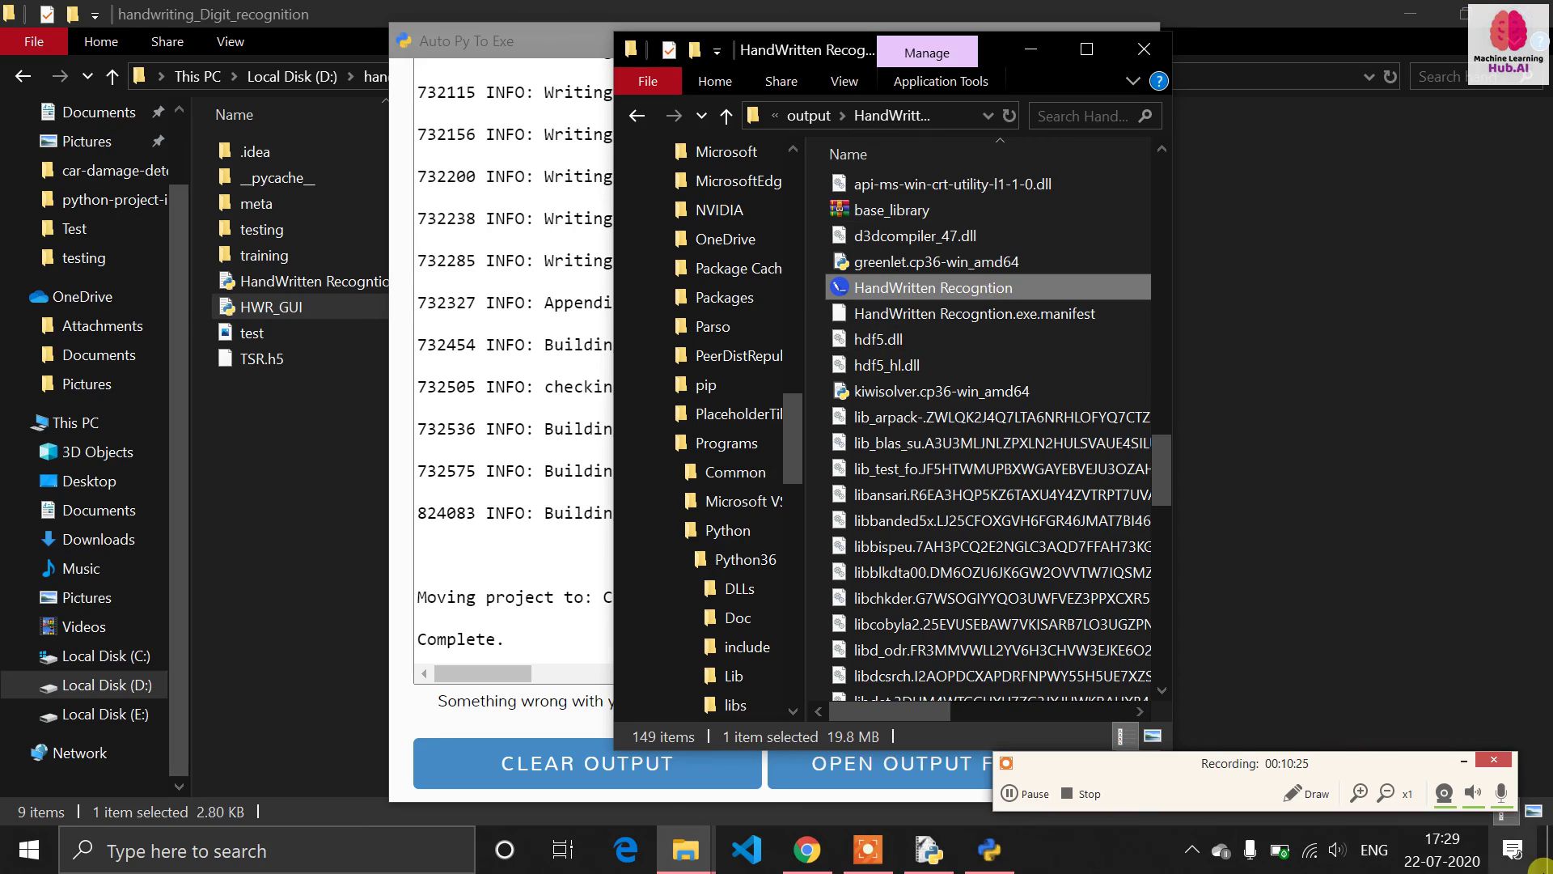
{"action": "left_click", "coordinate": [1549, 849]}
Move the HandWritten Recogntion exe to the desktop, run it, and dismiss the Python DLL error
{"action": "left_click", "coordinate": [665, 864]}
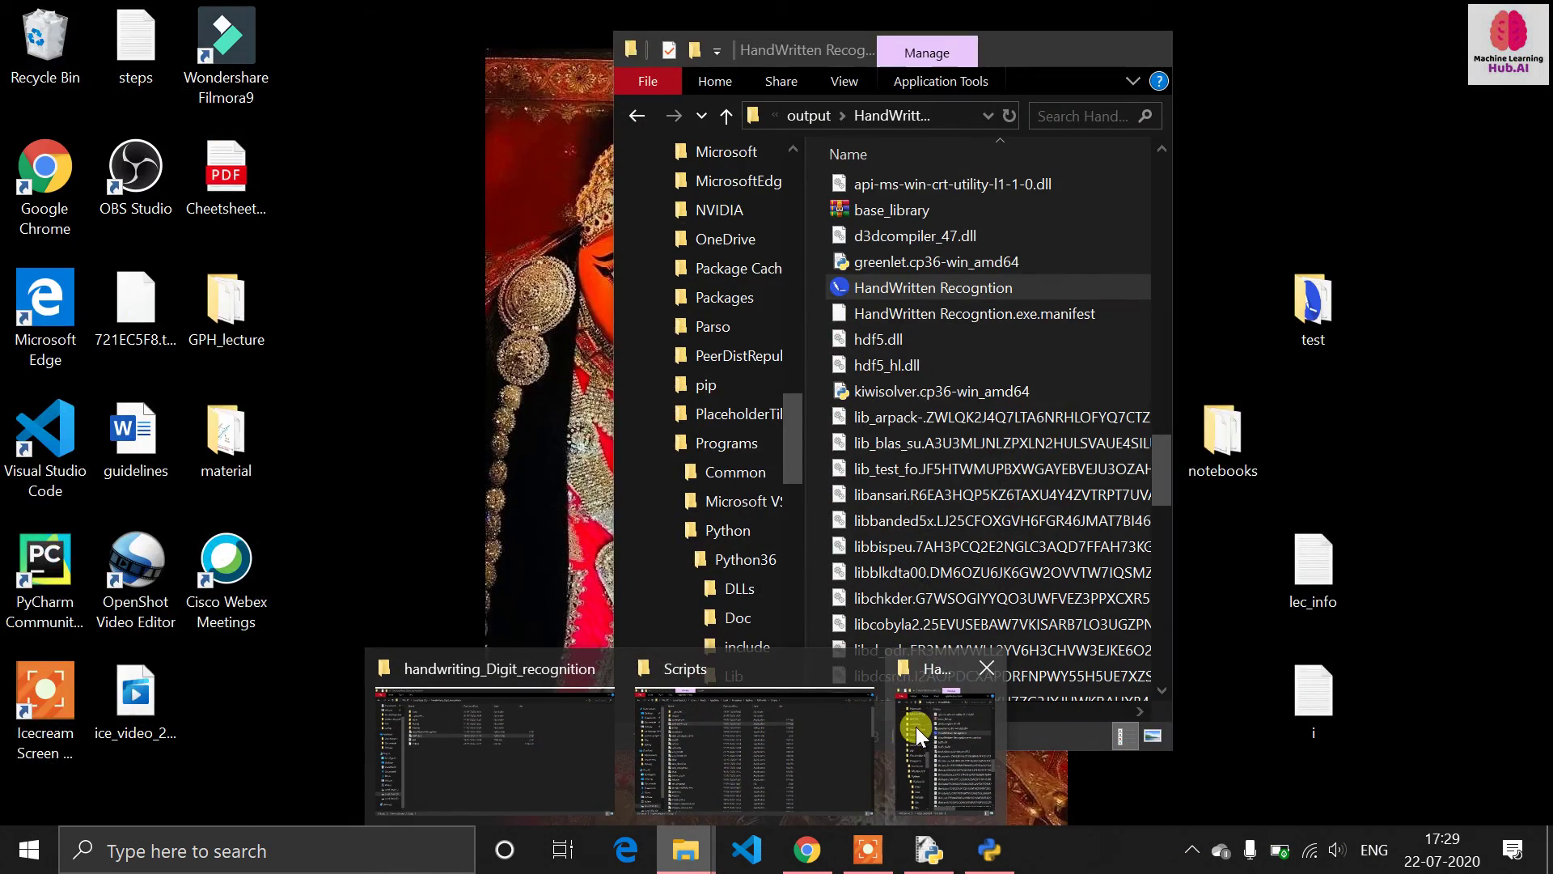
{"action": "left_click", "coordinate": [916, 726]}
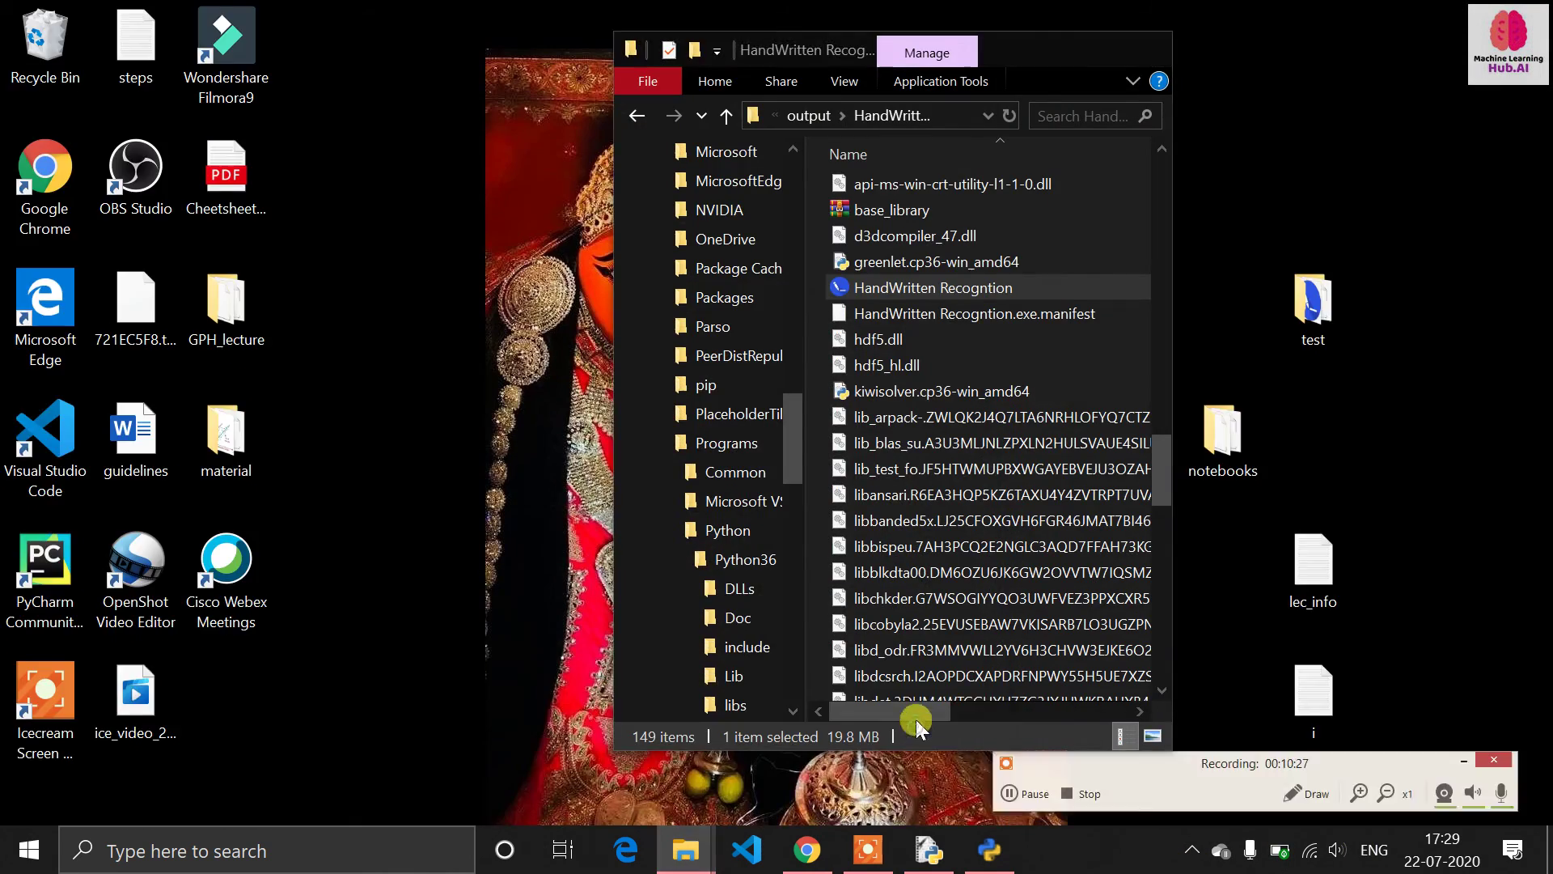
{"action": "left_click_drag", "start_coordinate": [905, 282], "coordinate": [1282, 203]}
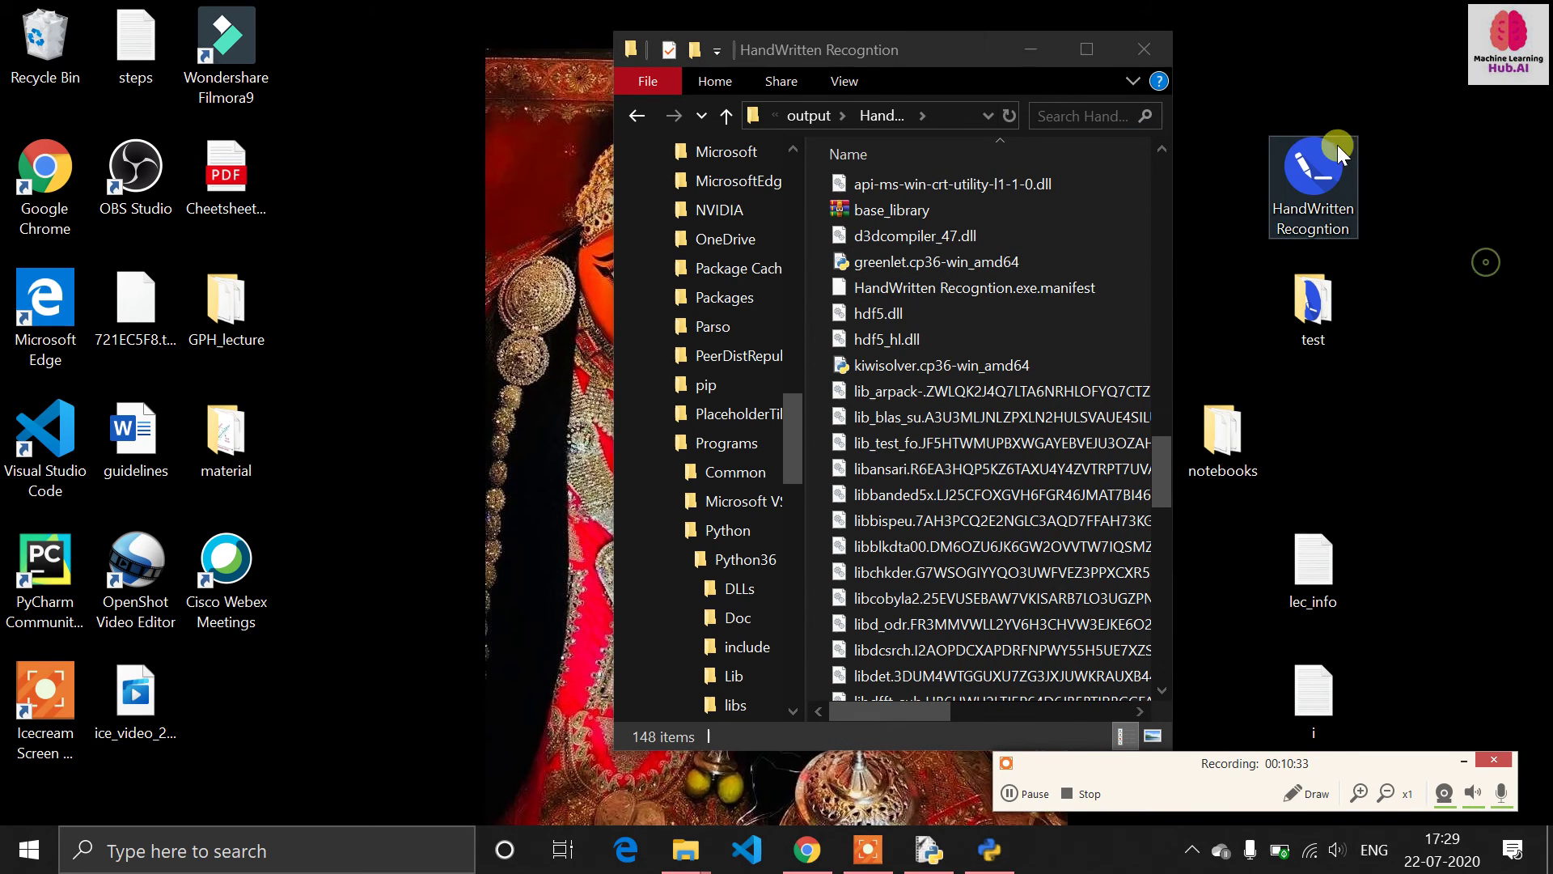
{"action": "double_click", "coordinate": [1322, 168]}
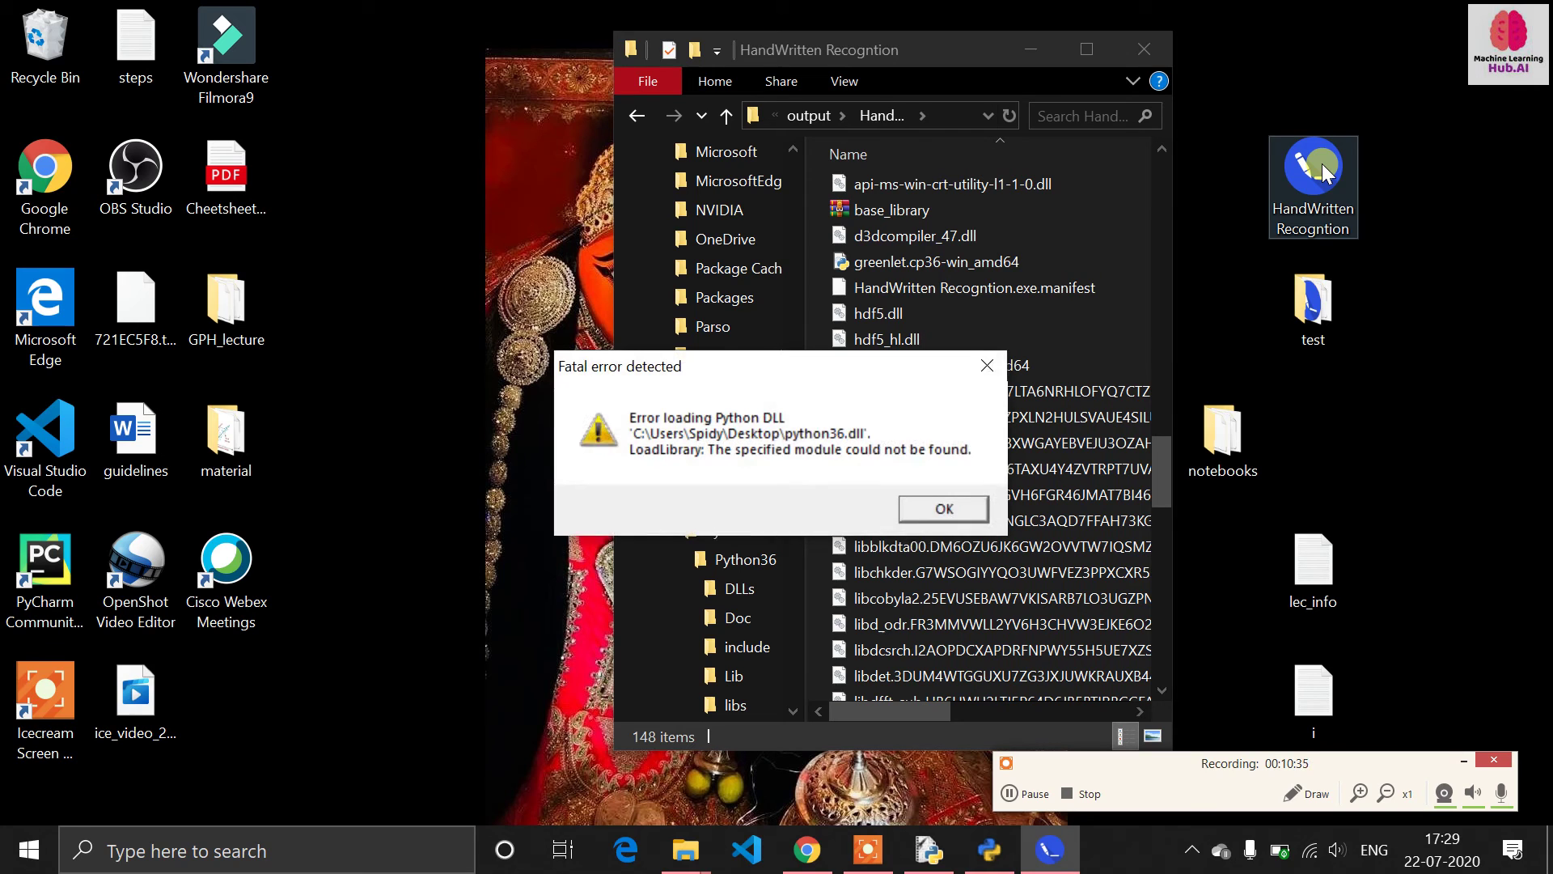
{"action": "left_click", "coordinate": [939, 507]}
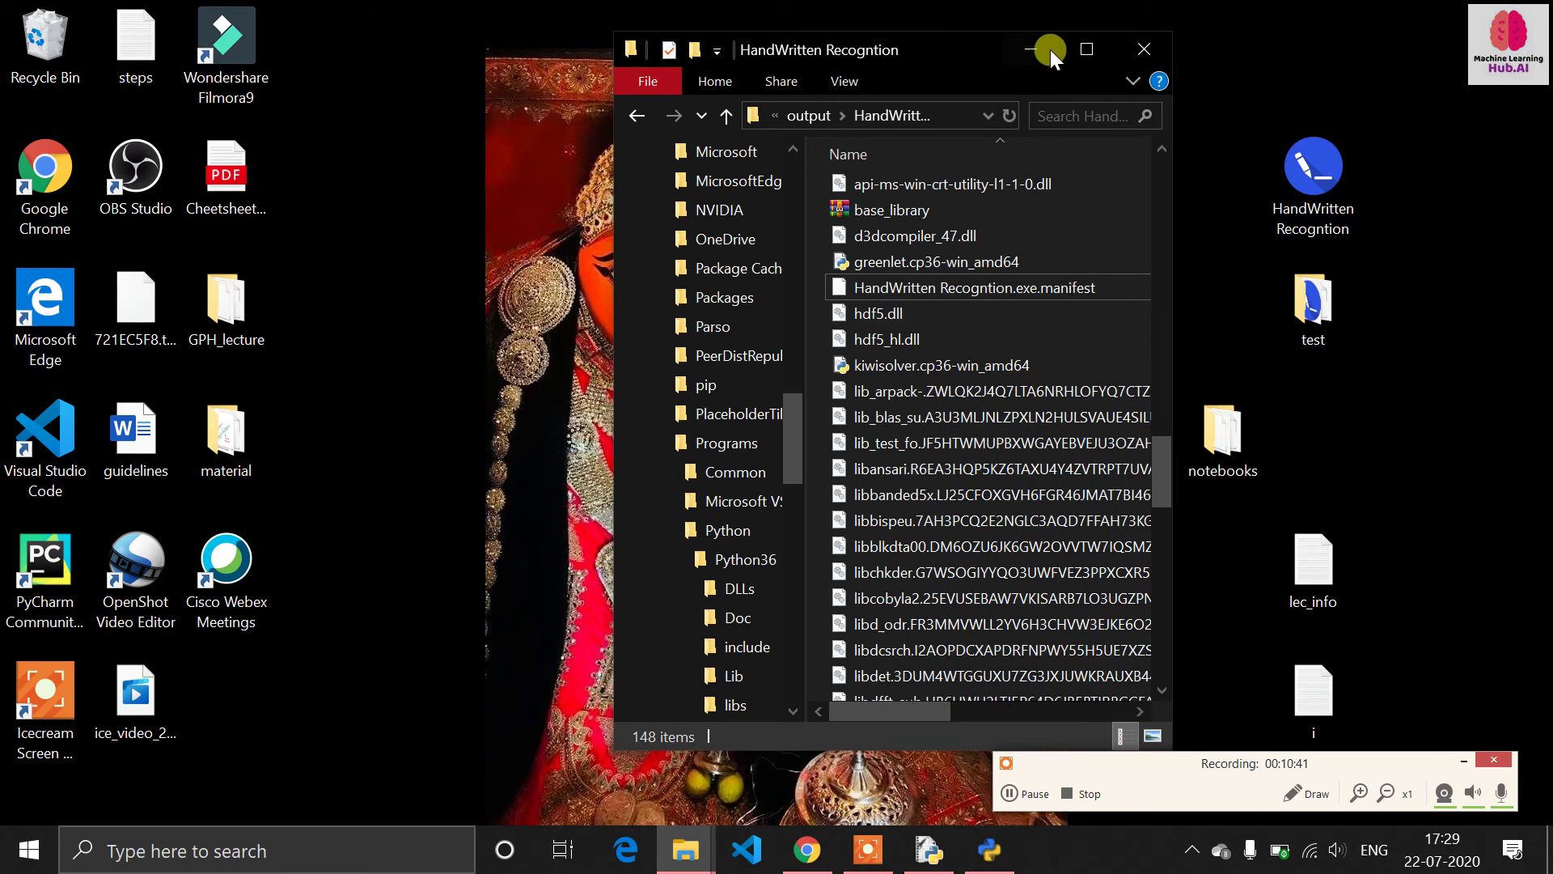
Retry the desktop exe, dismiss the DLL error again, close the folder window, and delete the exe
{"action": "scroll", "coordinate": [944, 404], "scroll_direction": "up", "scroll_amount": 3}
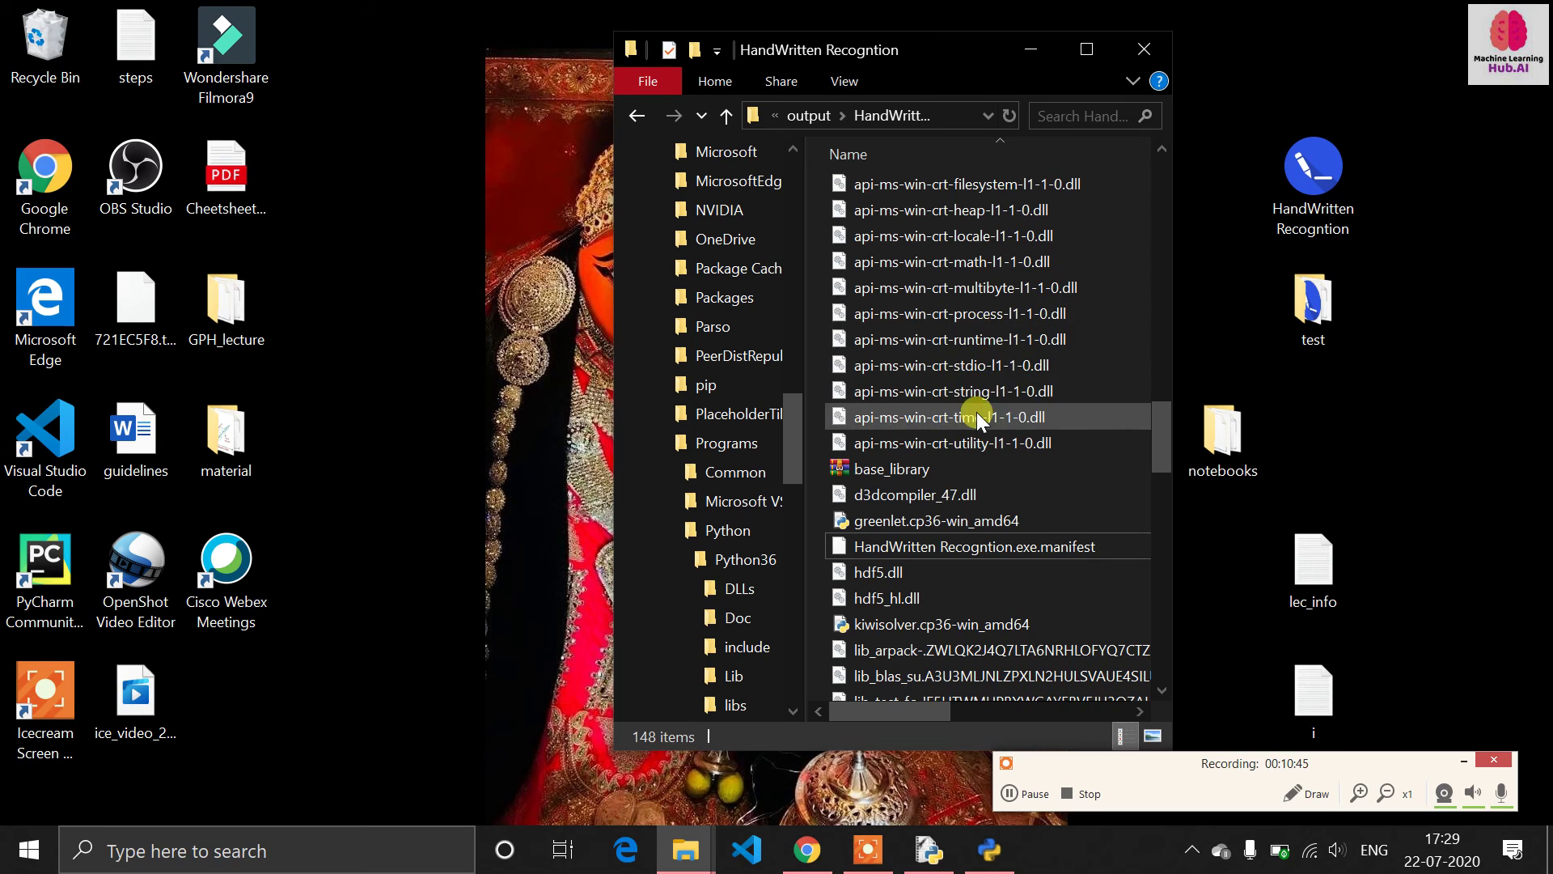
{"action": "scroll", "coordinate": [977, 411], "scroll_direction": "down", "scroll_amount": 8}
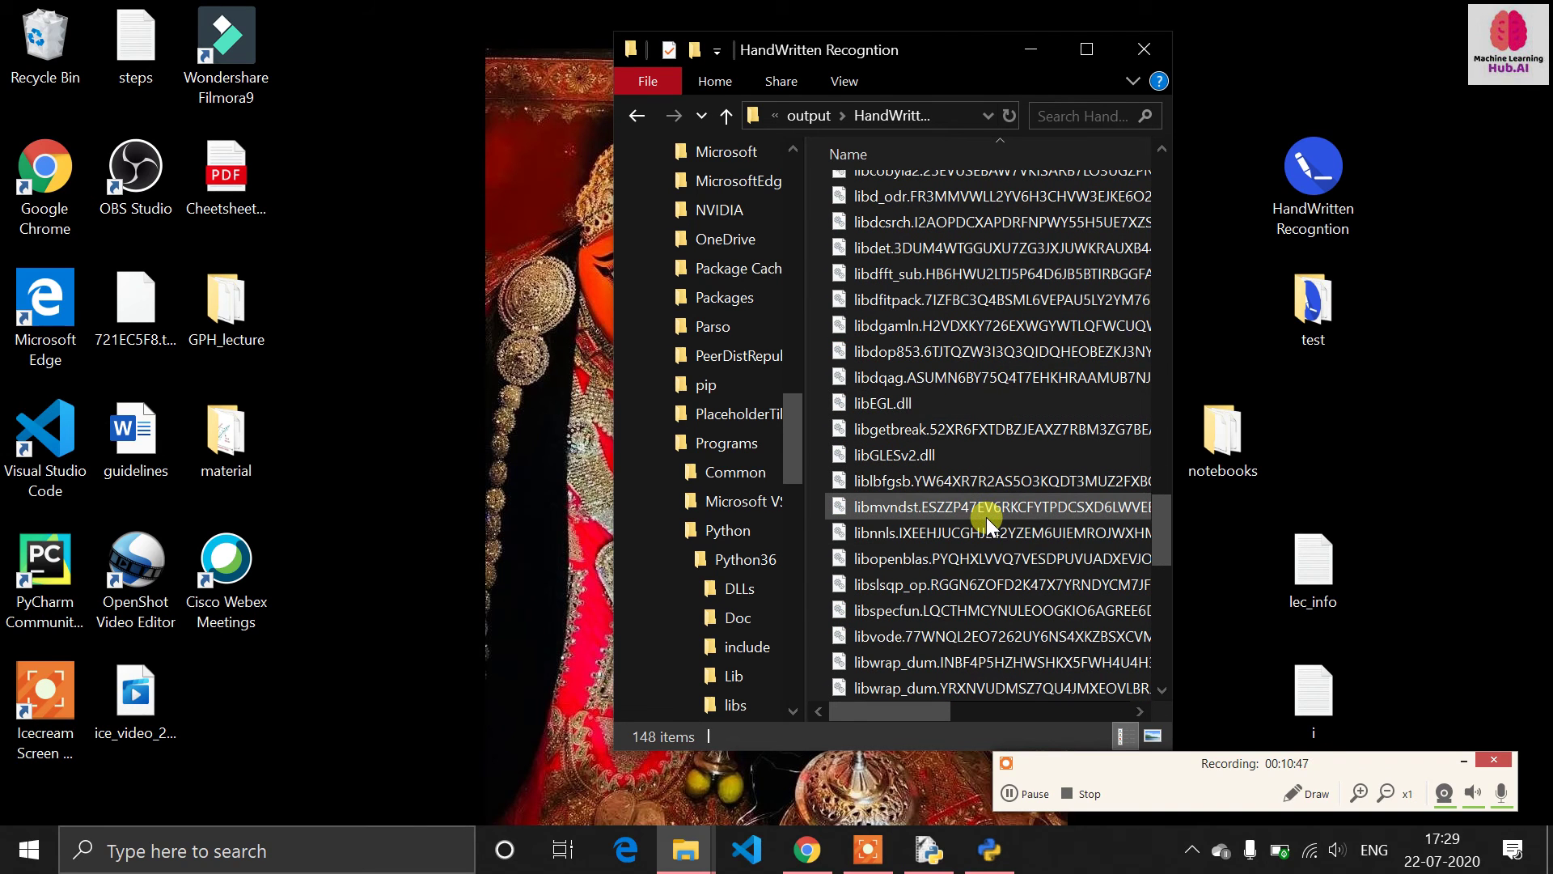
{"action": "double_click", "coordinate": [1332, 184]}
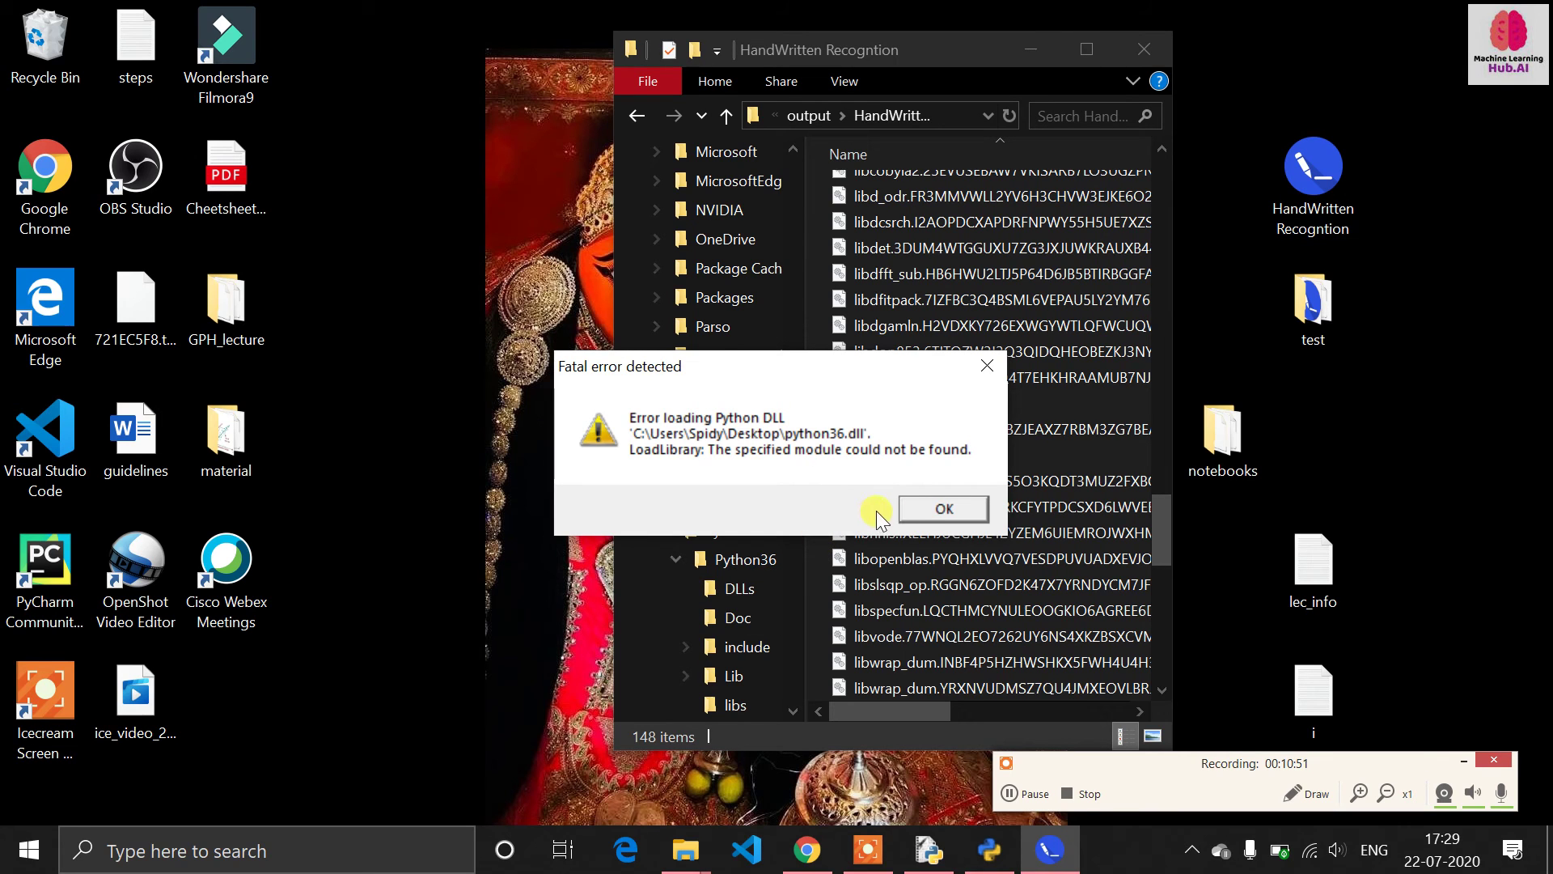
{"action": "left_click", "coordinate": [957, 503]}
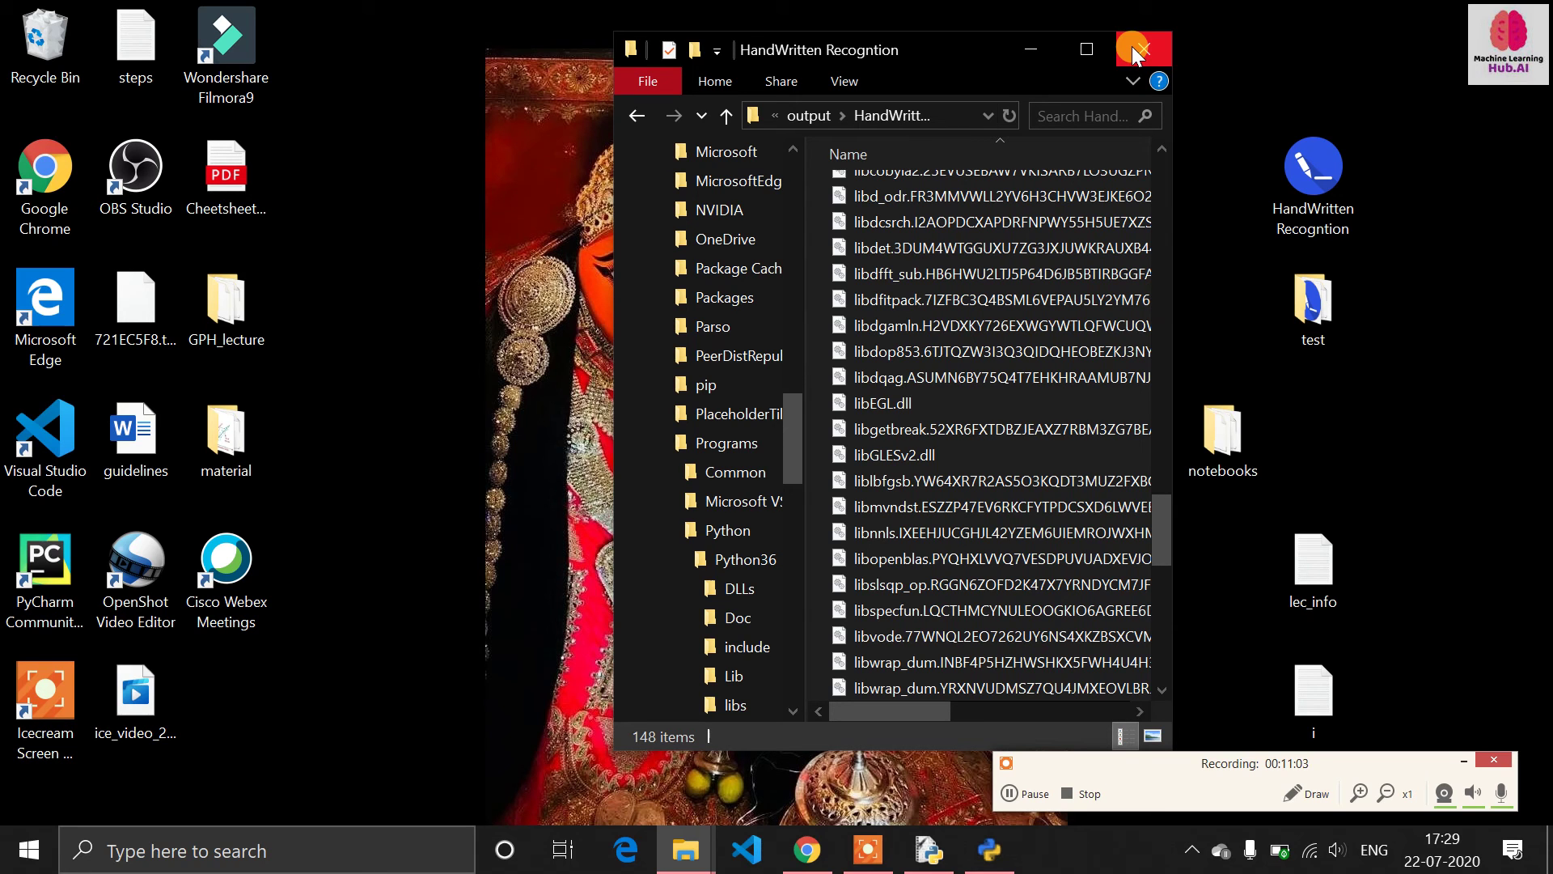
{"action": "left_click", "coordinate": [1137, 51]}
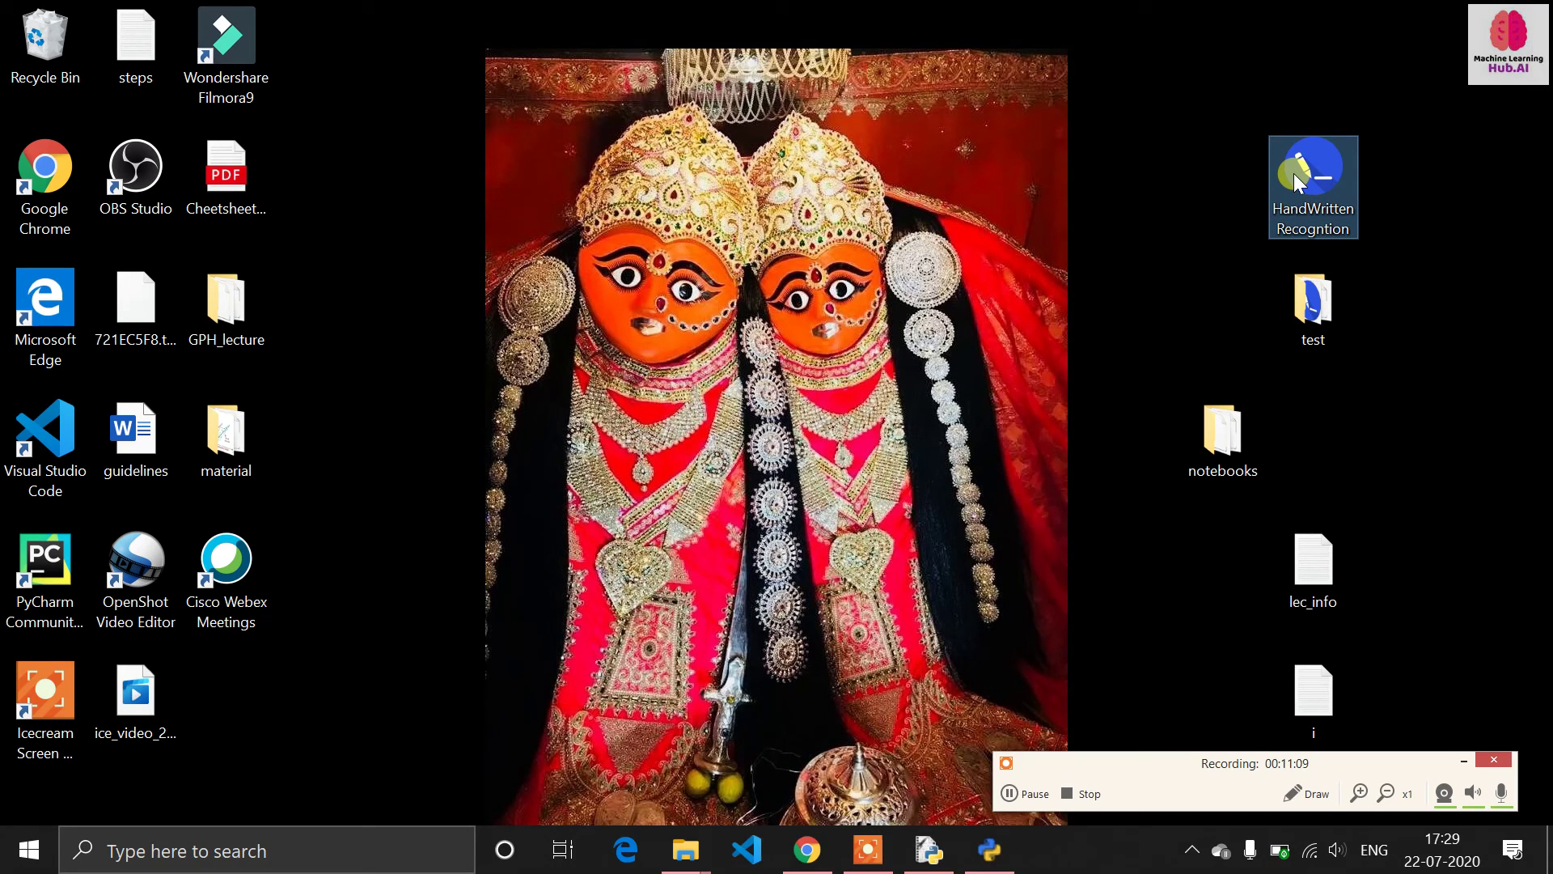
{"action": "key", "text": "Delete"}
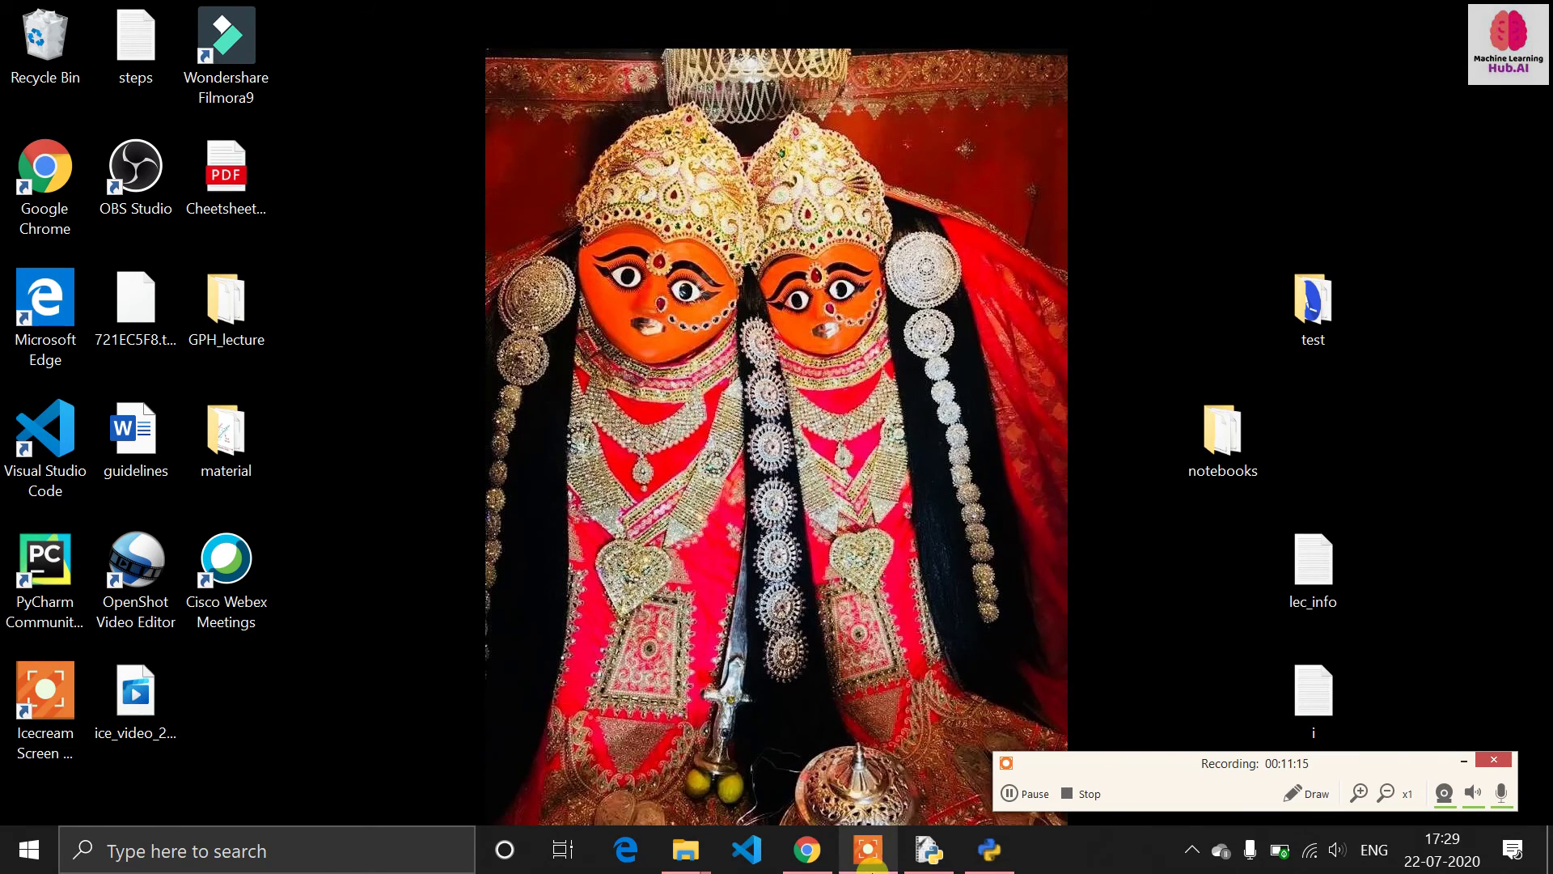
{"action": "mouse_move", "coordinate": [872, 869]}
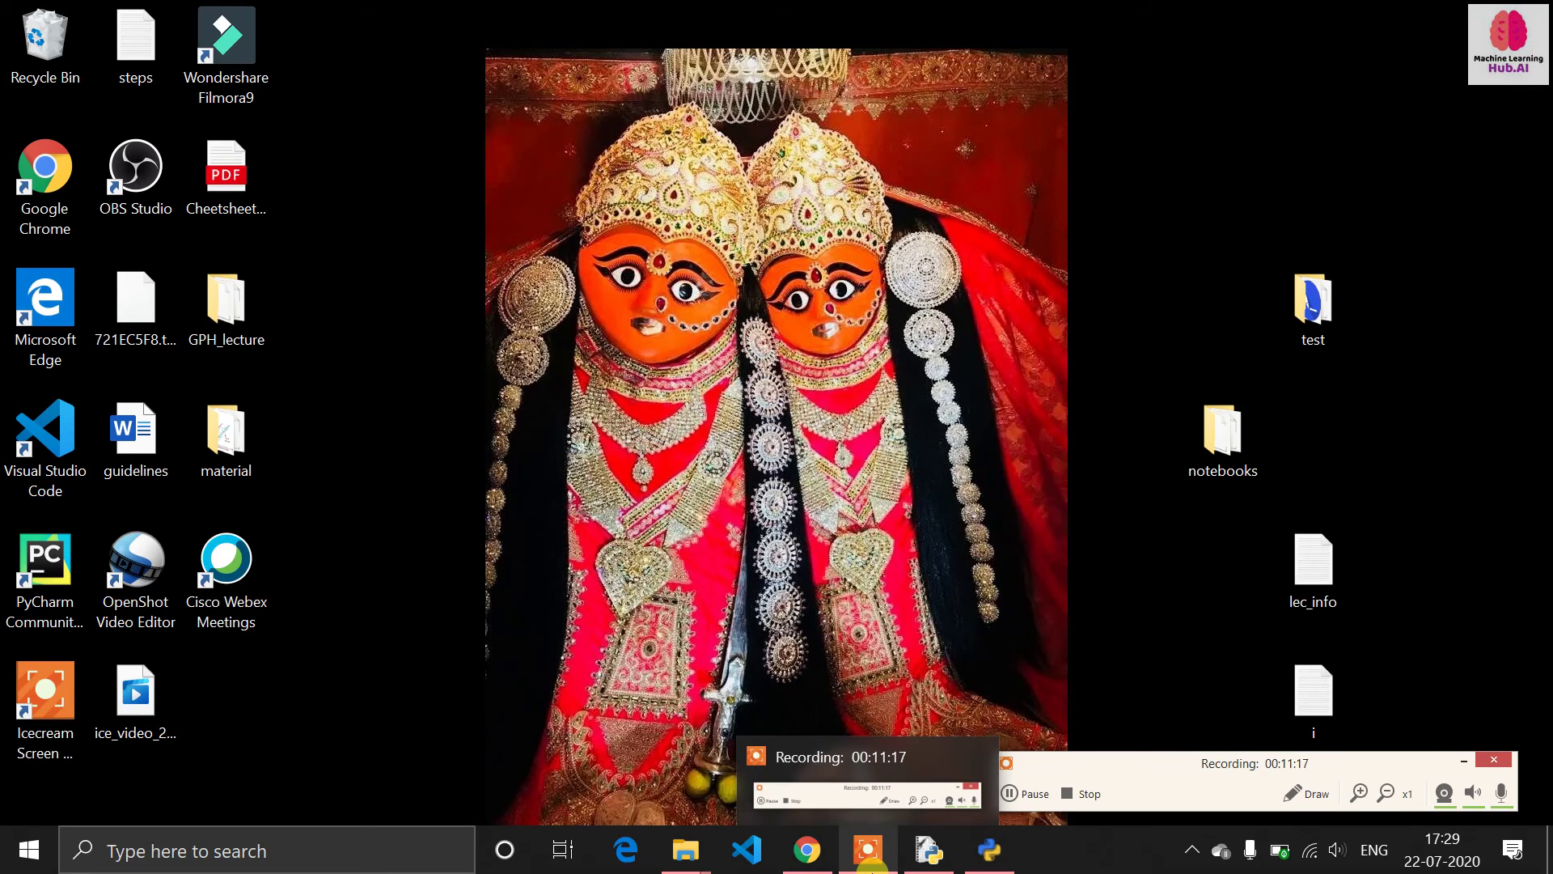
Bring Chrome forward and switch to the Machine Learning Hub YouTube channel tab
{"action": "left_click", "coordinate": [806, 849]}
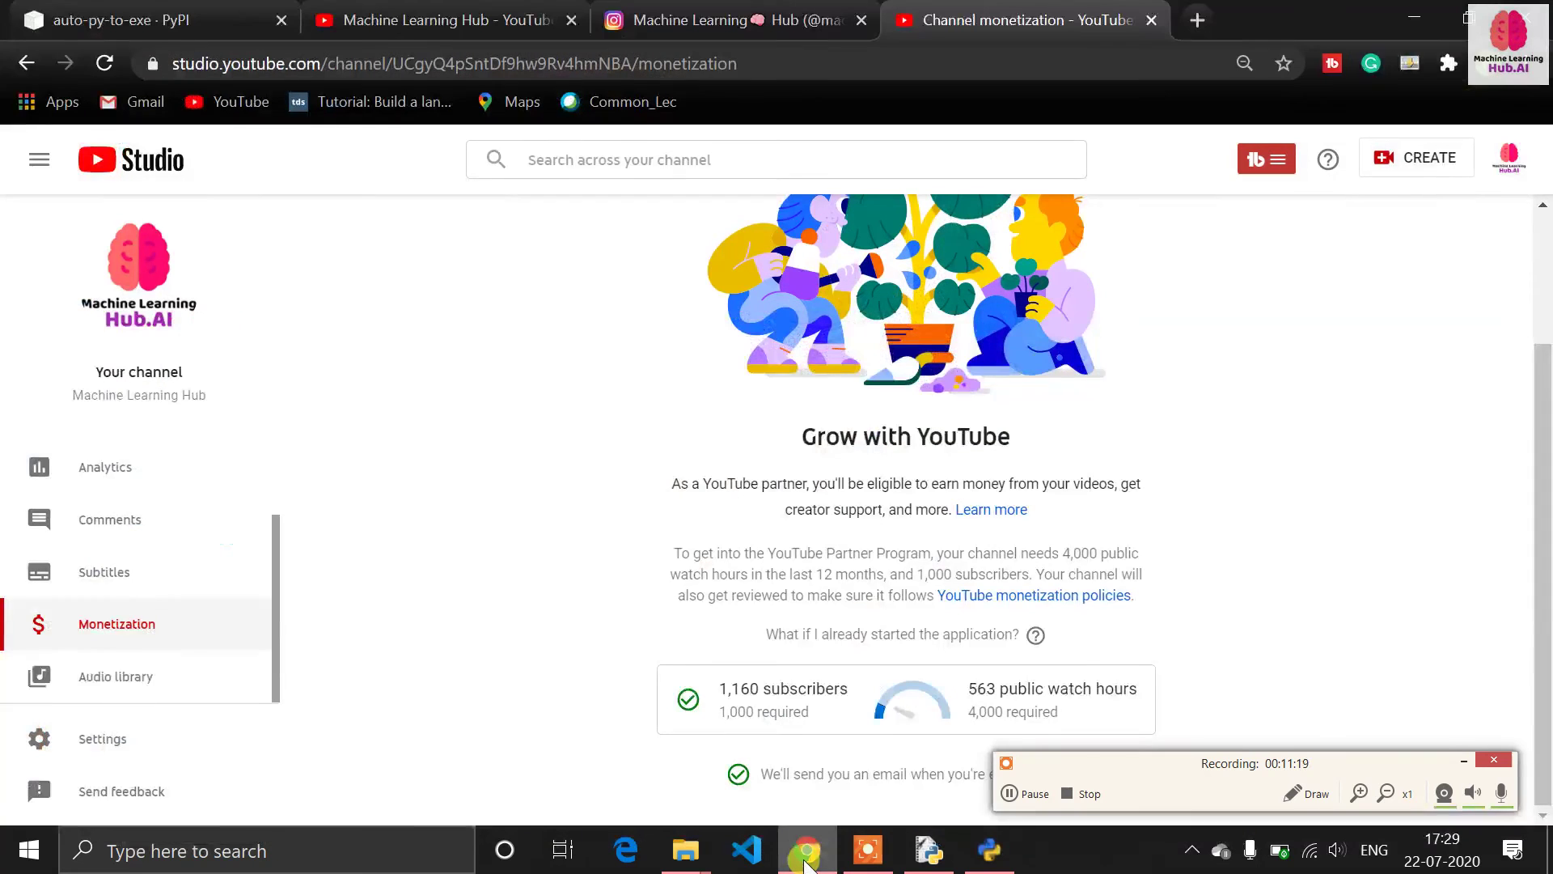
{"action": "left_click", "coordinate": [608, 16]}
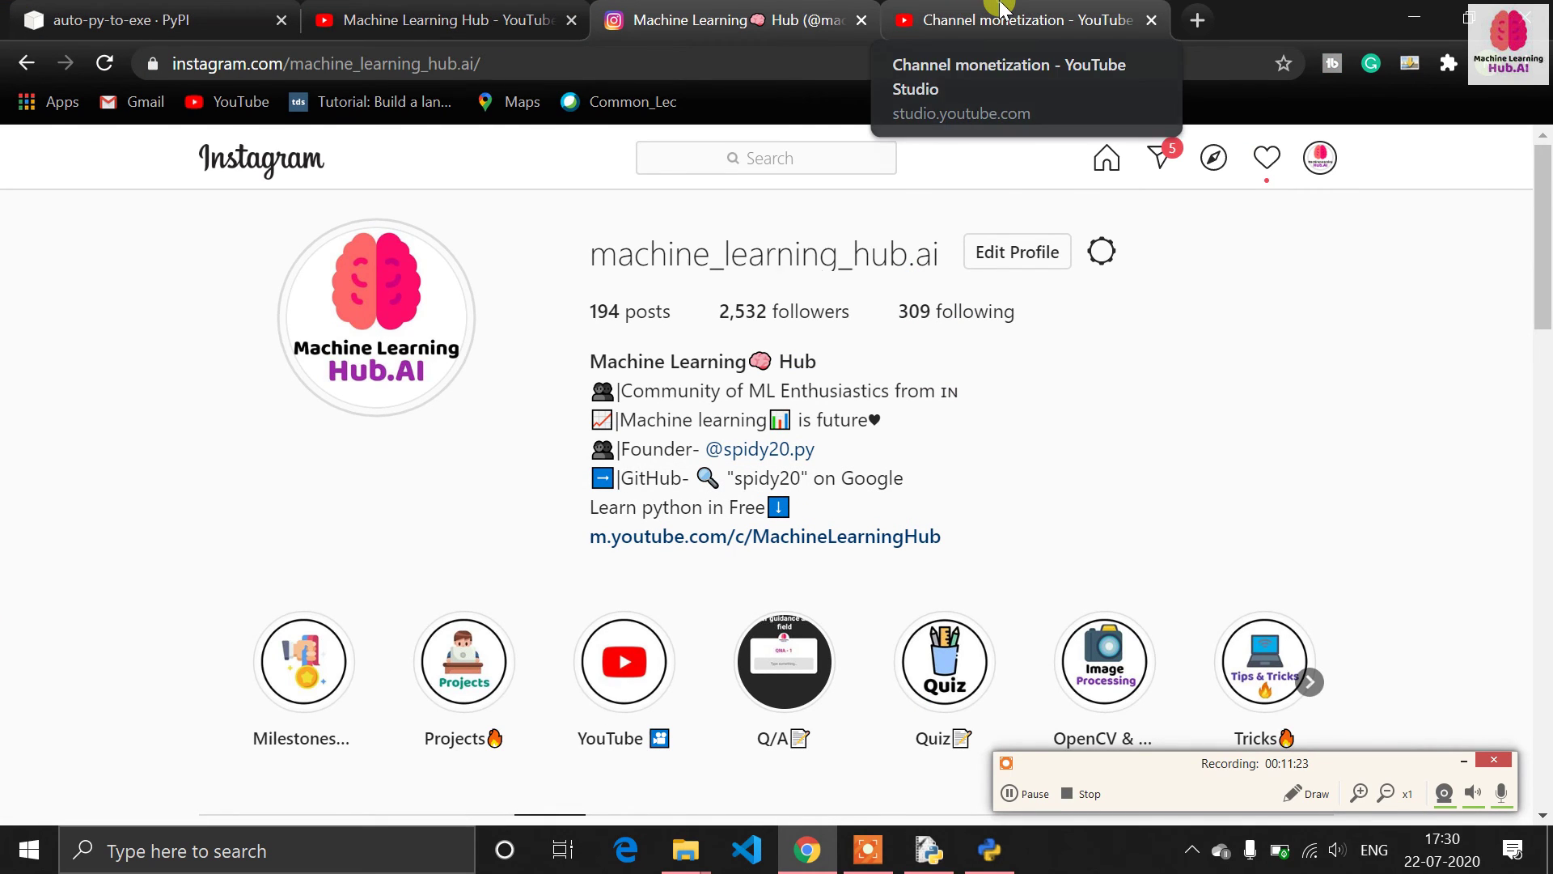
{"action": "left_click", "coordinate": [977, 10]}
{"action": "left_click", "coordinate": [421, 18]}
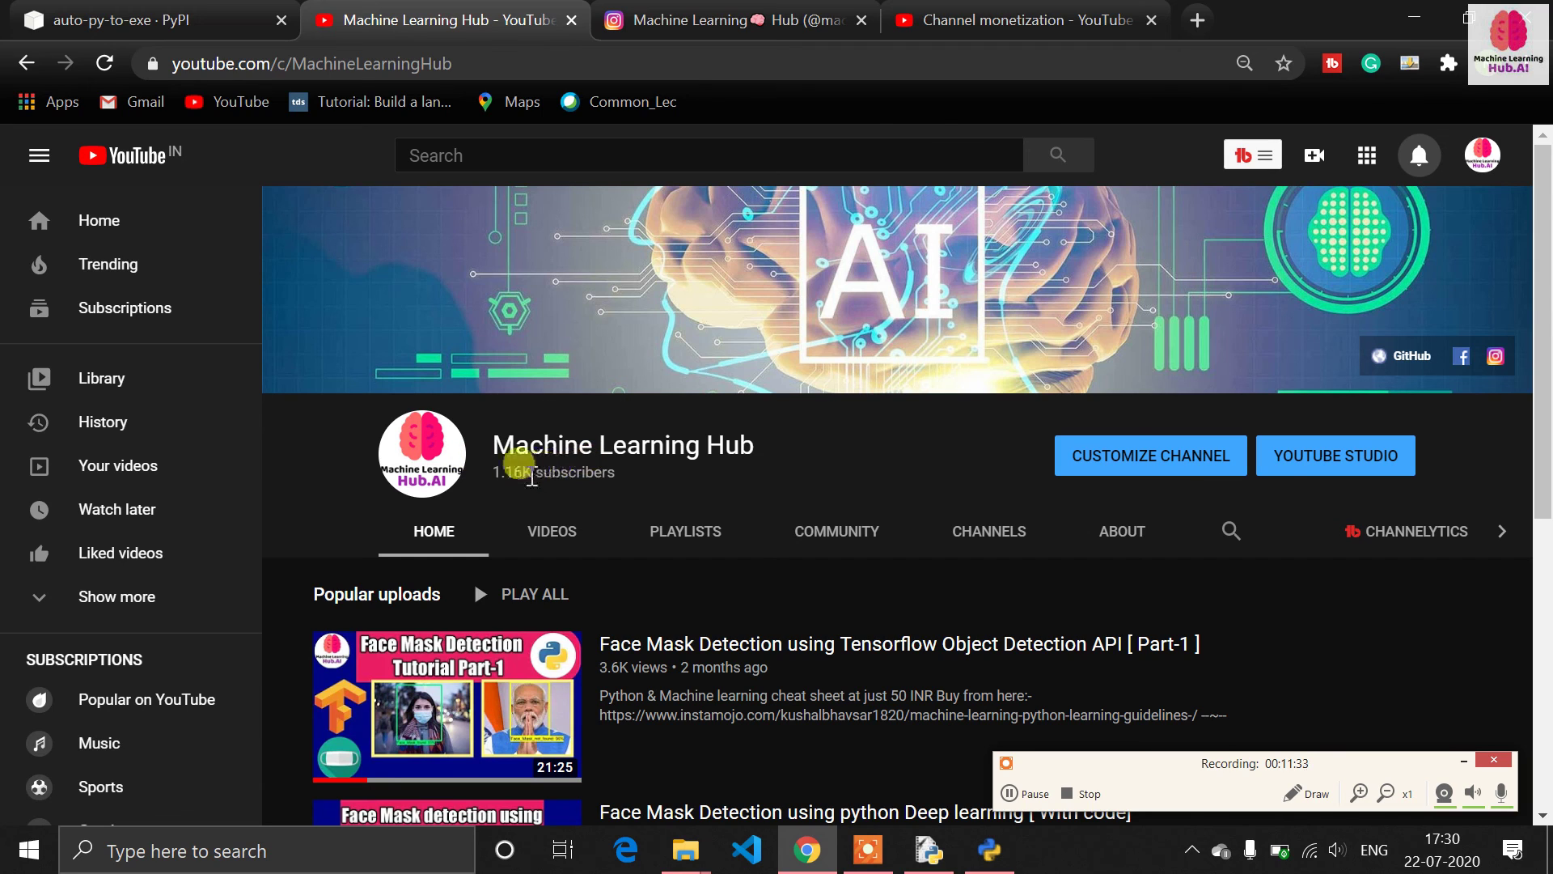
Highlight the channel's 1.16K subscribers count
{"action": "left_click_drag", "start_coordinate": [493, 473], "coordinate": [603, 473]}
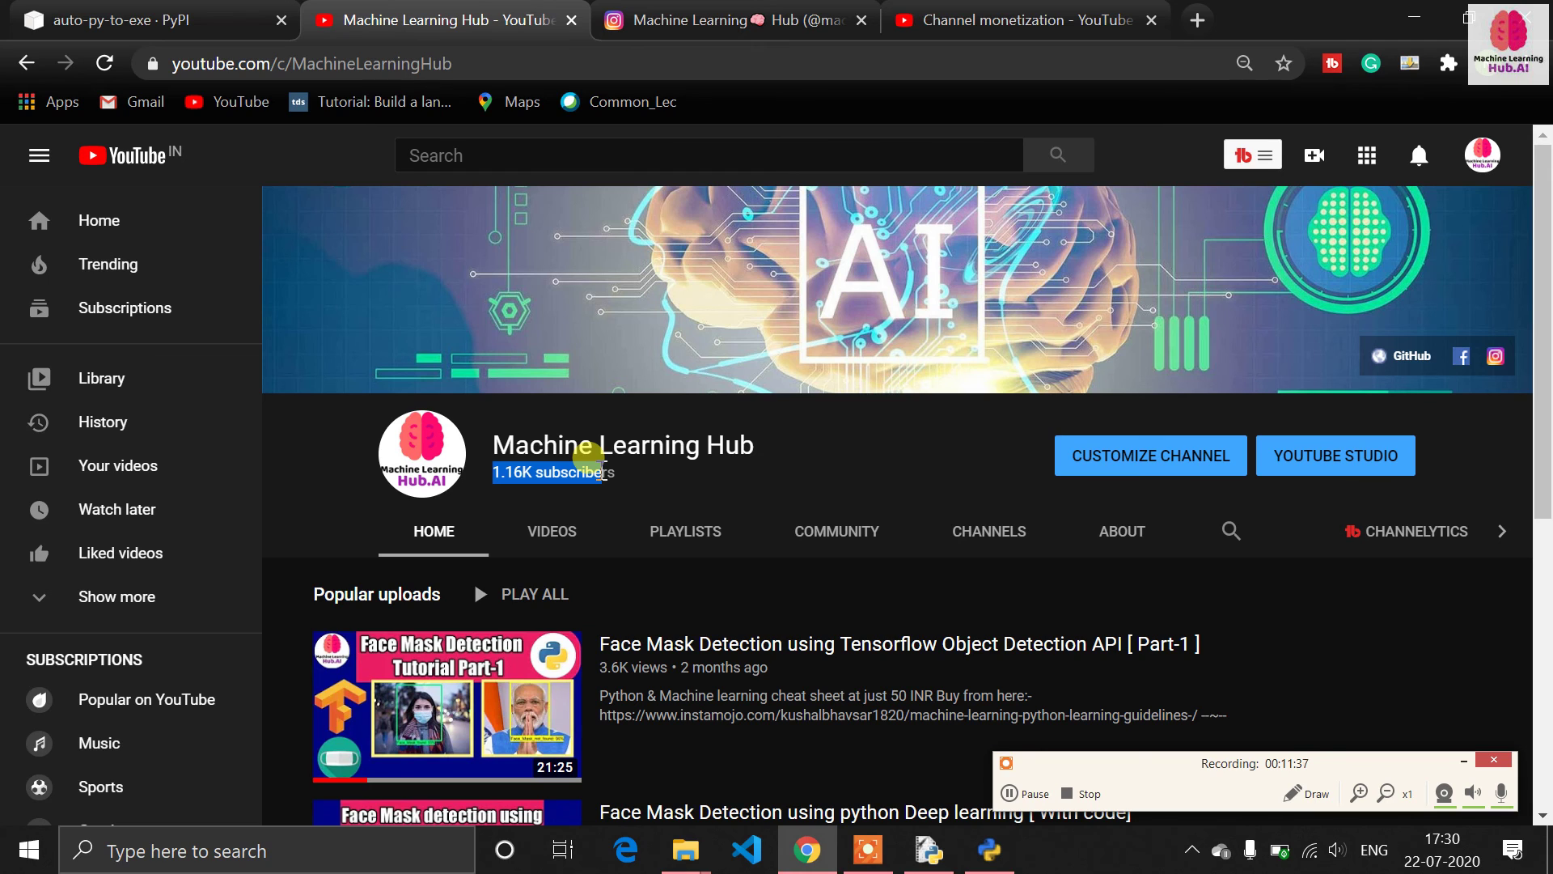
{"action": "left_click", "coordinate": [642, 474]}
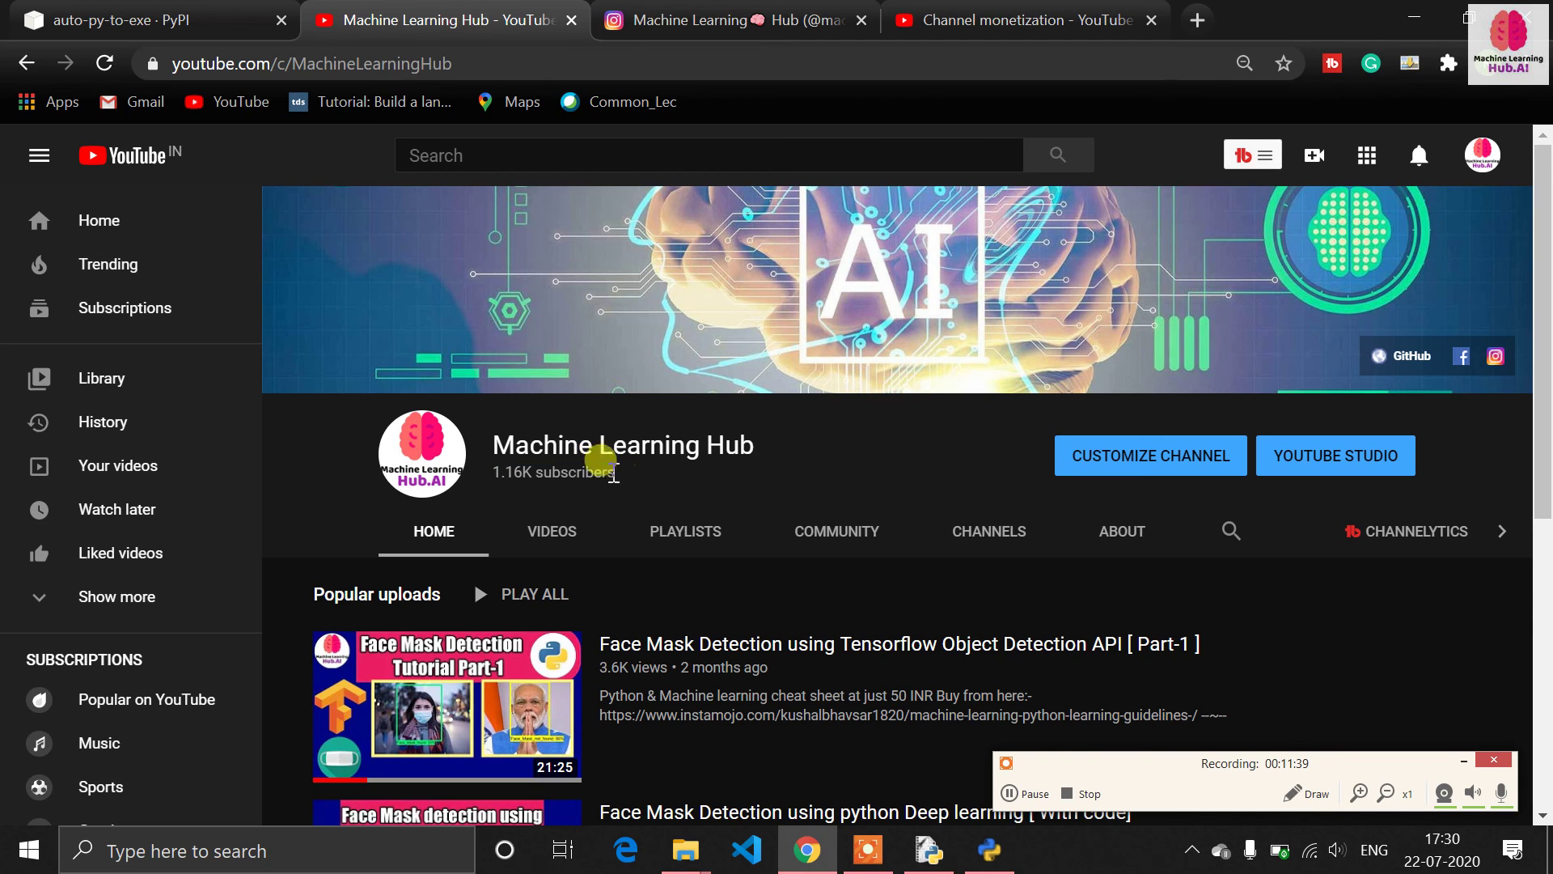
{"action": "left_click_drag", "start_coordinate": [604, 475], "coordinate": [635, 480]}
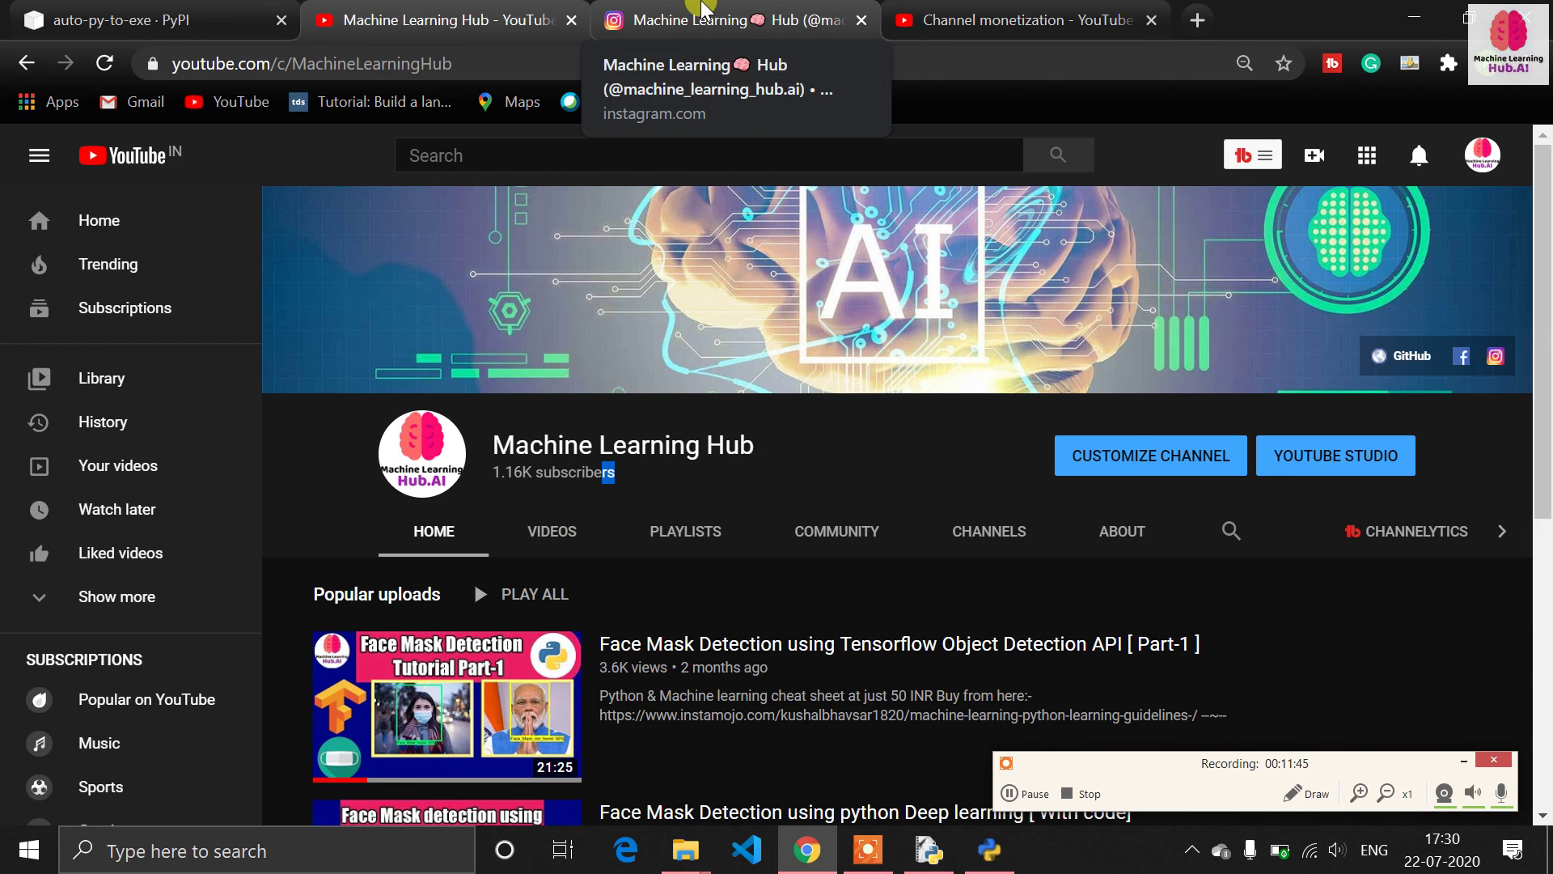
{"action": "left_click", "coordinate": [702, 13]}
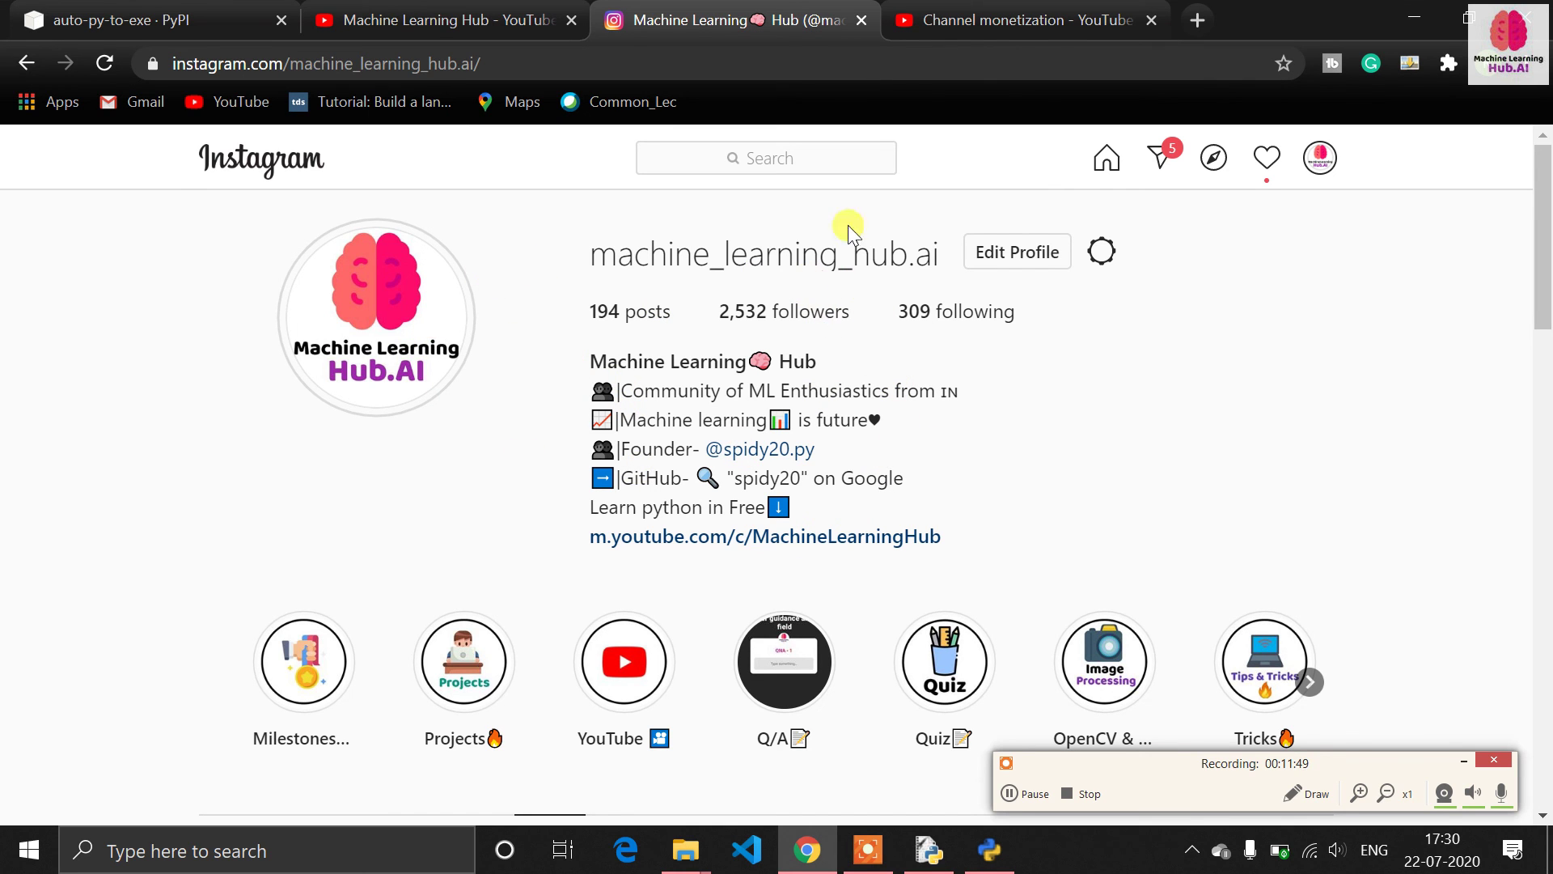
{"action": "scroll", "coordinate": [1137, 489], "scroll_direction": "down", "scroll_amount": 12}
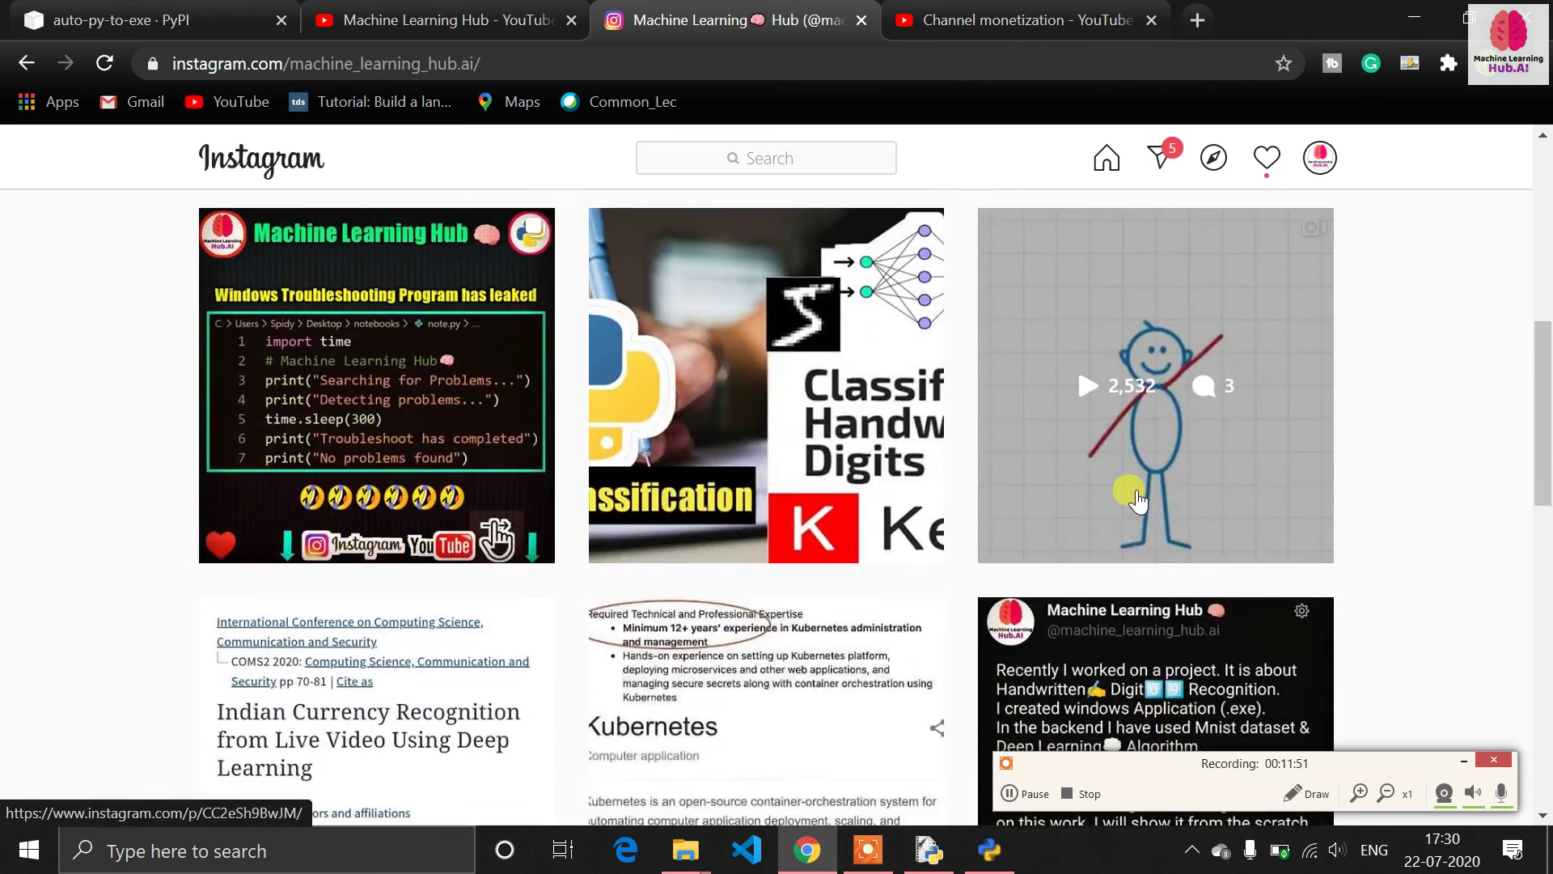
{"action": "scroll", "coordinate": [1137, 497], "scroll_direction": "up", "scroll_amount": 2}
{"action": "scroll", "coordinate": [1137, 497], "scroll_direction": "down", "scroll_amount": 7}
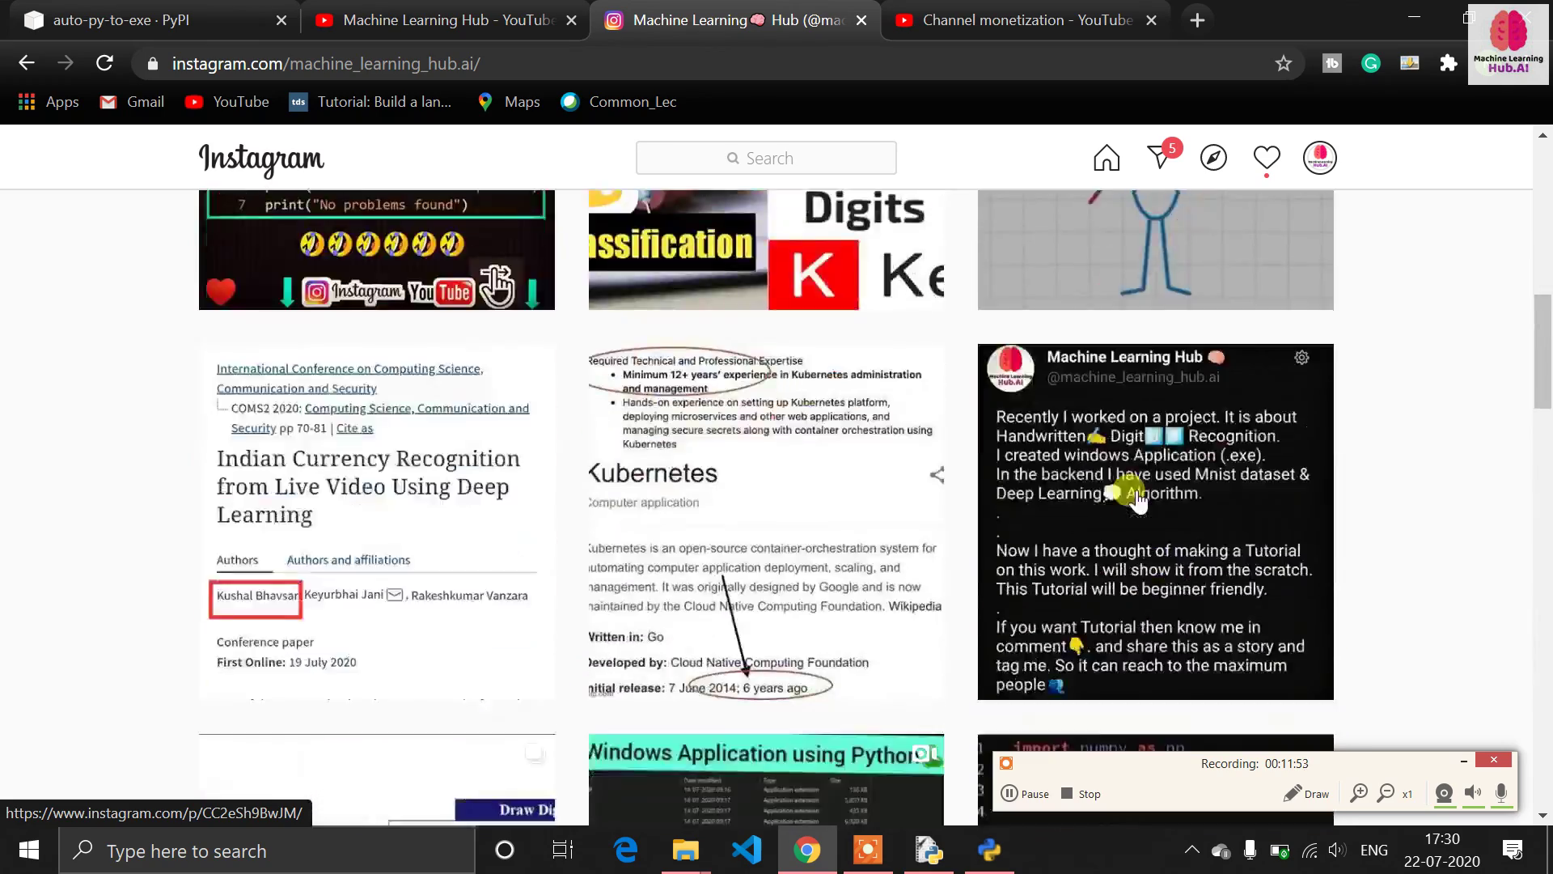
{"action": "left_click", "coordinate": [1139, 497]}
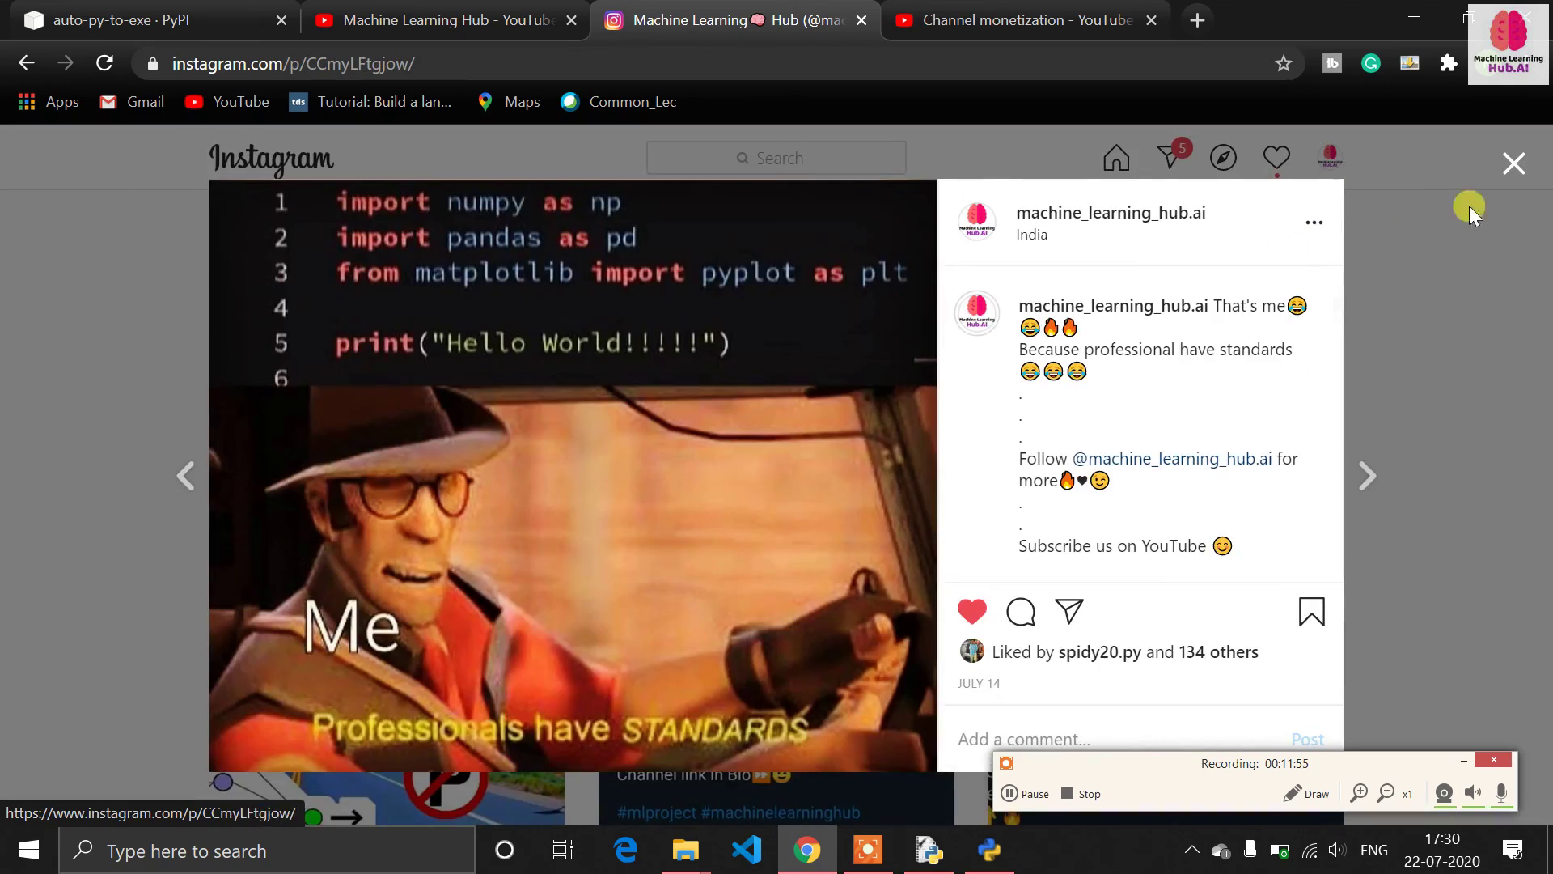
{"action": "left_click", "coordinate": [1512, 165]}
{"action": "scroll", "coordinate": [1414, 196], "scroll_direction": "down", "scroll_amount": 5}
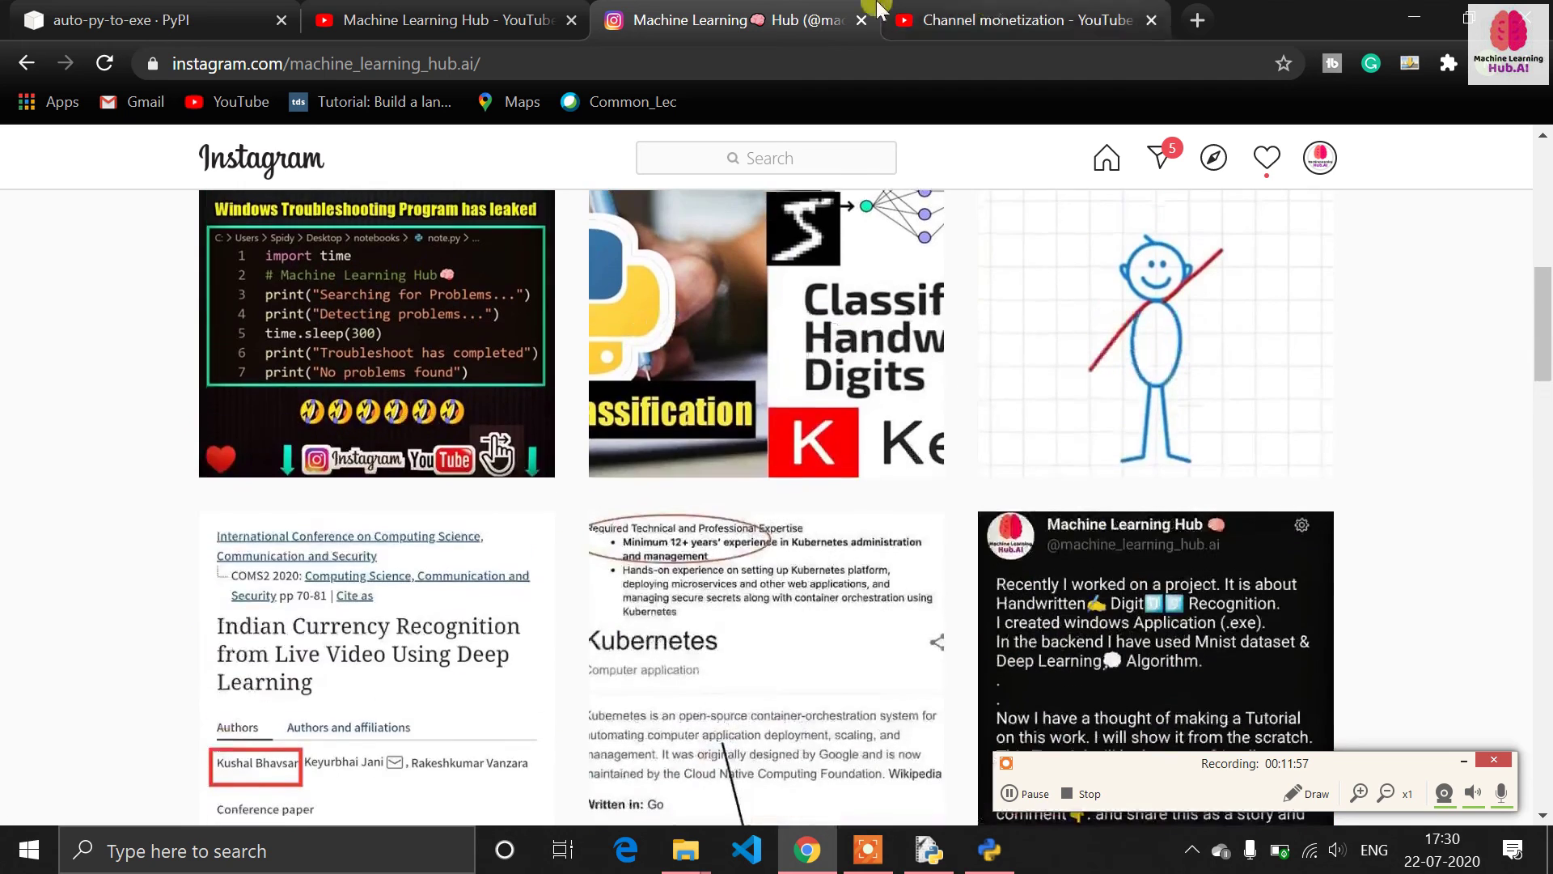
{"action": "left_click", "coordinate": [1054, 11]}
{"action": "left_click", "coordinate": [445, 20]}
{"action": "left_click_drag", "start_coordinate": [631, 471], "coordinate": [603, 472]}
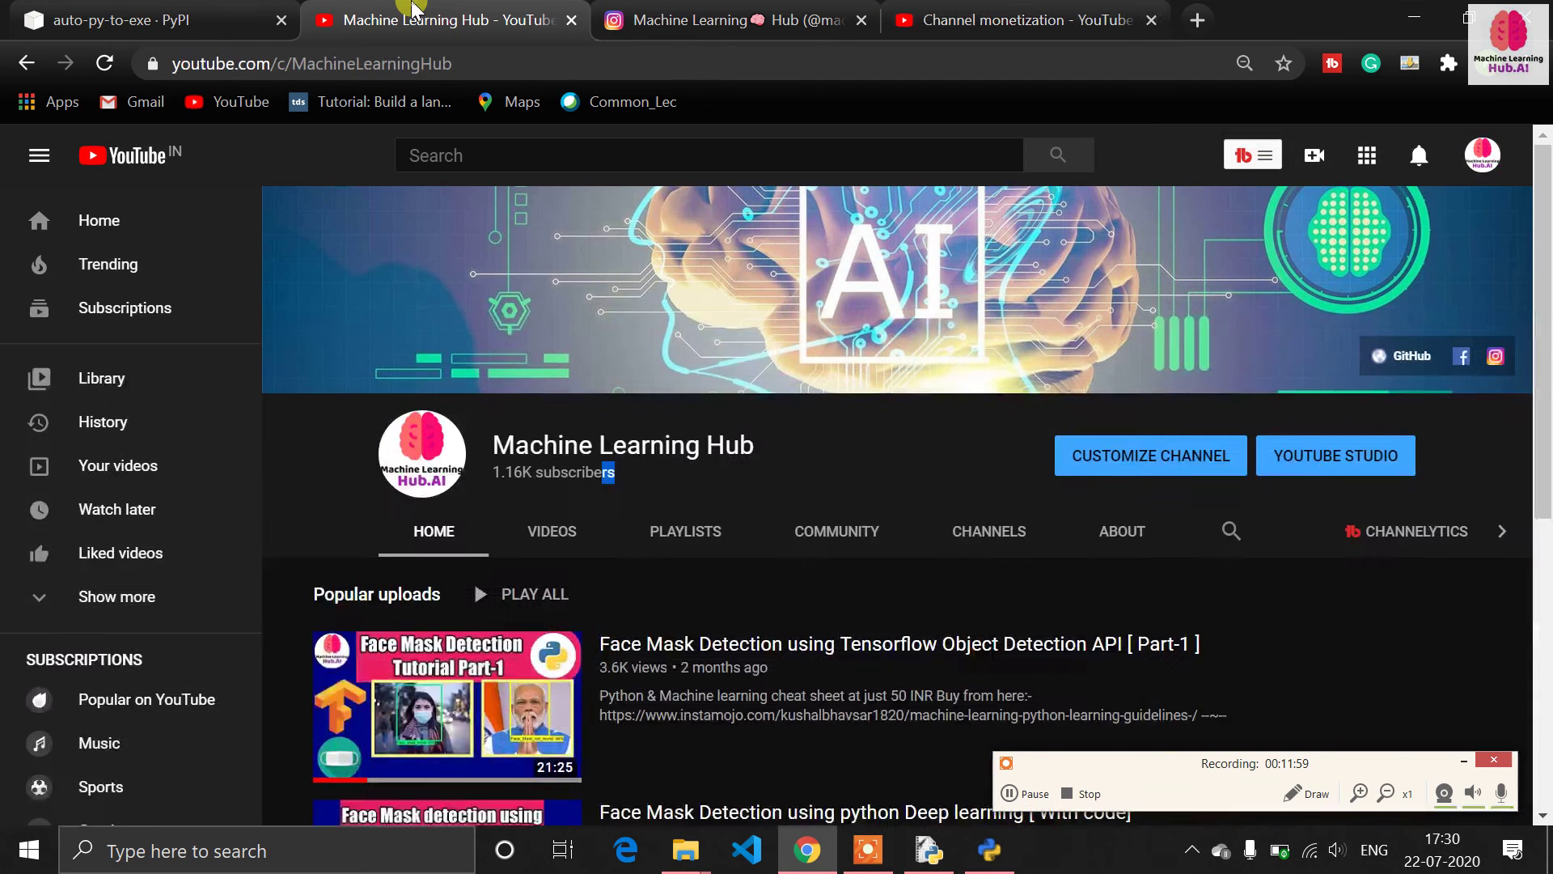